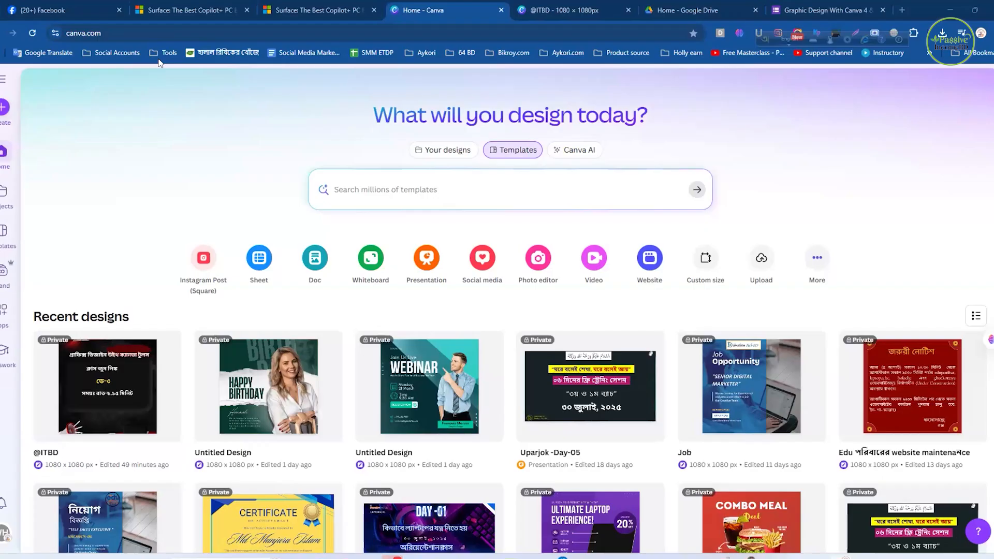
- Create a new blank design with a custom size of 1080 × 1080 px
{"action": "left_click", "coordinate": [3, 108]}
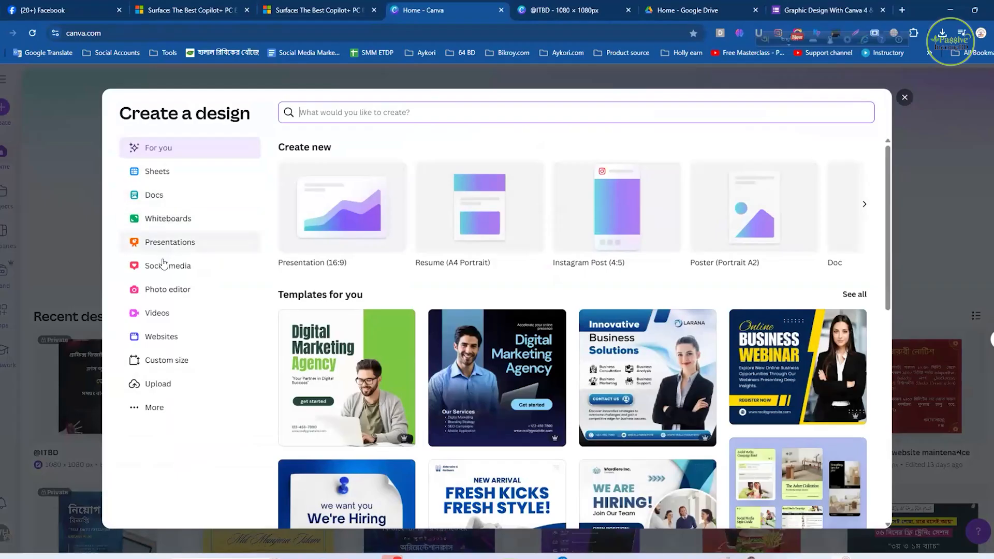
{"action": "left_click", "coordinate": [157, 361]}
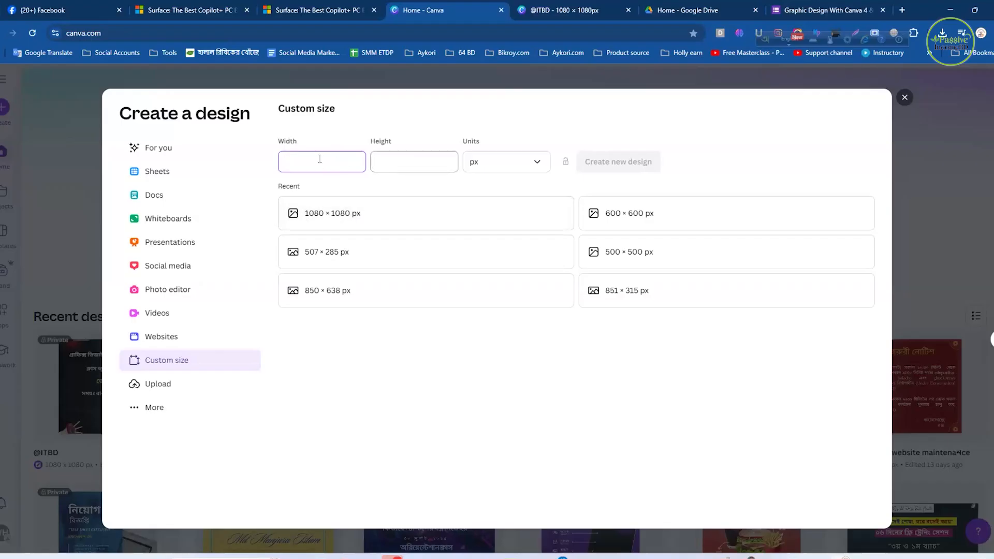
{"action": "left_click", "coordinate": [380, 159]}
{"action": "left_click", "coordinate": [298, 157]}
{"action": "type", "text": "1080"}
{"action": "left_click", "coordinate": [403, 161]}
{"action": "type", "text": "1080"}
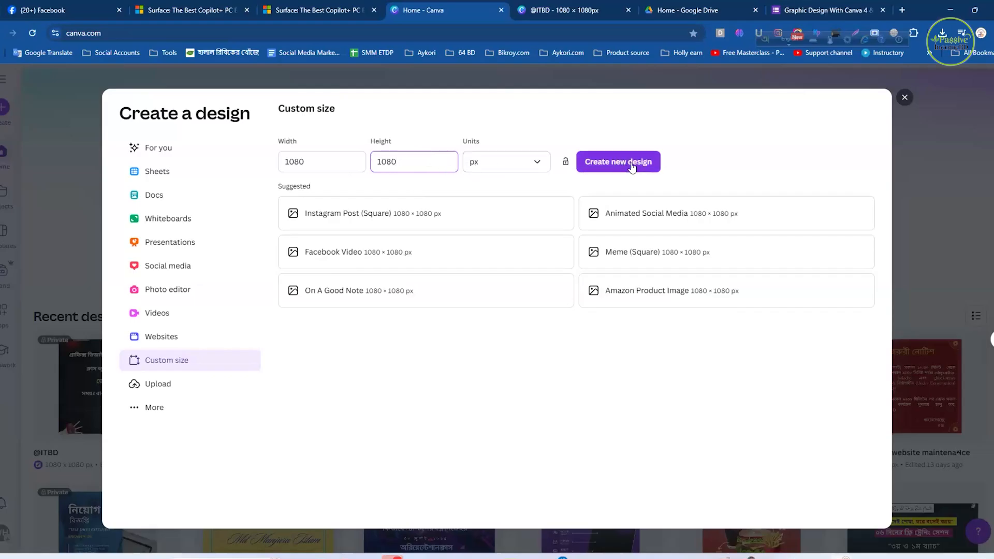
{"action": "left_click", "coordinate": [536, 164]}
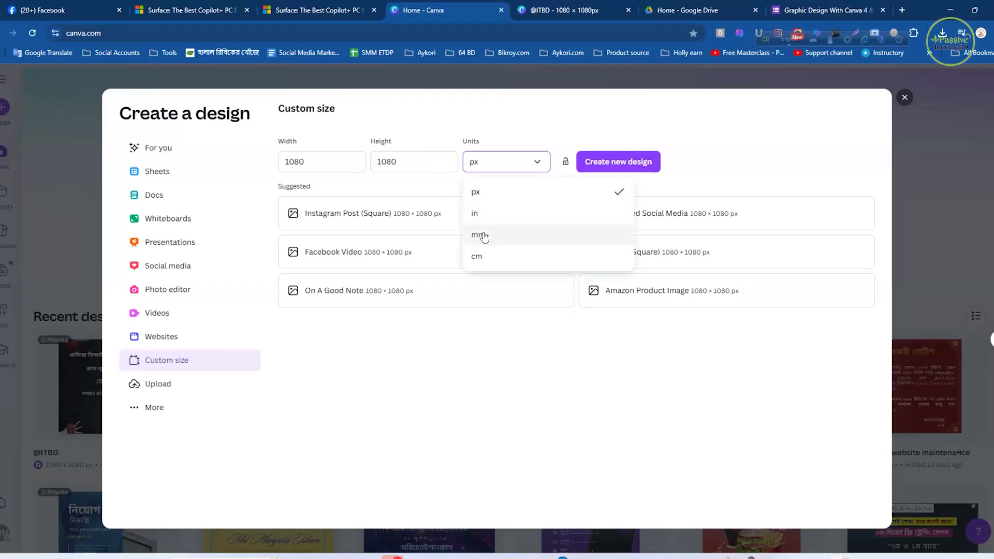
{"action": "left_click", "coordinate": [525, 160]}
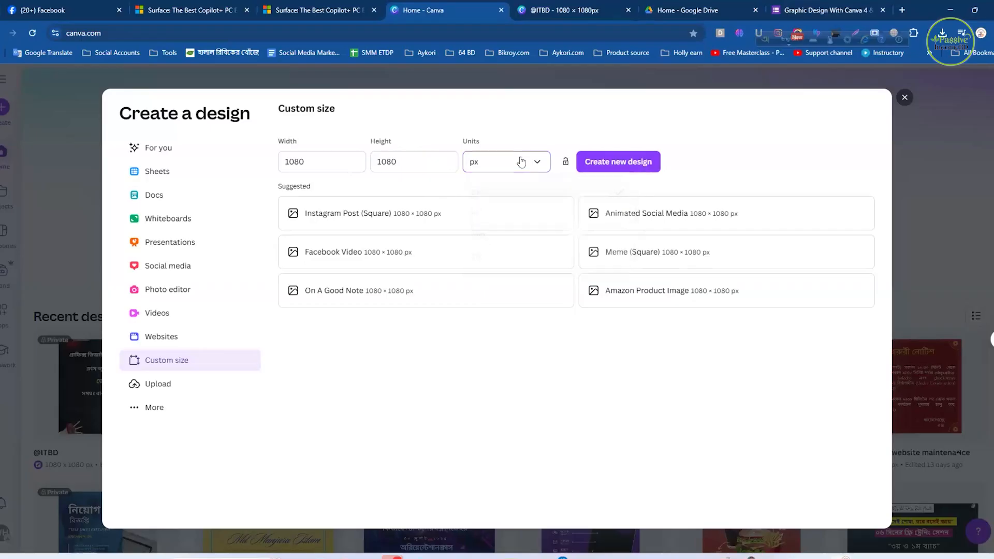
{"action": "left_click", "coordinate": [617, 164]}
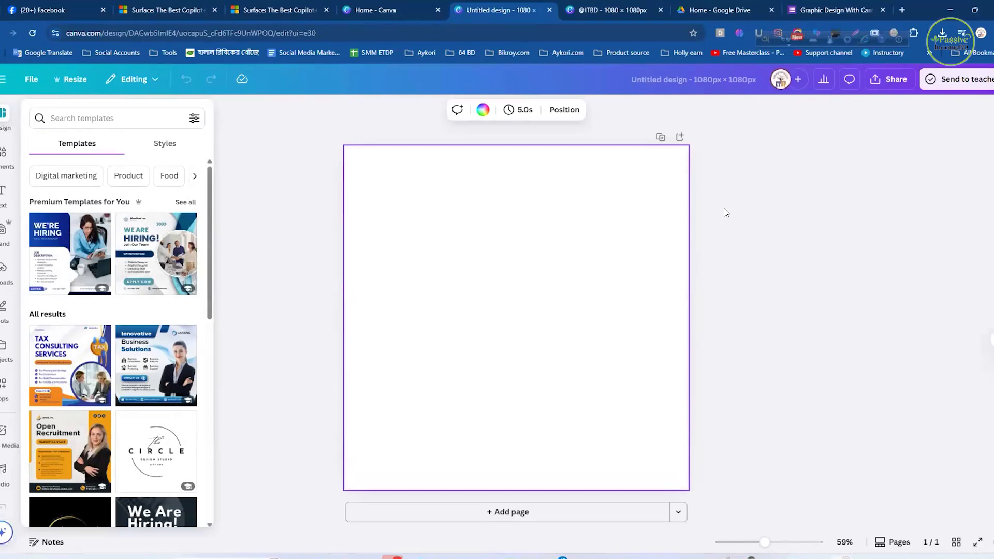
- Add a default-style heading to the page and replace its placeholder with the person's full name
{"action": "left_click", "coordinate": [2, 196]}
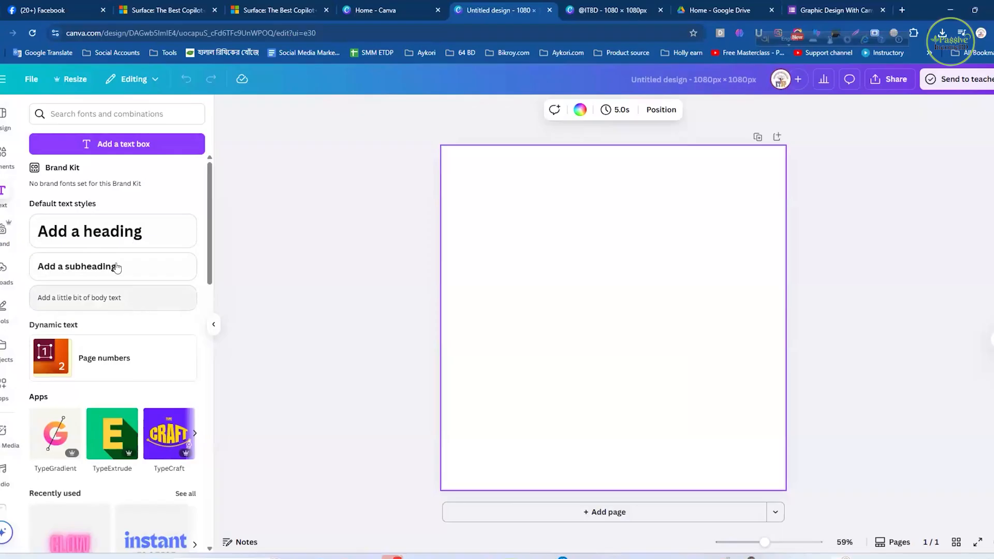
{"action": "left_click", "coordinate": [113, 233]}
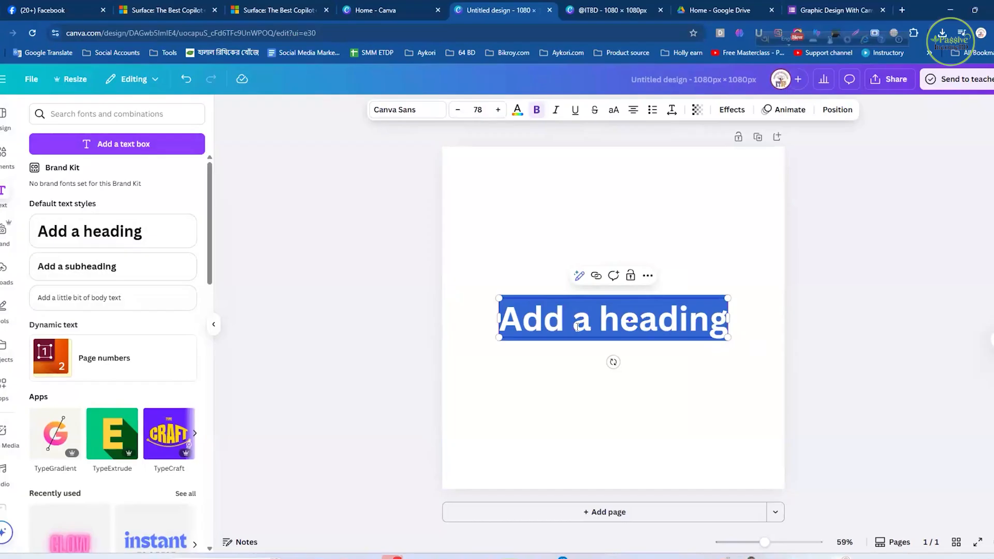
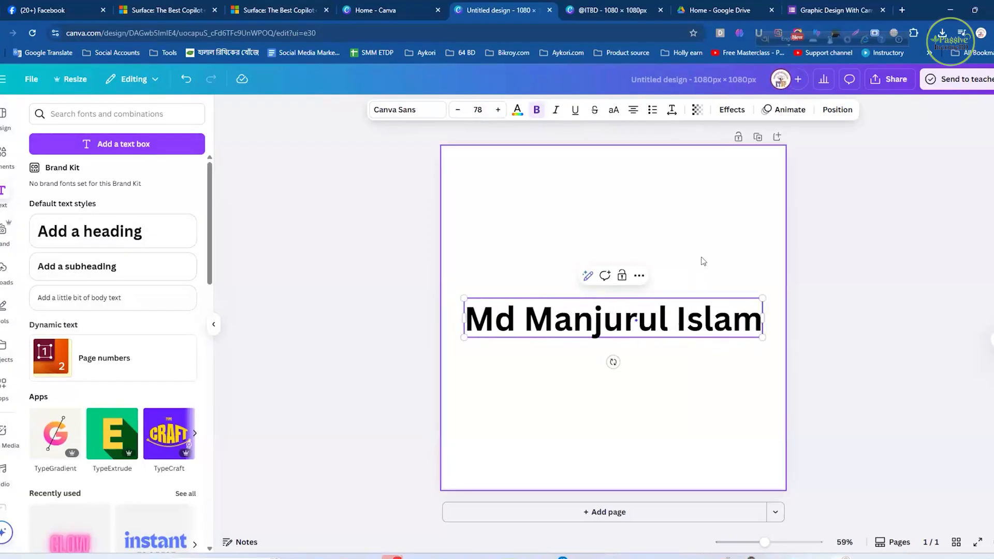
- Move the heading from the middle of the page up near its upper edge, keeping it horizontally centred
{"action": "left_click", "coordinate": [754, 388]}
{"action": "left_click", "coordinate": [714, 321]}
{"action": "left_click", "coordinate": [705, 363]}
{"action": "left_click", "coordinate": [654, 322]}
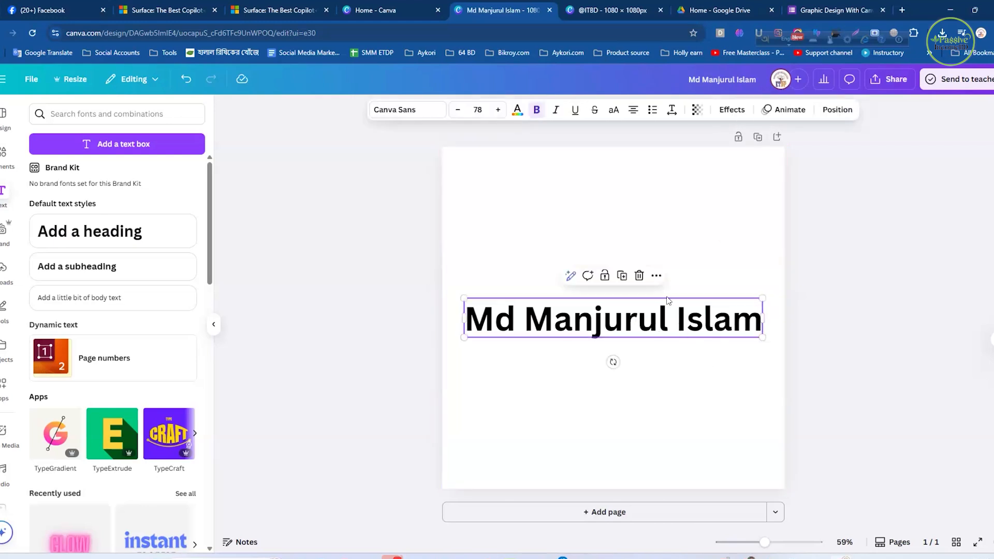
{"action": "left_click_drag", "start_coordinate": [641, 311], "coordinate": [632, 192]}
{"action": "left_click", "coordinate": [654, 304]}
{"action": "left_click", "coordinate": [626, 208]}
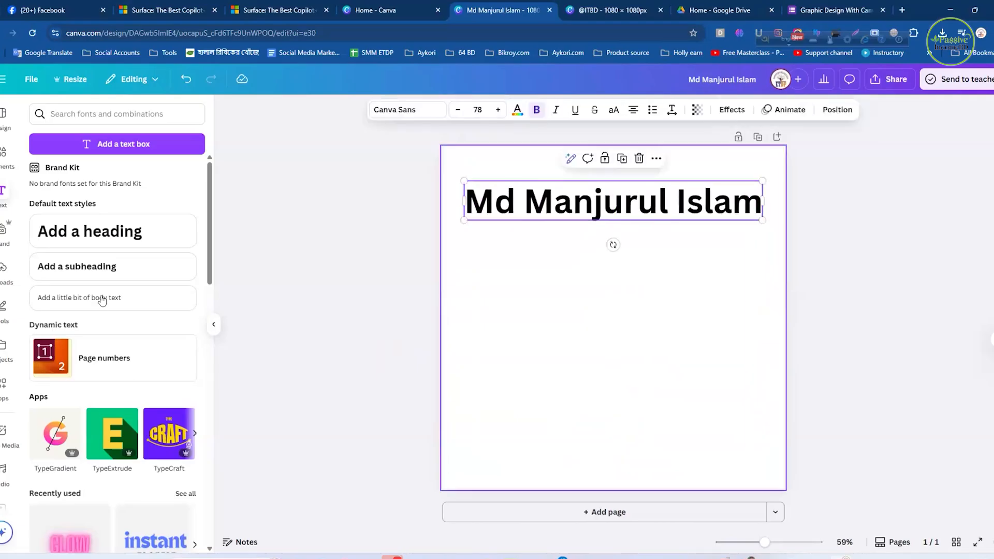
- Add a default-style subheading below the heading and enter the person's full name in it
{"action": "left_click", "coordinate": [97, 267]}
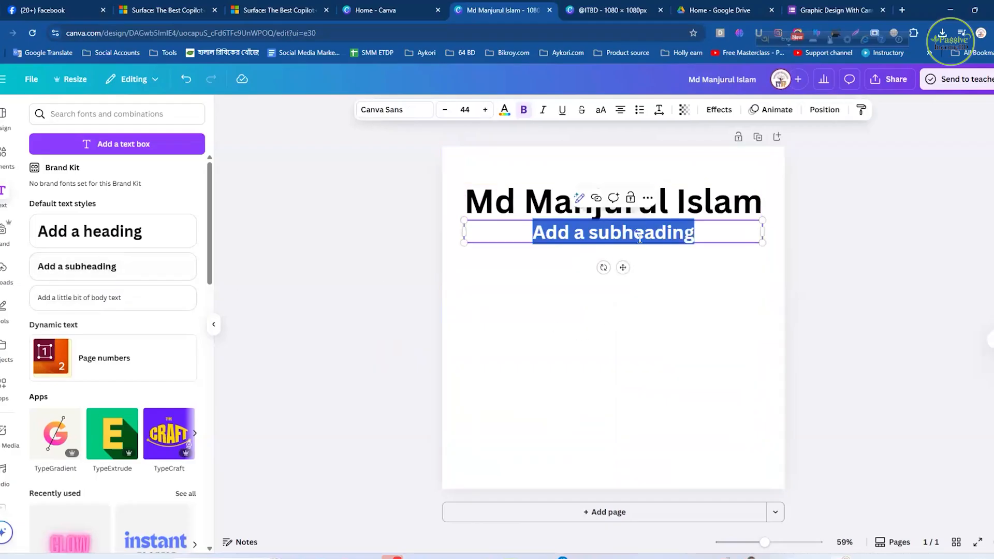
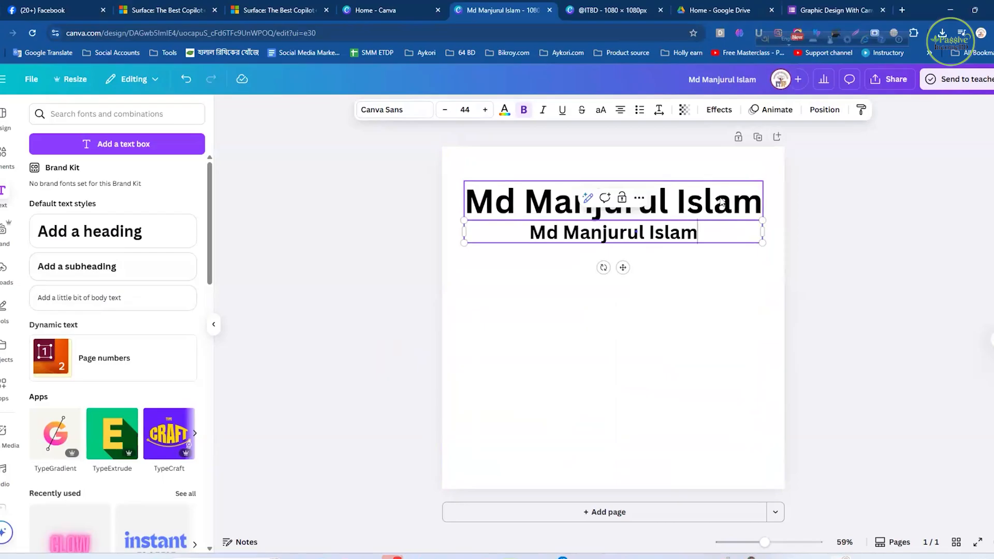
{"action": "left_click", "coordinate": [655, 246]}
{"action": "left_click", "coordinate": [653, 241]}
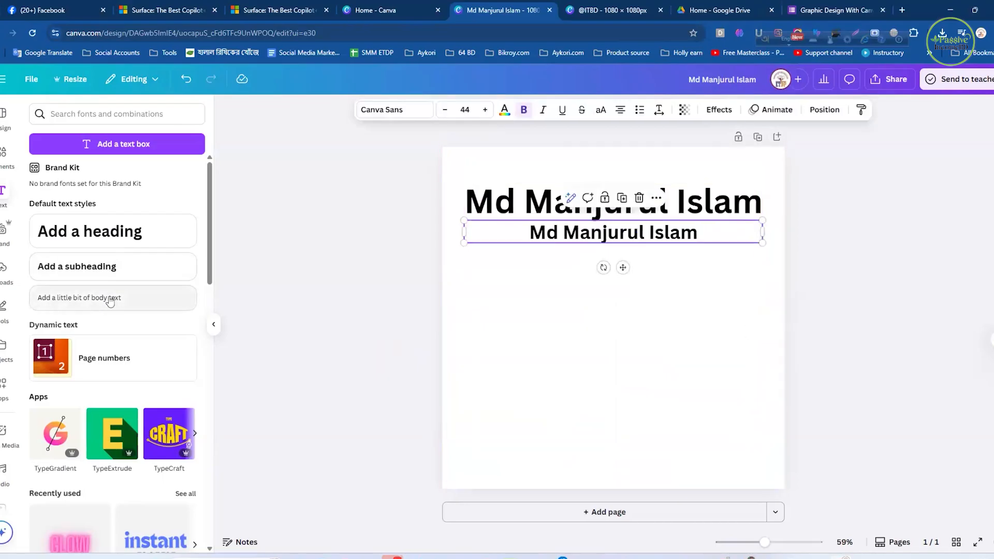
- Add a body text line below the subheading and replace its placeholder with the person's full name
{"action": "left_click", "coordinate": [144, 297]}
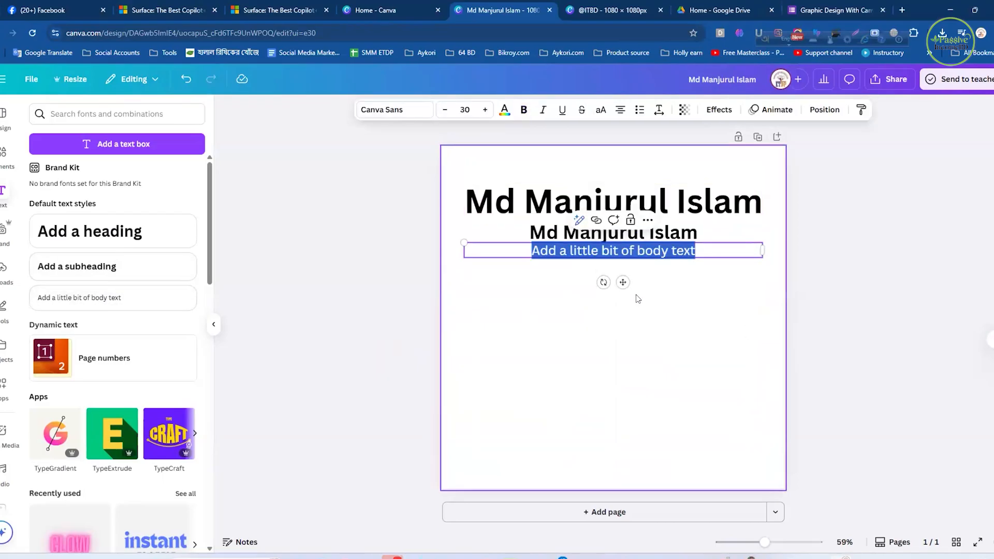
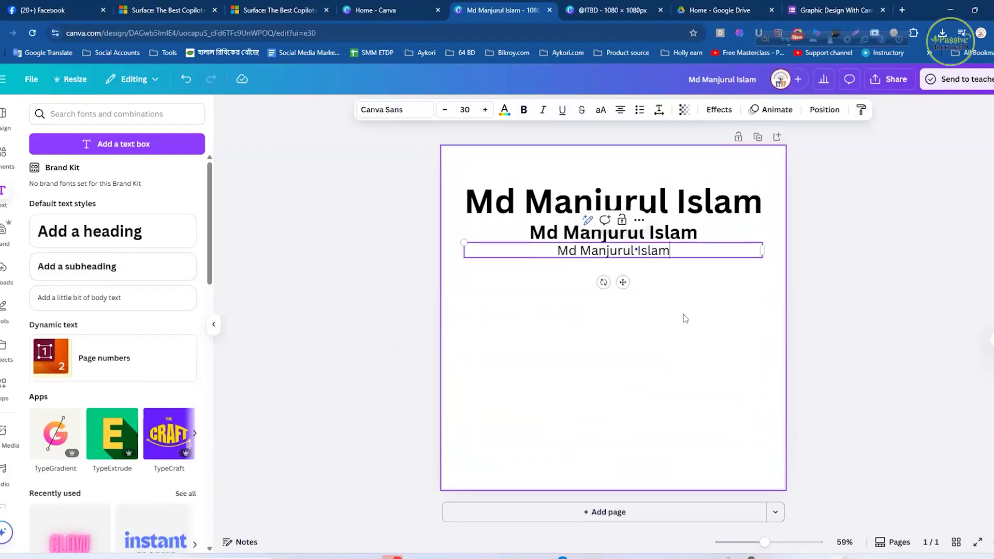
{"action": "left_click", "coordinate": [651, 292]}
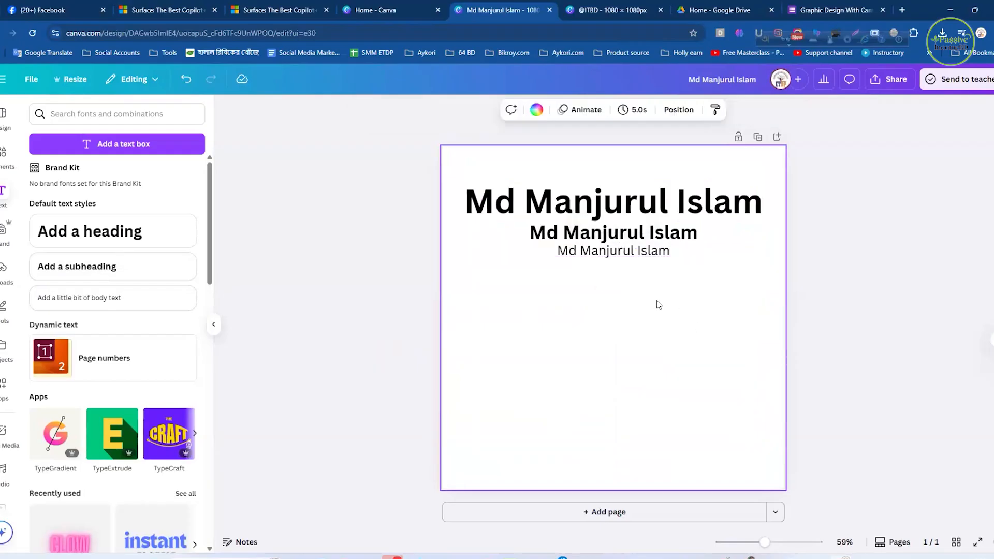
- Move the body text and the subheading down so the three text lines are clearly spaced apart
{"action": "left_click", "coordinate": [672, 205]}
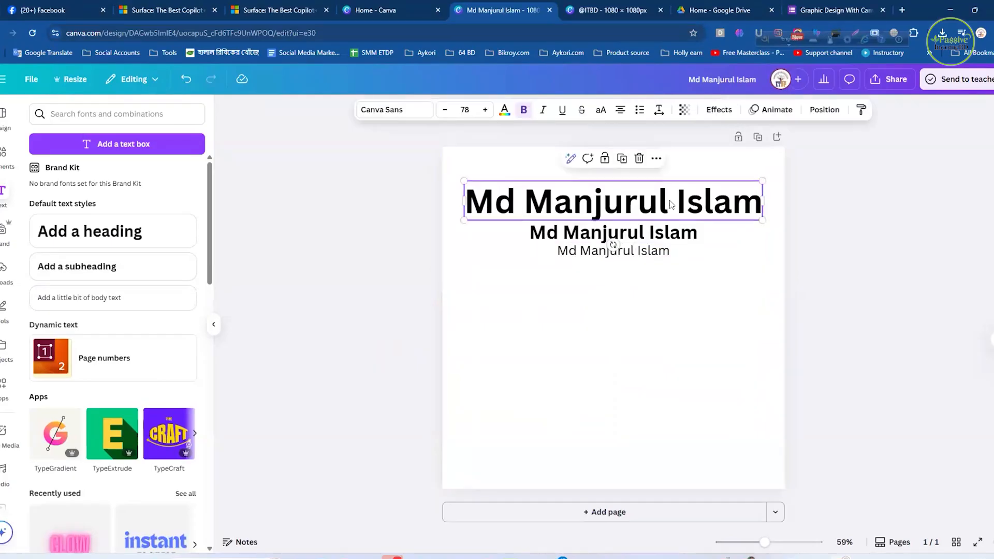
{"action": "left_click", "coordinate": [652, 234]}
{"action": "left_click", "coordinate": [650, 287]}
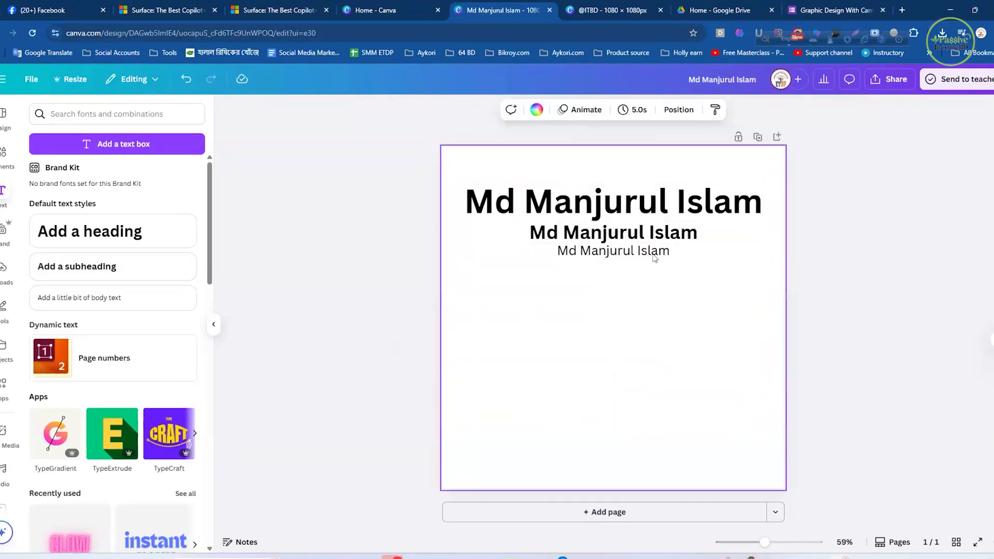
{"action": "left_click_drag", "start_coordinate": [653, 258], "coordinate": [655, 292]}
{"action": "left_click_drag", "start_coordinate": [683, 236], "coordinate": [682, 253]}
{"action": "left_click", "coordinate": [677, 304]}
{"action": "left_click_drag", "start_coordinate": [658, 289], "coordinate": [657, 296]}
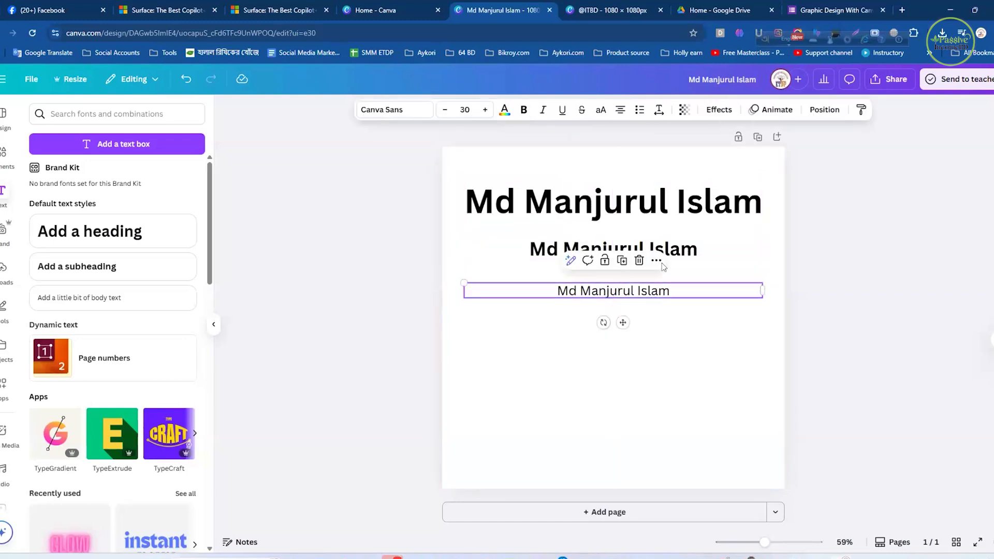
{"action": "left_click", "coordinate": [680, 252]}
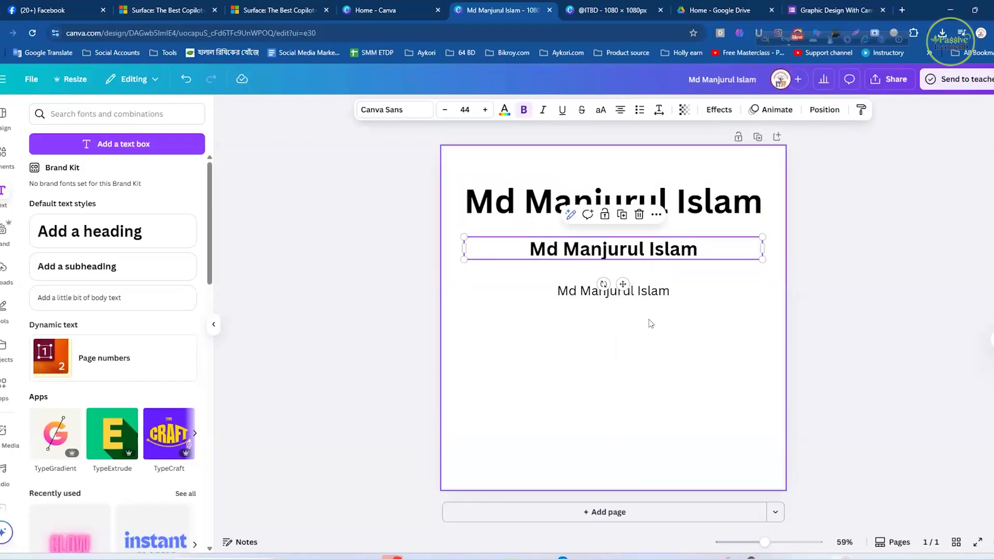
{"action": "left_click", "coordinate": [690, 348]}
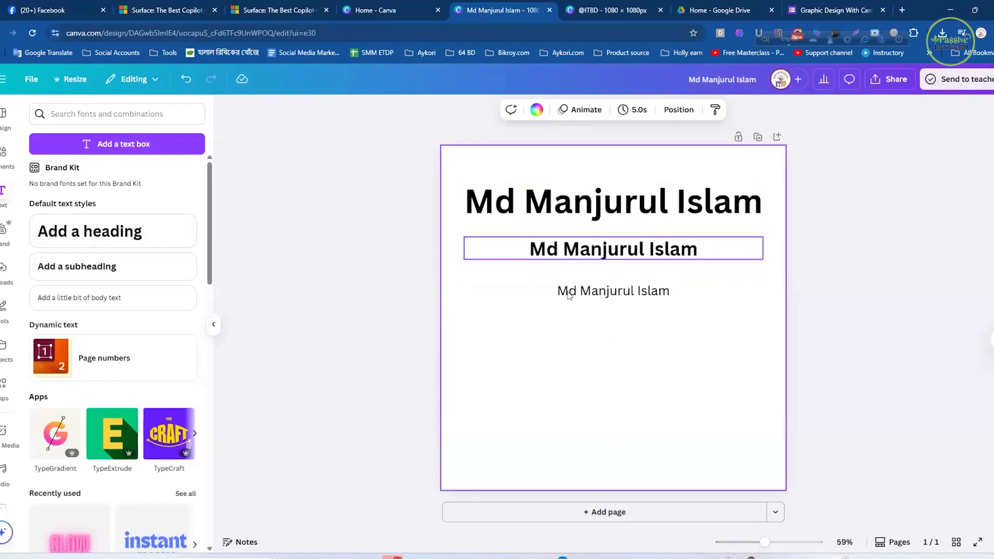
{"action": "left_click", "coordinate": [599, 211]}
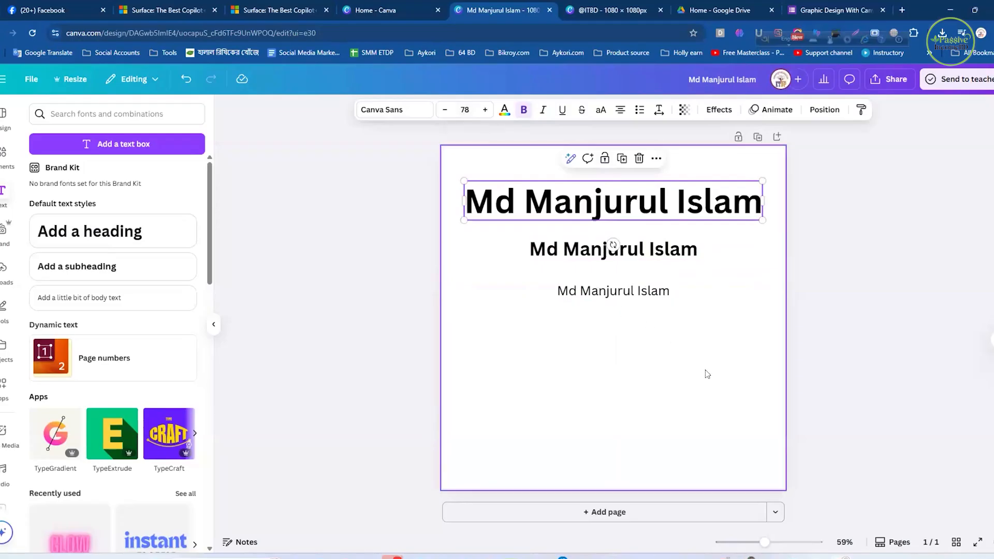
{"action": "left_click", "coordinate": [719, 401]}
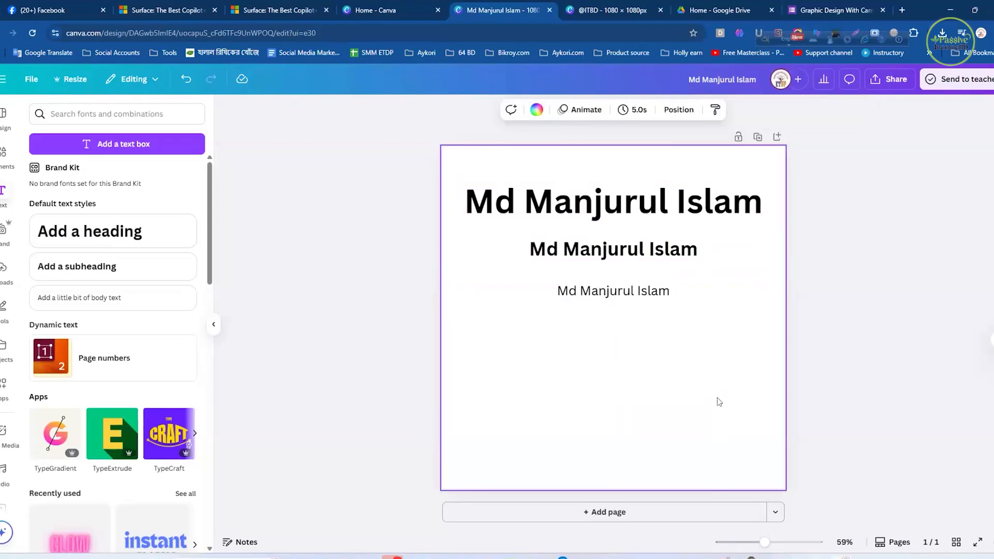
{"action": "left_click", "coordinate": [853, 278]}
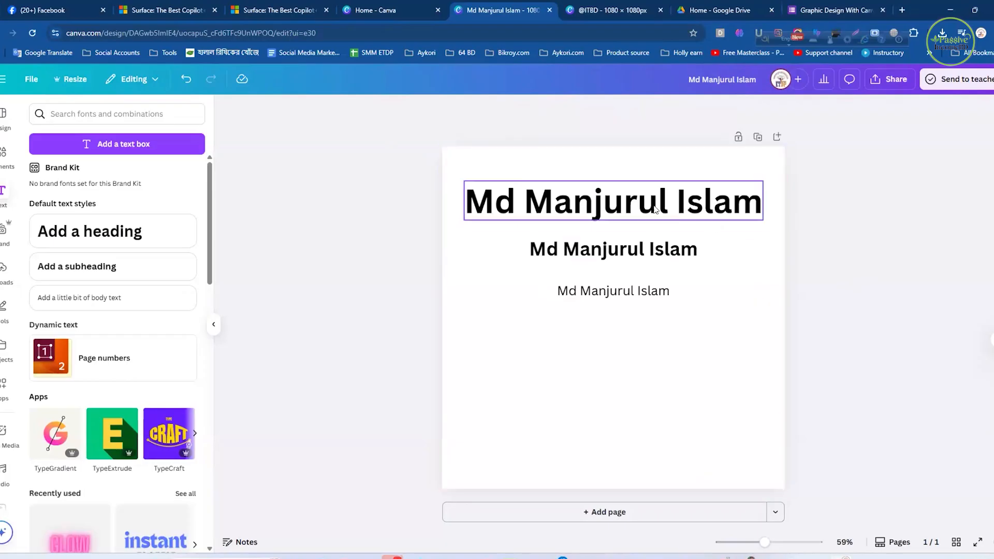
{"action": "left_click", "coordinate": [632, 202]}
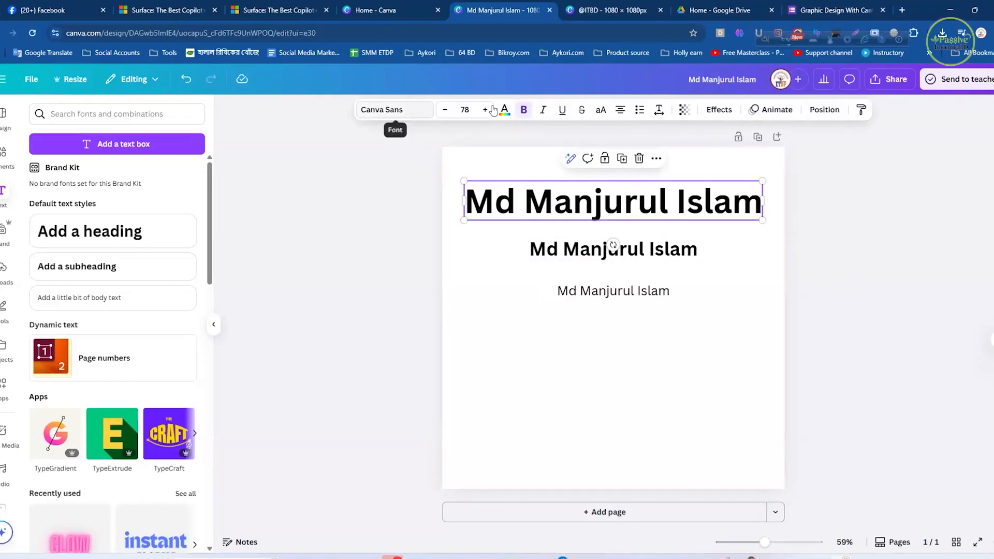
{"action": "left_click", "coordinate": [839, 205]}
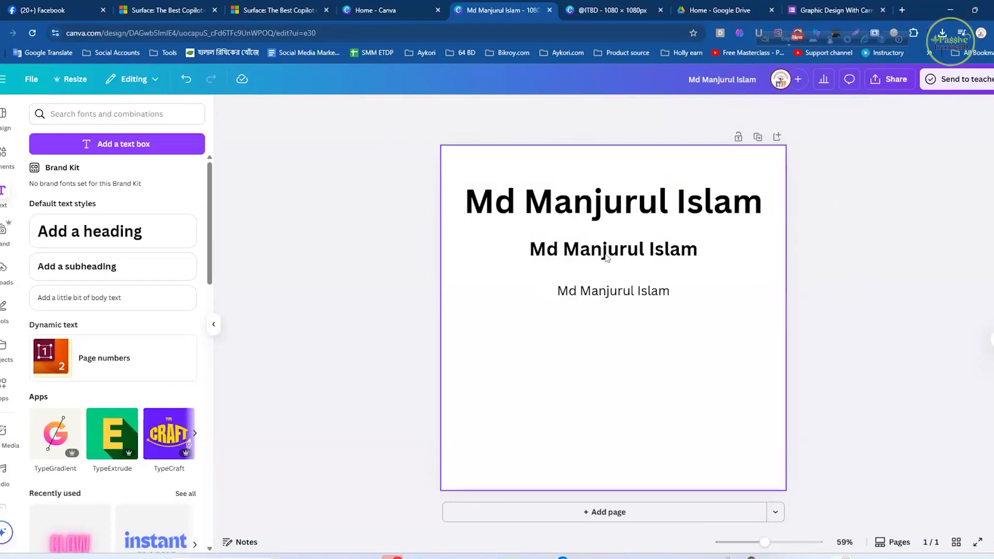
- Open the font choices for the subheading line and look through the available fonts
{"action": "left_click", "coordinate": [512, 244]}
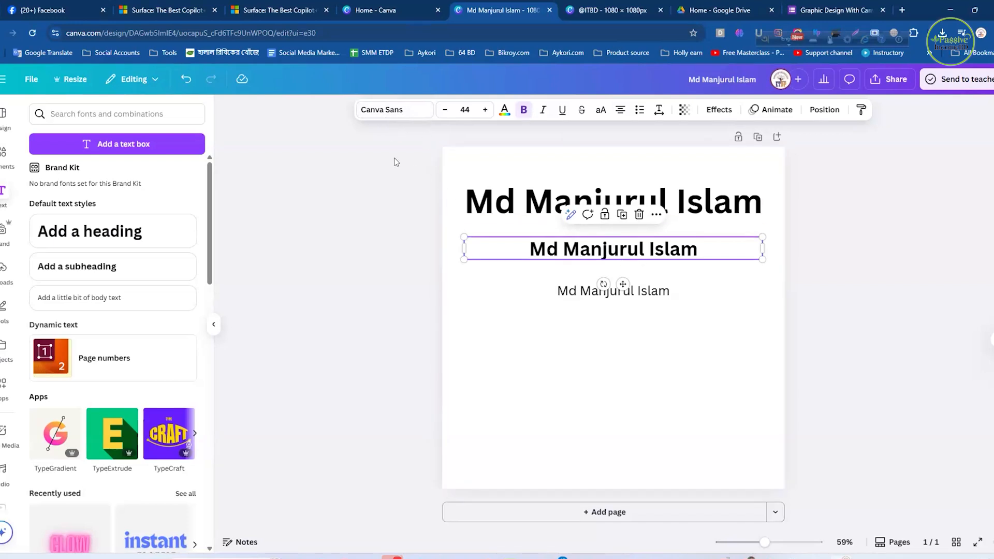
{"action": "left_click", "coordinate": [410, 111]}
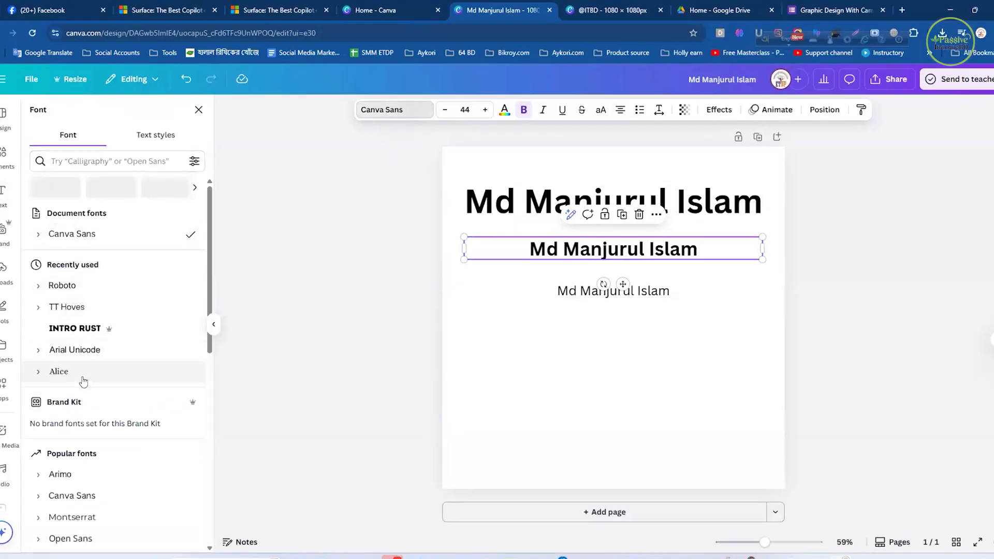
{"action": "scroll", "coordinate": [83, 387], "scroll_direction": "down", "scroll_amount": 5}
{"action": "scroll", "coordinate": [85, 398], "scroll_direction": "up", "scroll_amount": 5}
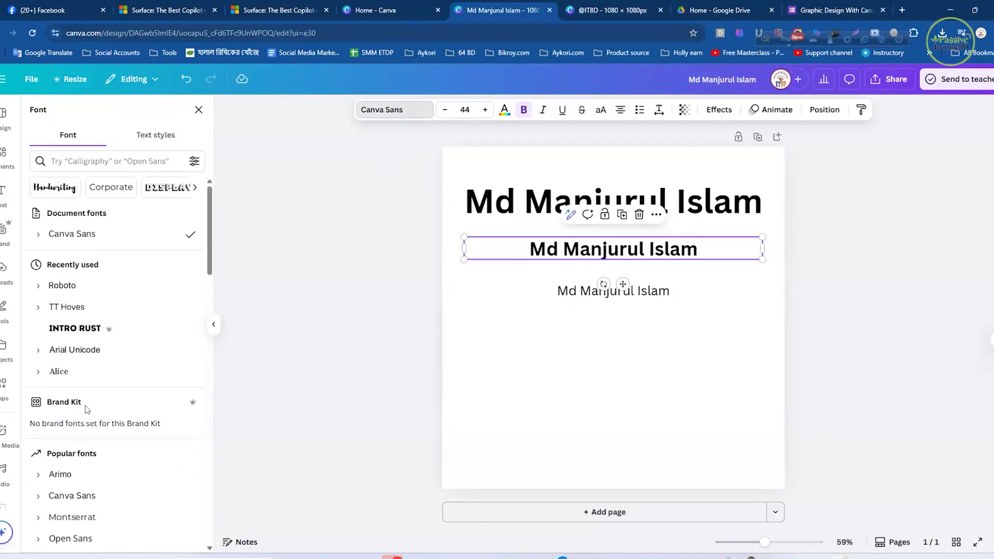
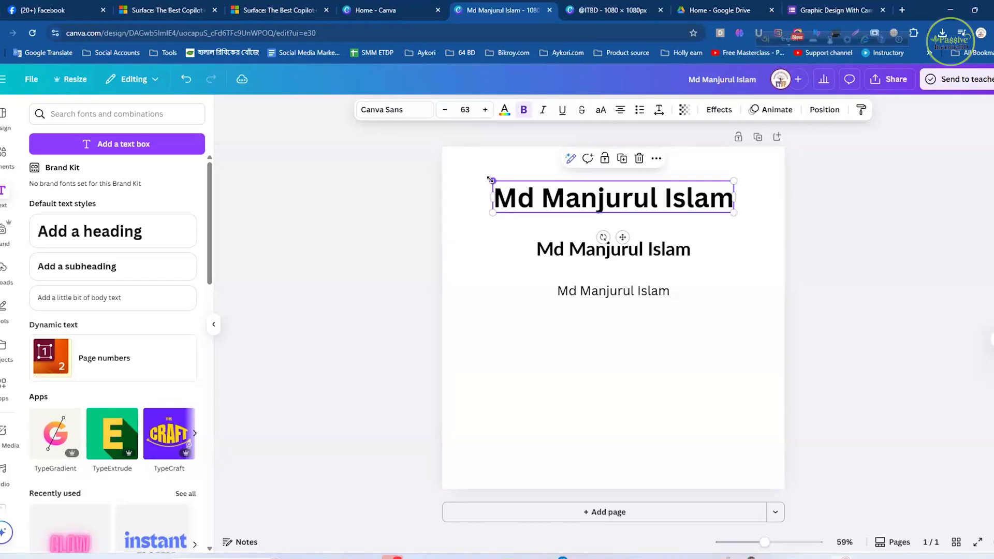
- Scale the heading text down to font size 53.9
{"action": "left_click_drag", "start_coordinate": [491, 180], "coordinate": [535, 188]}
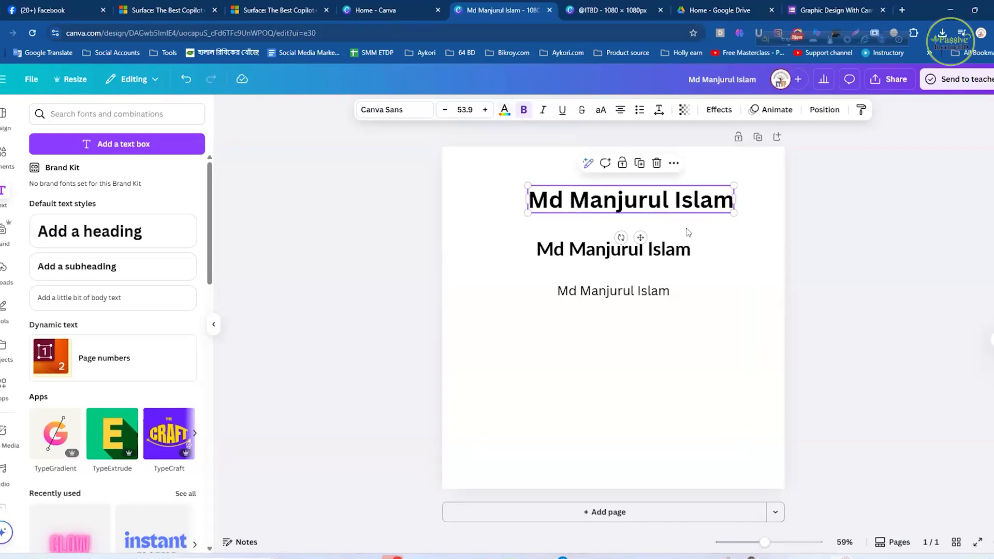
{"action": "left_click", "coordinate": [760, 233]}
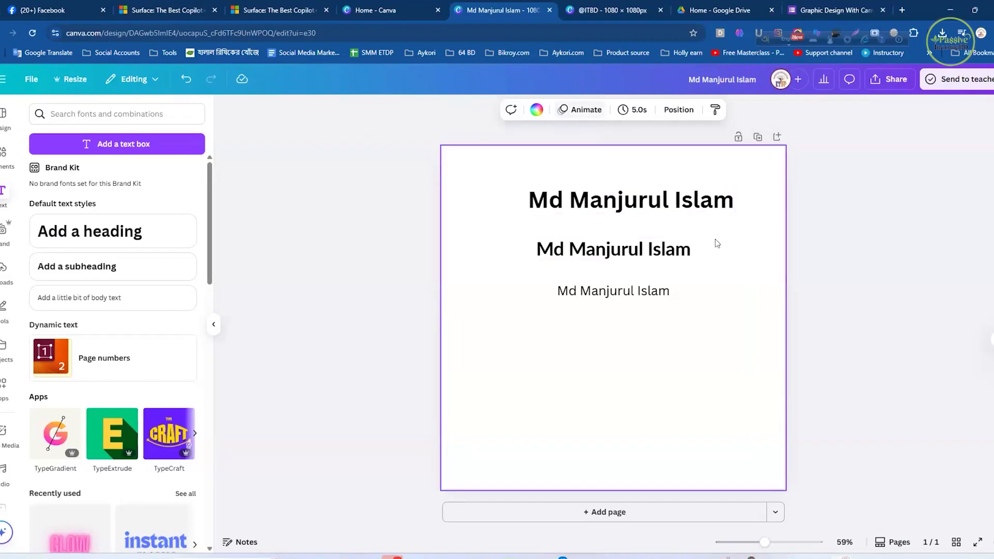
- Try preset red, violet, light blue, lime and brown as the heading's text colour
{"action": "left_click", "coordinate": [638, 199]}
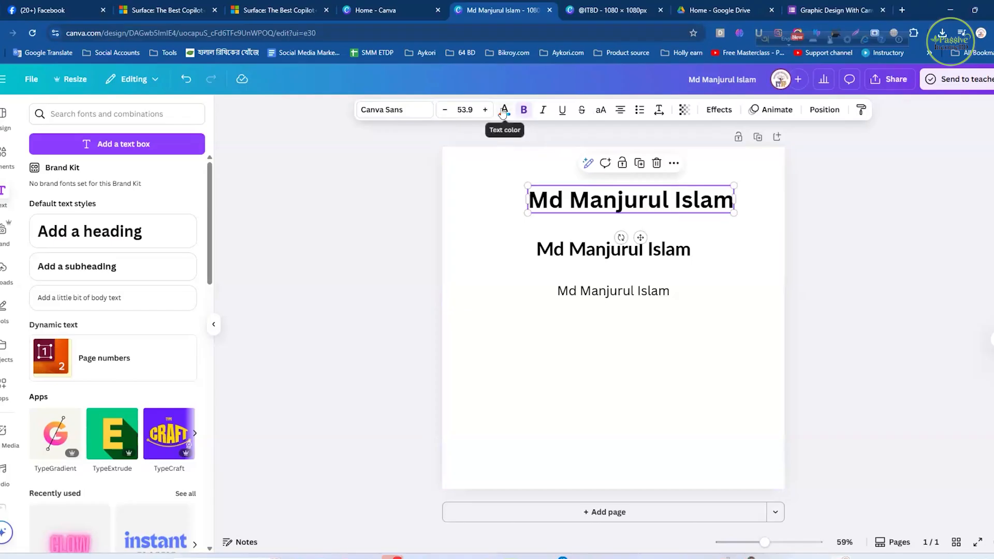
{"action": "left_click", "coordinate": [504, 111]}
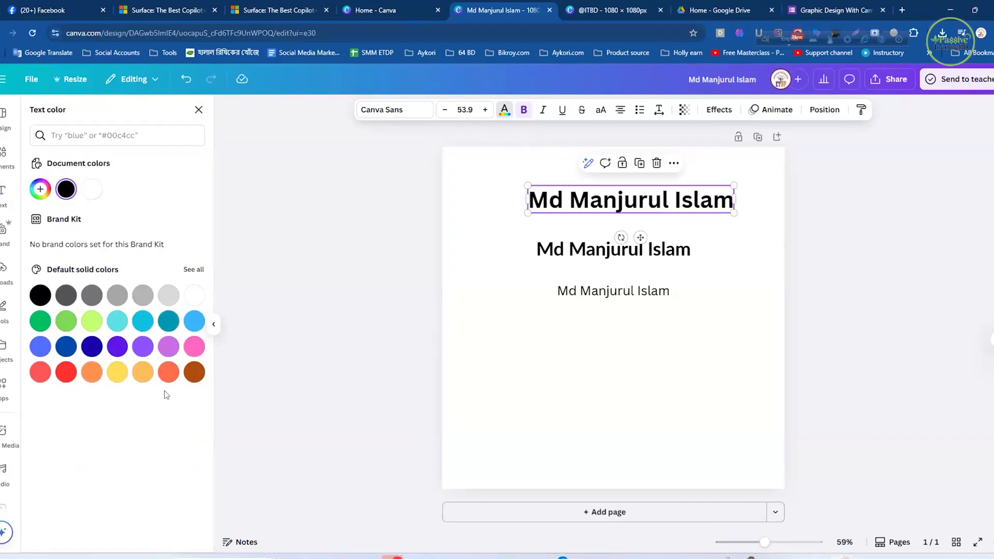
{"action": "left_click", "coordinate": [67, 371]}
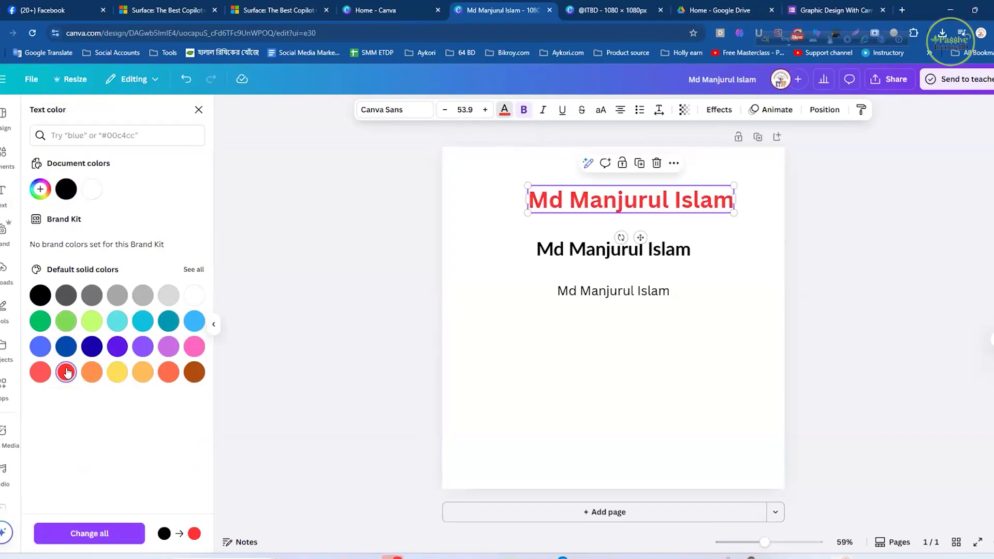
{"action": "left_click", "coordinate": [122, 347]}
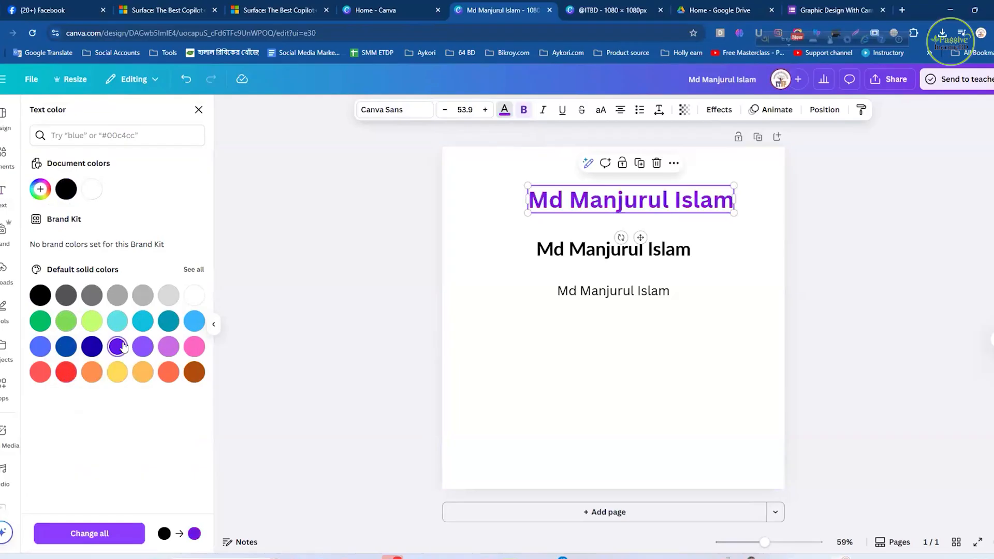
{"action": "left_click", "coordinate": [192, 321]}
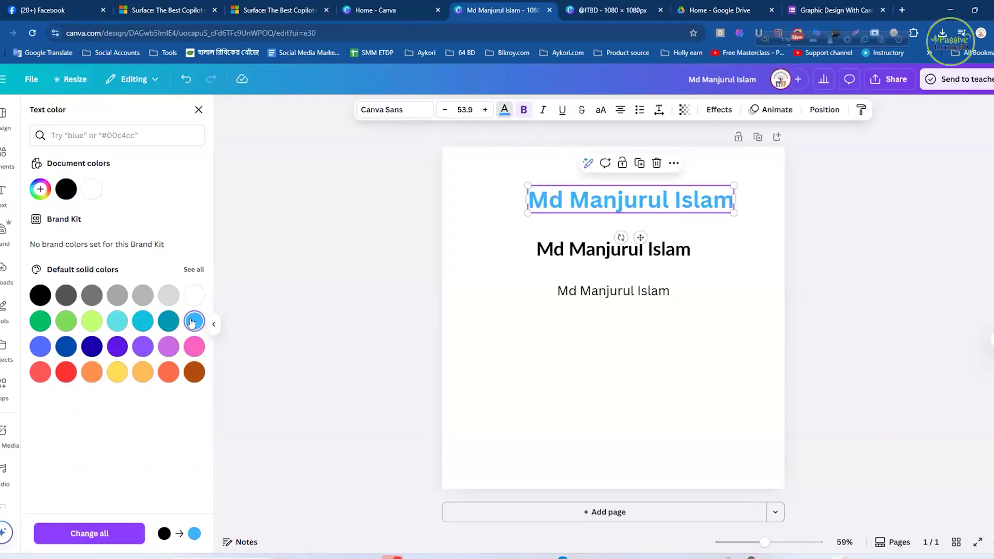
{"action": "left_click", "coordinate": [93, 321]}
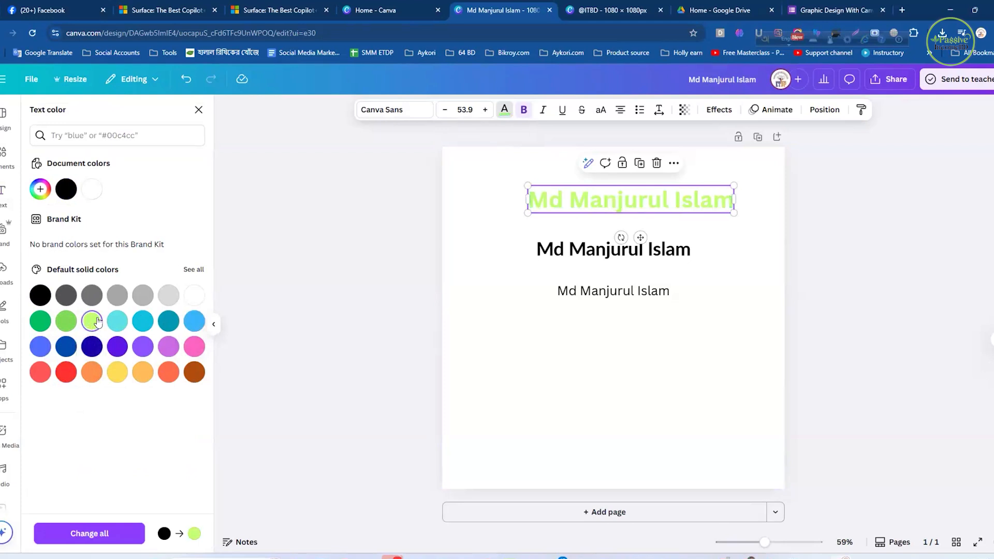
{"action": "left_click", "coordinate": [195, 372]}
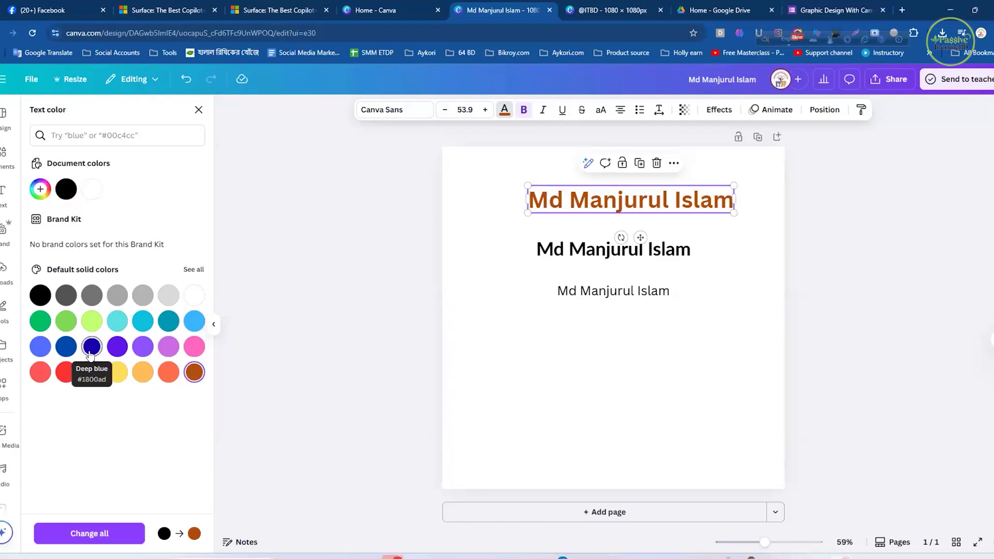
- Mix custom colours for the heading text, trying several hues and ending on violet #4F2FB8
{"action": "left_click", "coordinate": [41, 188]}
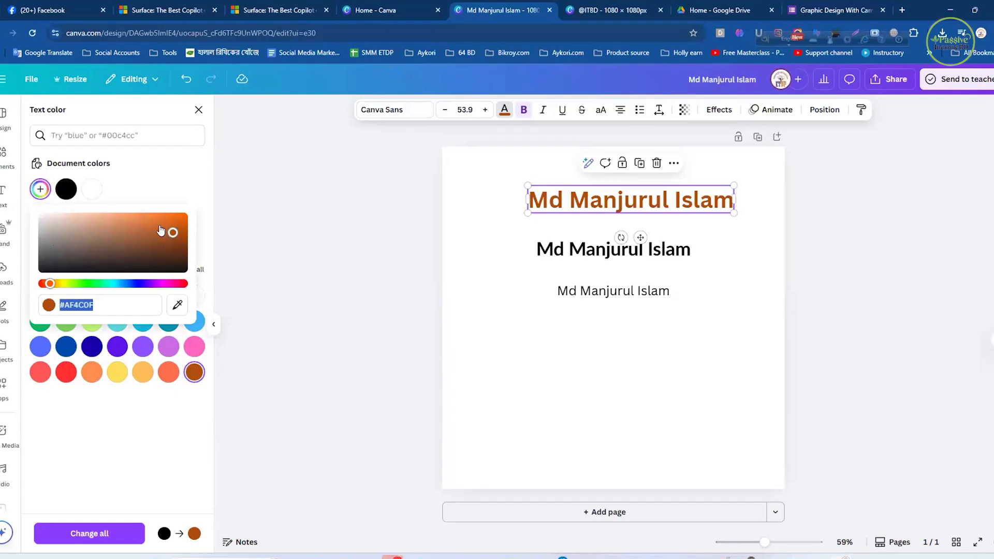
{"action": "left_click_drag", "start_coordinate": [172, 232], "coordinate": [93, 225]}
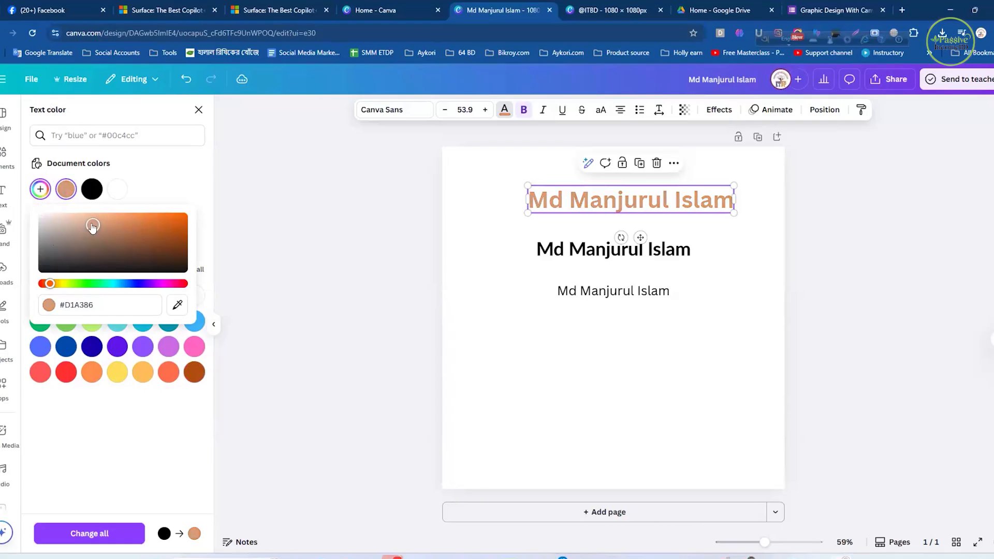
{"action": "left_click", "coordinate": [86, 286]}
{"action": "mouse_move", "coordinate": [143, 236]}
{"action": "left_mouse_down"}
{"action": "mouse_move", "coordinate": [162, 228]}
{"action": "mouse_move", "coordinate": [174, 242]}
{"action": "mouse_move", "coordinate": [165, 226]}
{"action": "mouse_move", "coordinate": [125, 220]}
{"action": "left_mouse_up"}
{"action": "left_click", "coordinate": [143, 284]}
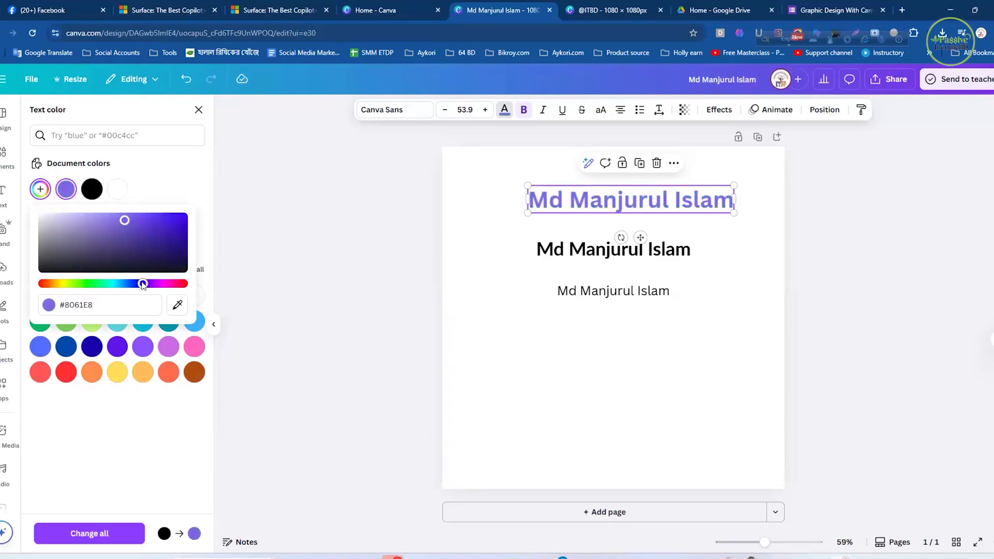
{"action": "mouse_move", "coordinate": [125, 220]}
{"action": "left_mouse_down"}
{"action": "mouse_move", "coordinate": [169, 226]}
{"action": "mouse_move", "coordinate": [174, 234]}
{"action": "mouse_move", "coordinate": [111, 236]}
{"action": "mouse_move", "coordinate": [155, 224]}
{"action": "mouse_move", "coordinate": [171, 259]}
{"action": "mouse_move", "coordinate": [137, 257]}
{"action": "mouse_move", "coordinate": [148, 231]}
{"action": "left_mouse_up"}
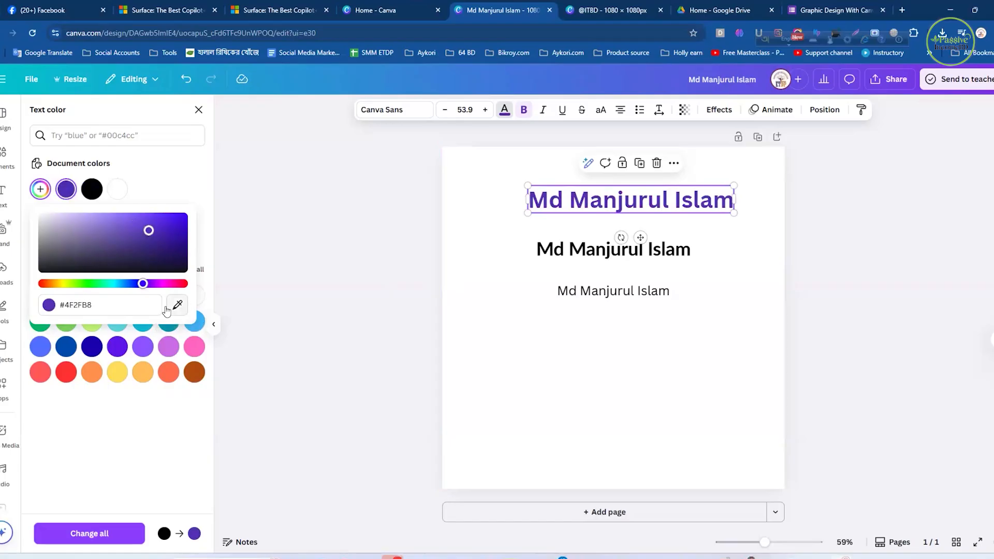
- Sample dark purple #481994 from the screen as the heading's text colour, undoing the extra pale #F2EAFF sample
{"action": "left_click", "coordinate": [98, 303]}
{"action": "left_click", "coordinate": [98, 304]}
{"action": "left_click_drag", "start_coordinate": [60, 304], "coordinate": [92, 305]}
{"action": "left_click", "coordinate": [179, 310]}
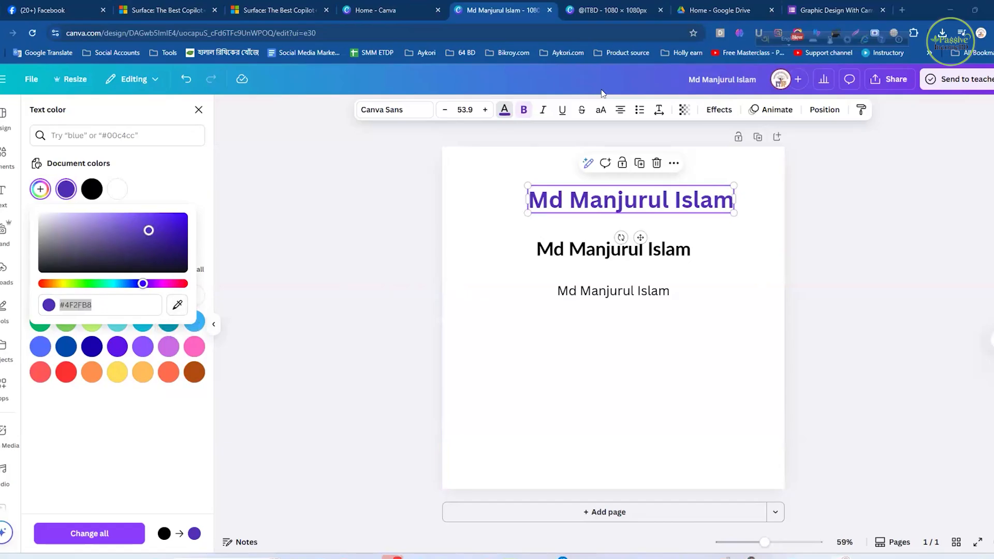
{"action": "left_click", "coordinate": [178, 308]}
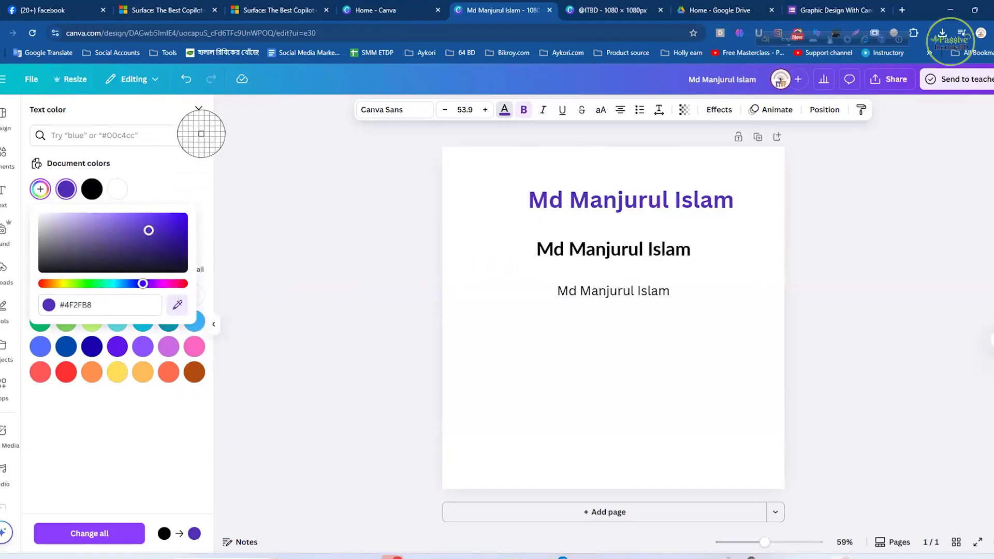
{"action": "left_click", "coordinate": [181, 306]}
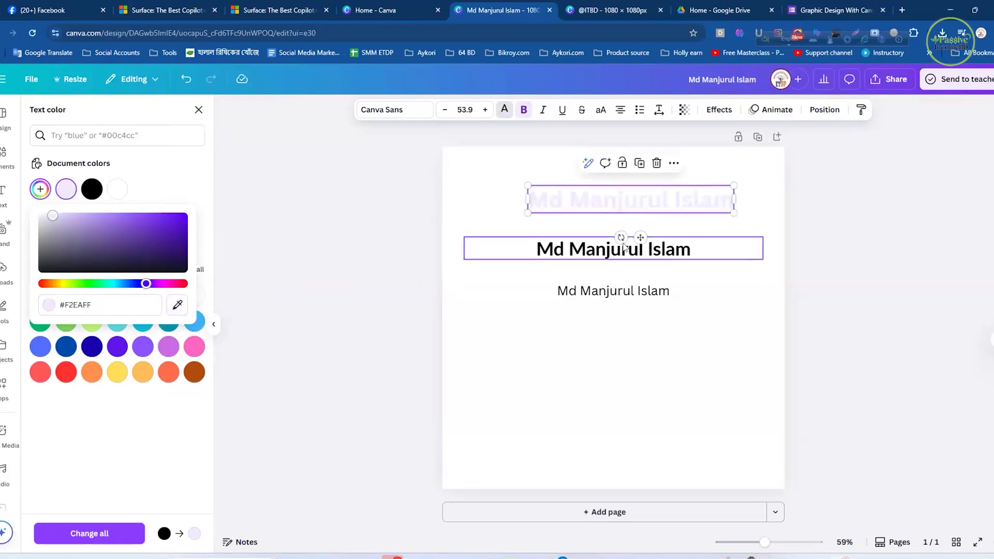
{"action": "key", "text": "ctrl+z"}
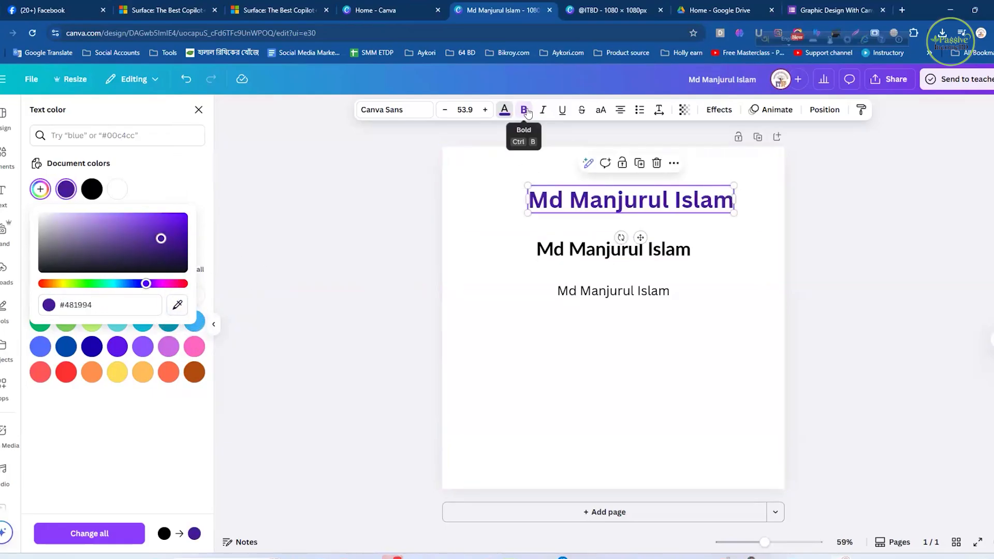
{"action": "left_click", "coordinate": [198, 109]}
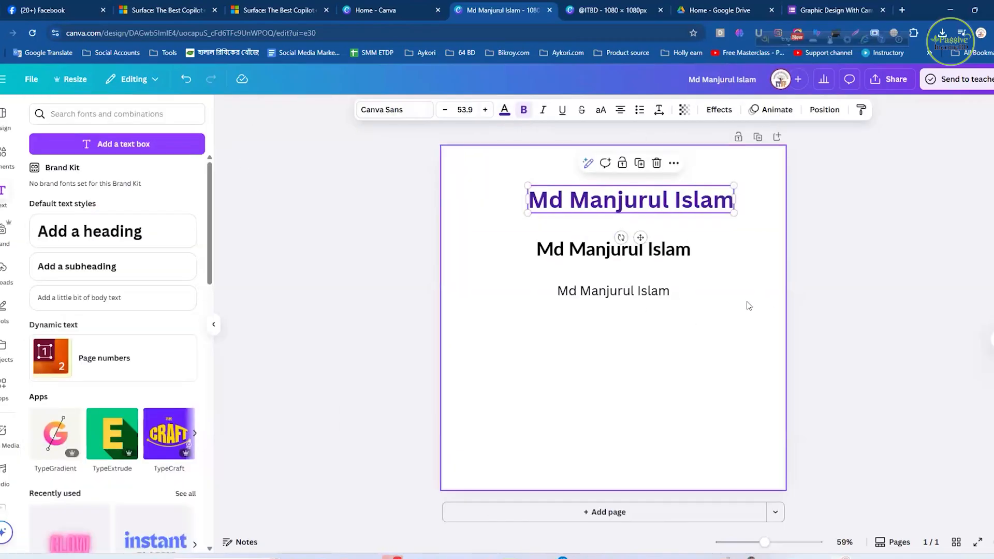
{"action": "left_click", "coordinate": [700, 310]}
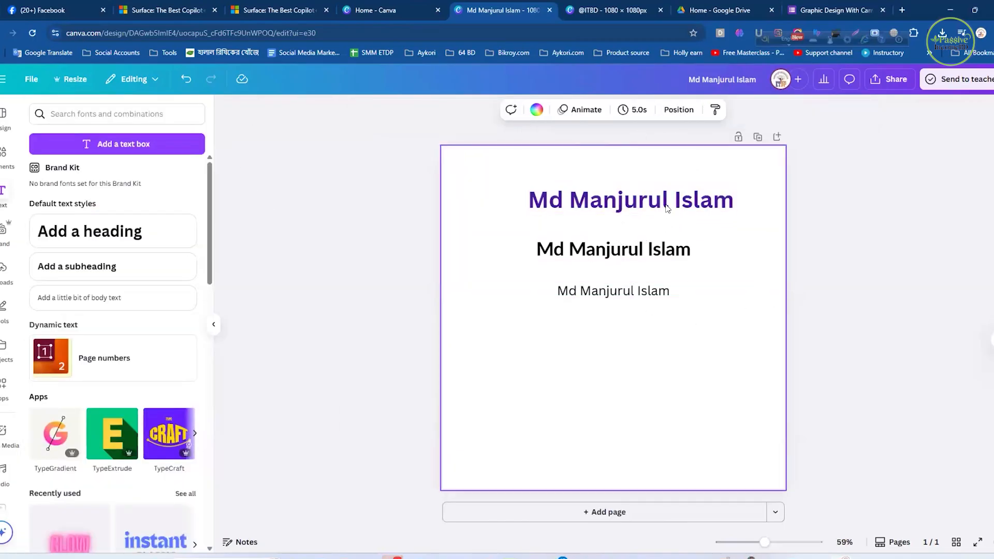
- Switch the heading's bold formatting off and back on
{"action": "left_click", "coordinate": [668, 206]}
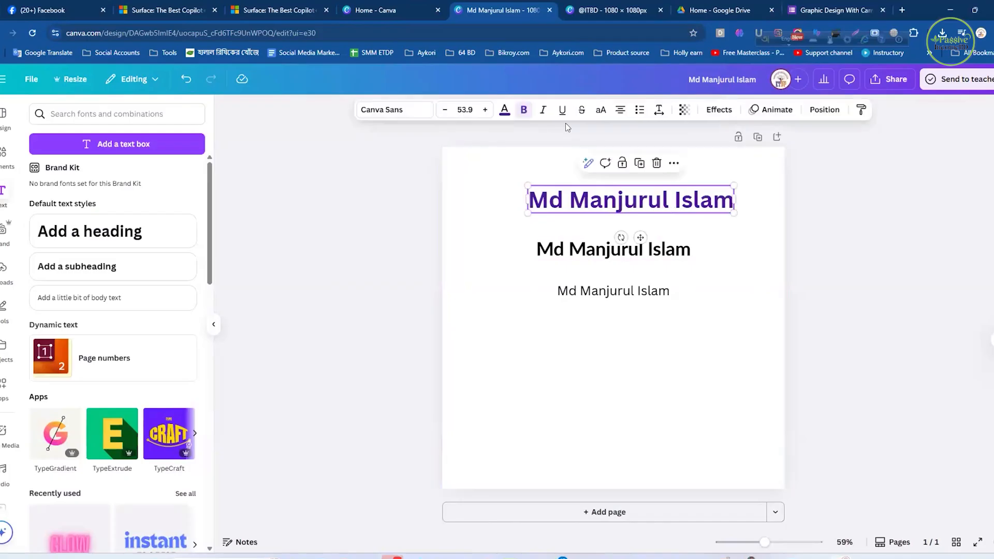
{"action": "left_click", "coordinate": [524, 110]}
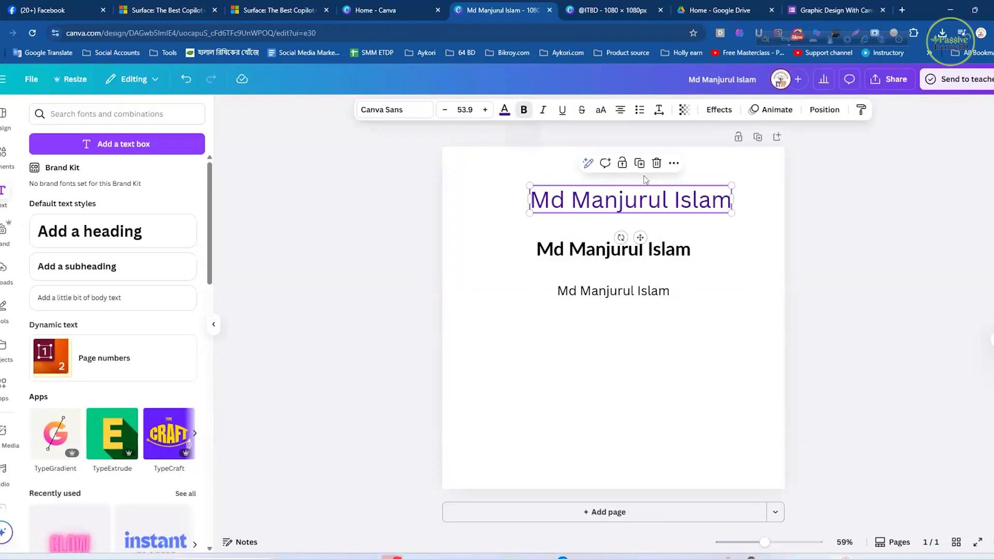
{"action": "key", "text": "ctrl+b"}
{"action": "left_click", "coordinate": [525, 110]}
{"action": "left_click", "coordinate": [523, 110]}
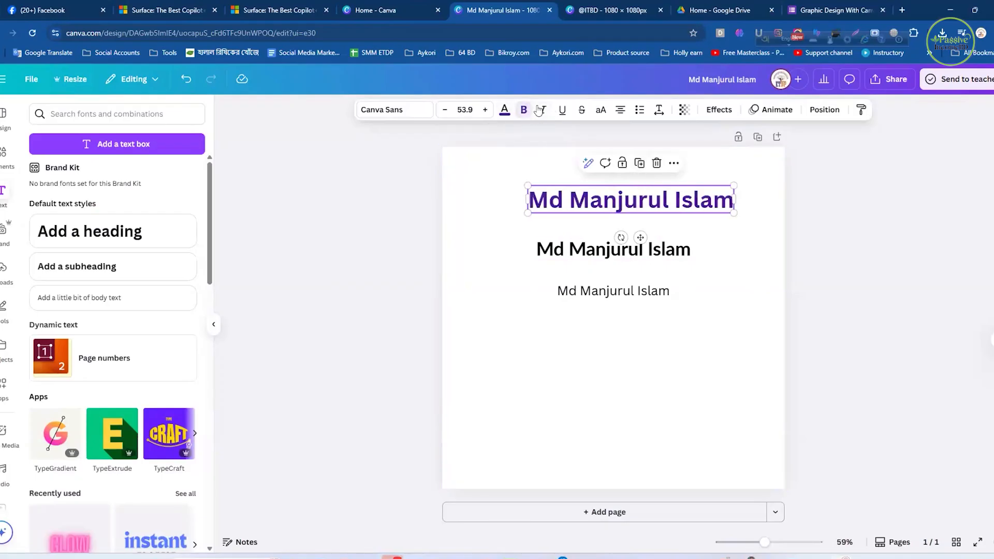
- Italicize the heading text, and try underlining it before removing the underline
{"action": "left_click", "coordinate": [541, 110]}
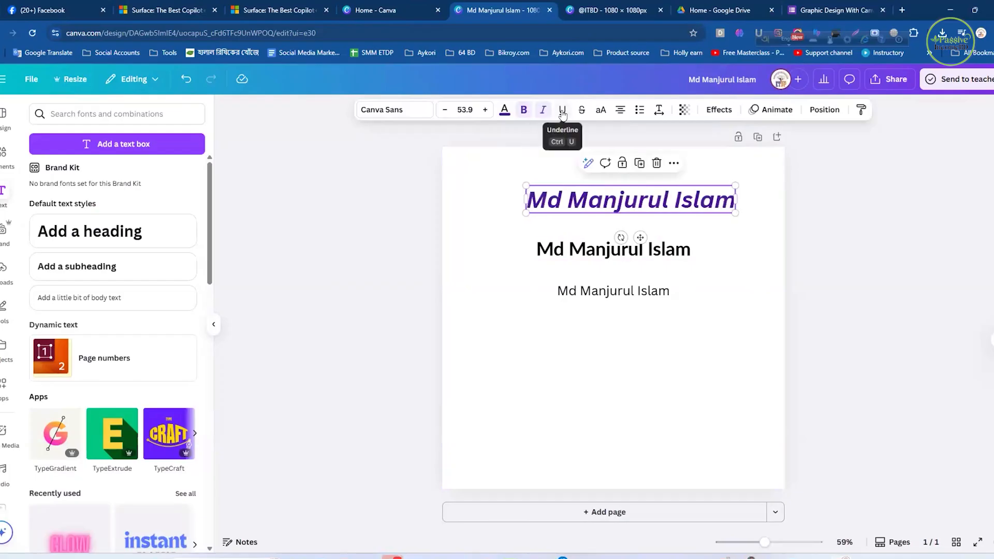
{"action": "left_click", "coordinate": [562, 111]}
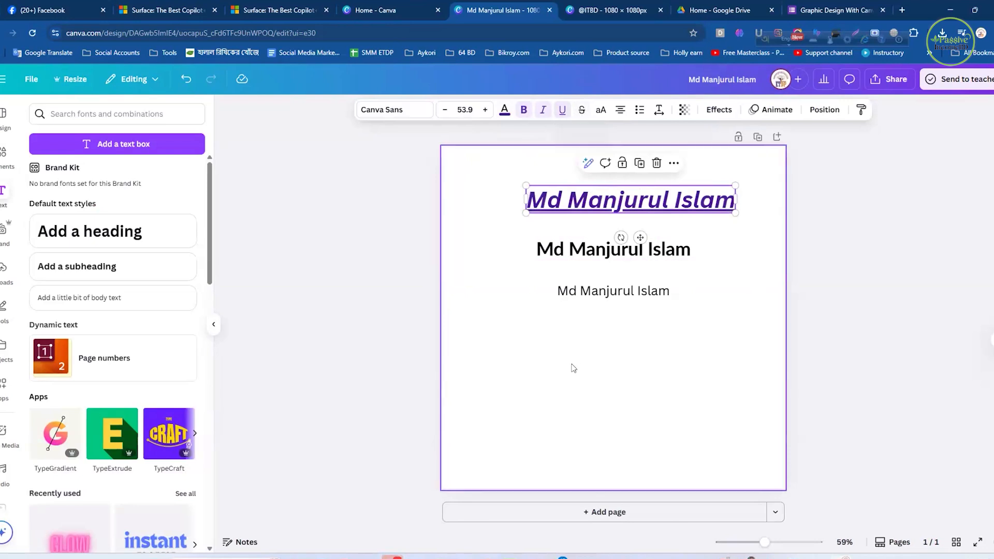
{"action": "left_click", "coordinate": [569, 406]}
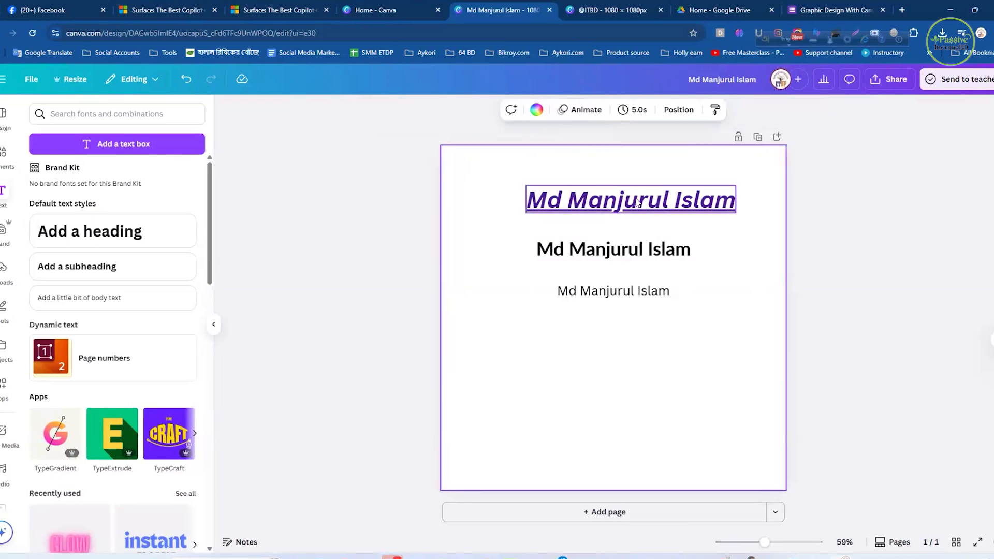
{"action": "left_click", "coordinate": [629, 198]}
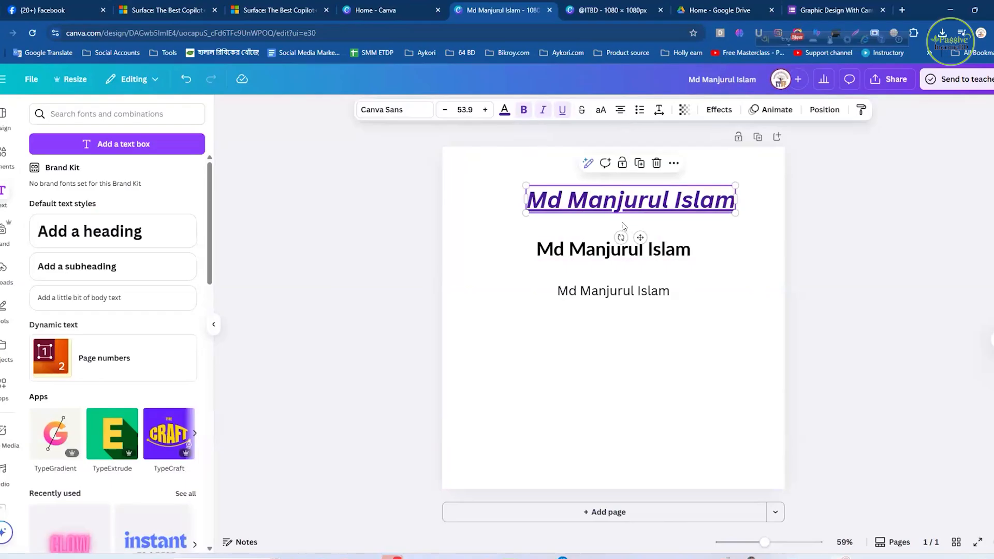
{"action": "left_click", "coordinate": [562, 110]}
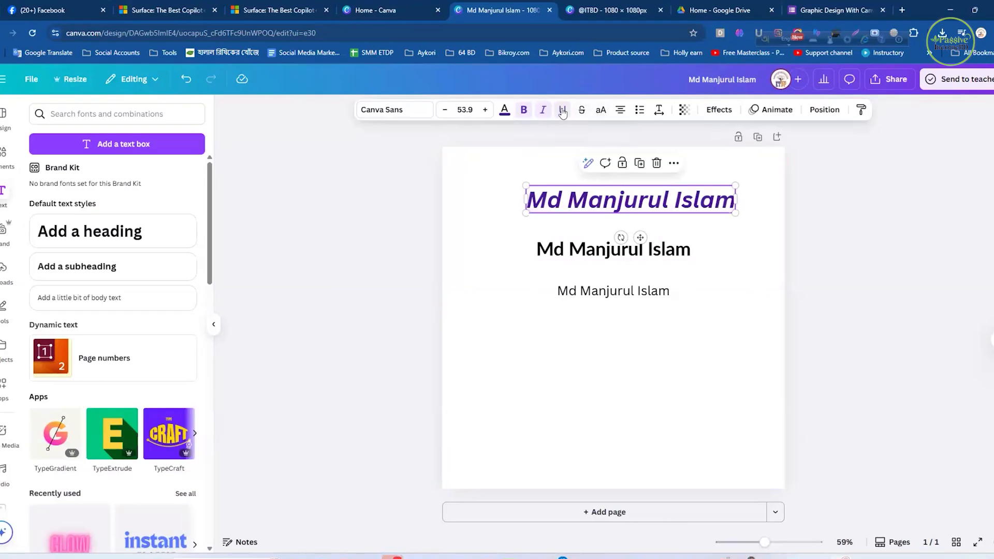
- Apply strikethrough to the heading text
{"action": "left_click_drag", "start_coordinate": [710, 246], "coordinate": [714, 245]}
{"action": "left_click", "coordinate": [688, 204]}
{"action": "left_click", "coordinate": [582, 110]}
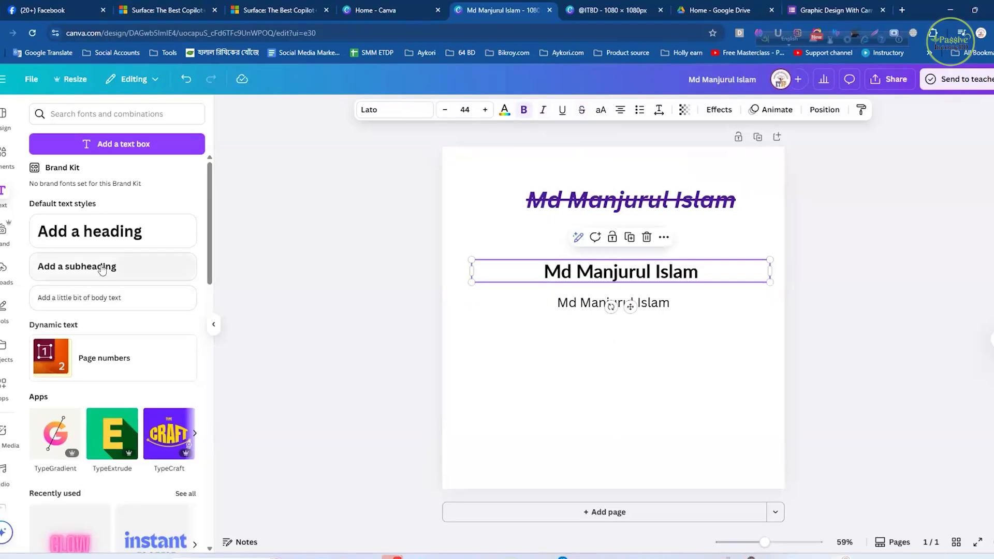
{"action": "left_click", "coordinate": [604, 359]}
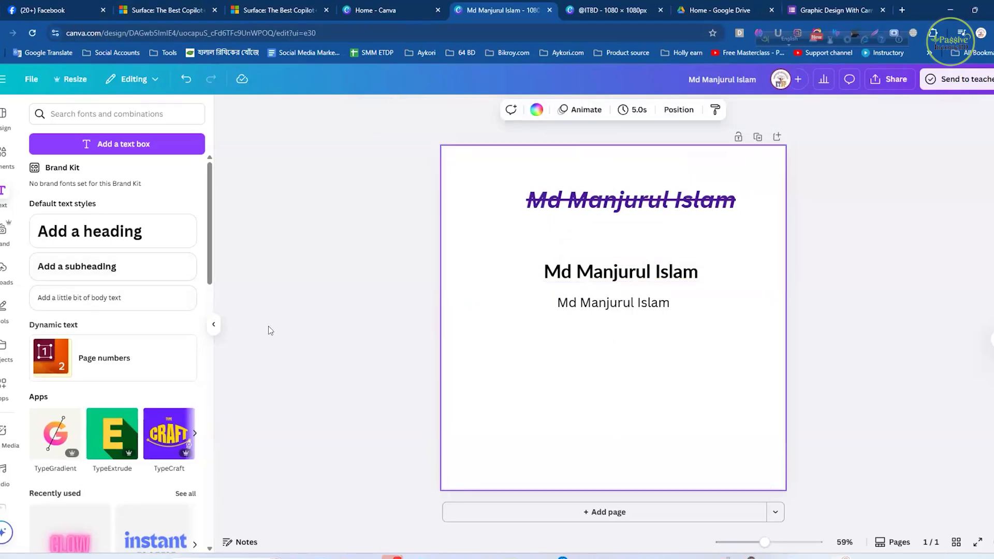
- Add a bold size 78 text reading 500 and place it below the body text line
{"action": "left_click", "coordinate": [87, 305]}
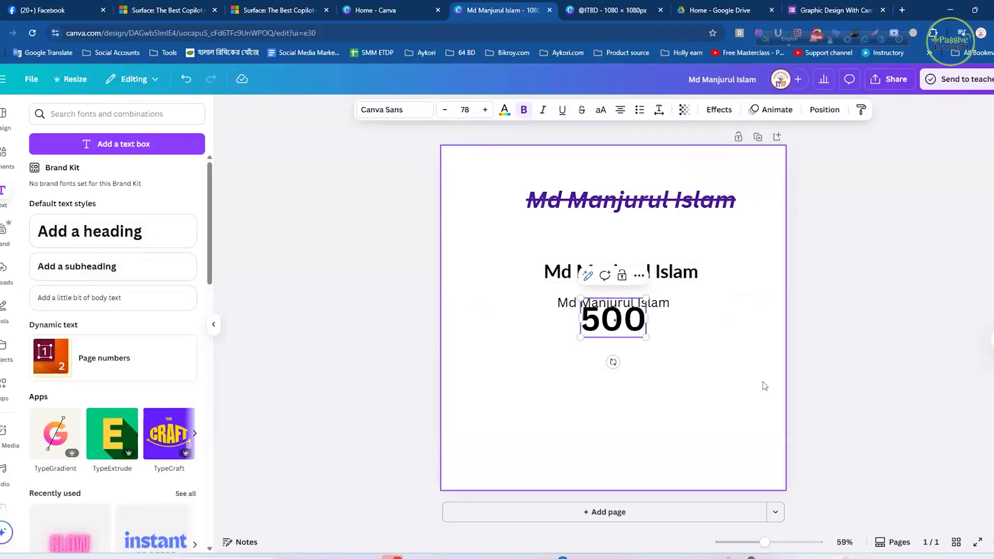
{"action": "left_click_drag", "start_coordinate": [627, 328], "coordinate": [627, 371]}
{"action": "left_click", "coordinate": [667, 409]}
- Duplicate the 500 text, then delete the copy
{"action": "left_click", "coordinate": [618, 368]}
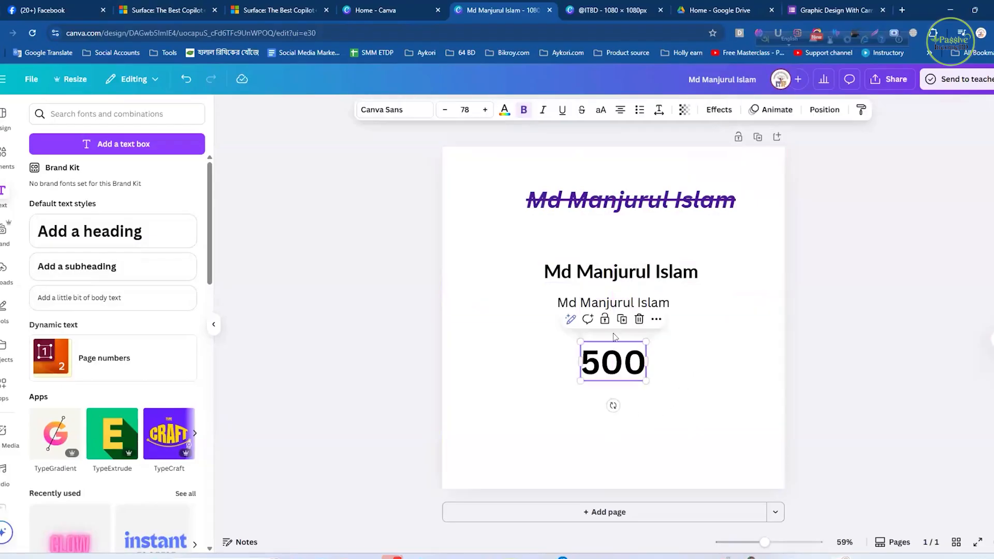
{"action": "left_click", "coordinate": [621, 319]}
{"action": "left_click", "coordinate": [665, 413]}
{"action": "left_click", "coordinate": [629, 410]}
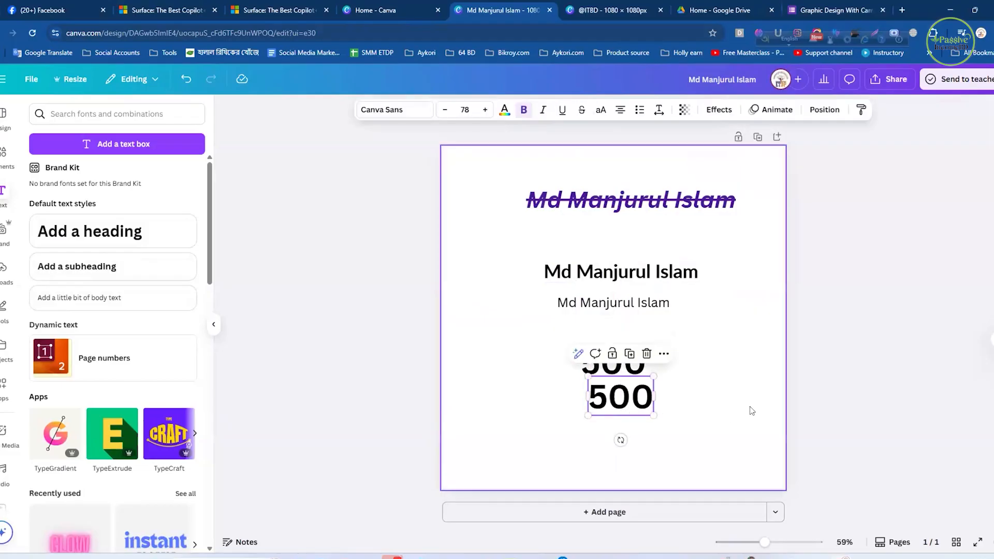
{"action": "left_click", "coordinate": [646, 353]}
- Duplicate the remaining 500 text
{"action": "left_click", "coordinate": [622, 366]}
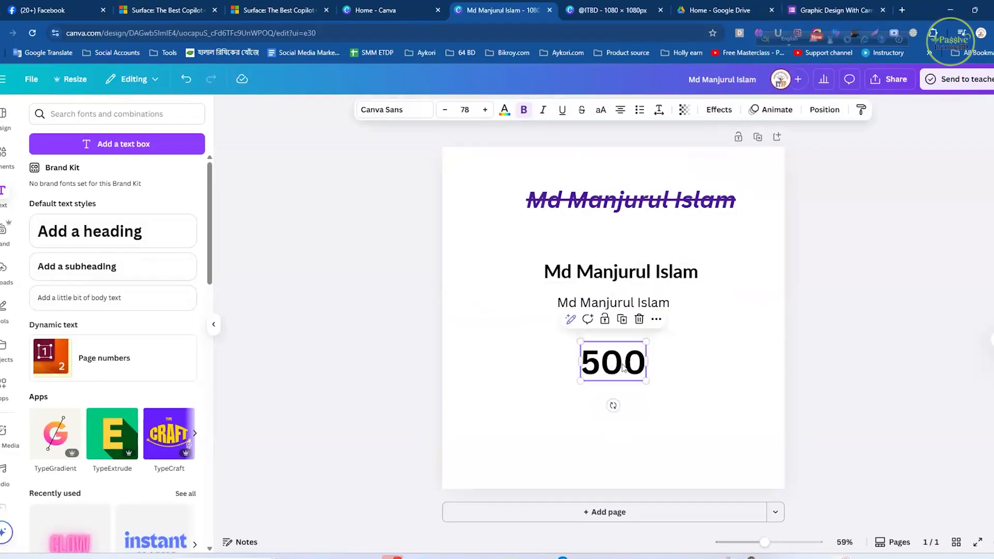
{"action": "left_click", "coordinate": [622, 320]}
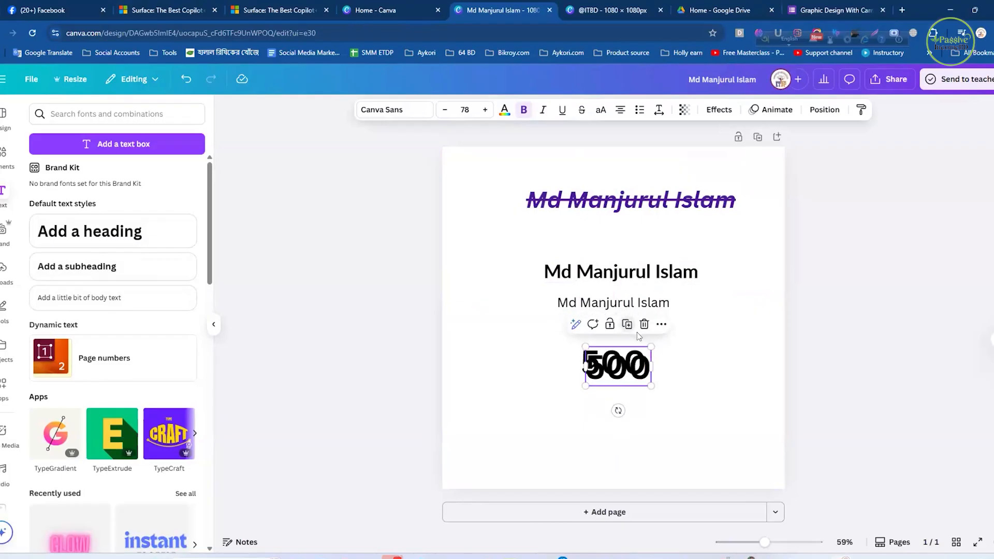
- Move the copied 500 text directly below the original 500
{"action": "left_click_drag", "start_coordinate": [628, 370], "coordinate": [625, 418]}
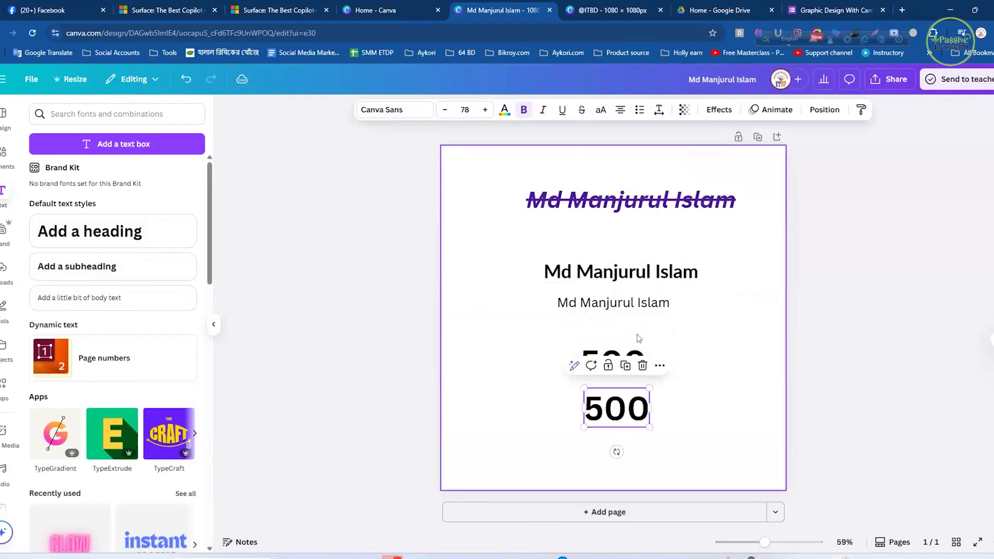
- Lock the upper 500 text in place, then unlock it
{"action": "left_click", "coordinate": [628, 348]}
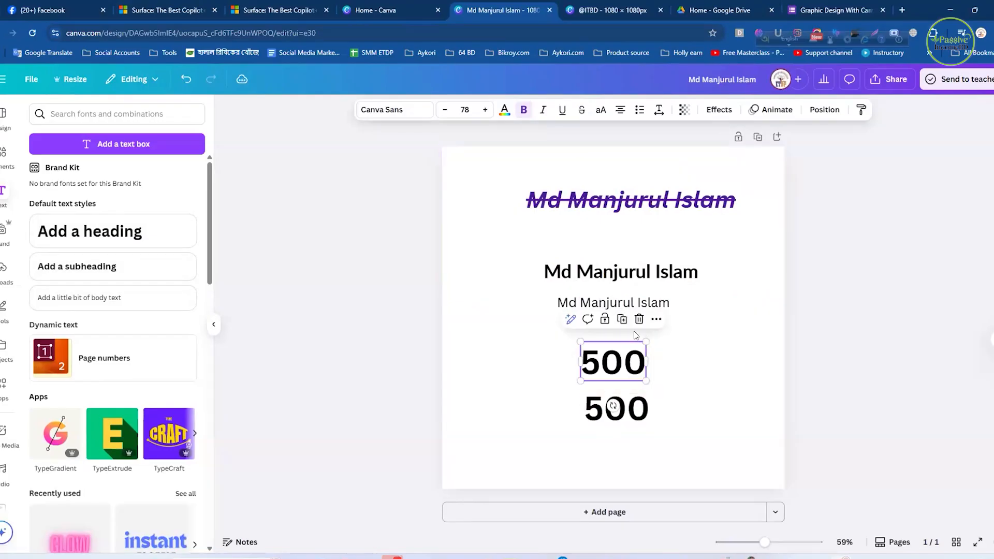
{"action": "left_click", "coordinate": [605, 321]}
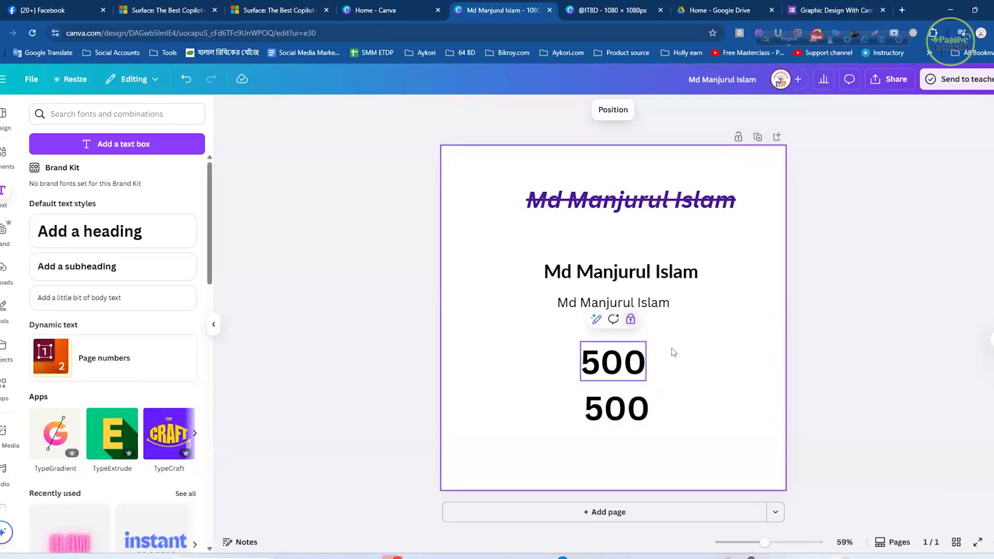
{"action": "left_click", "coordinate": [638, 327]}
{"action": "left_click", "coordinate": [628, 359]}
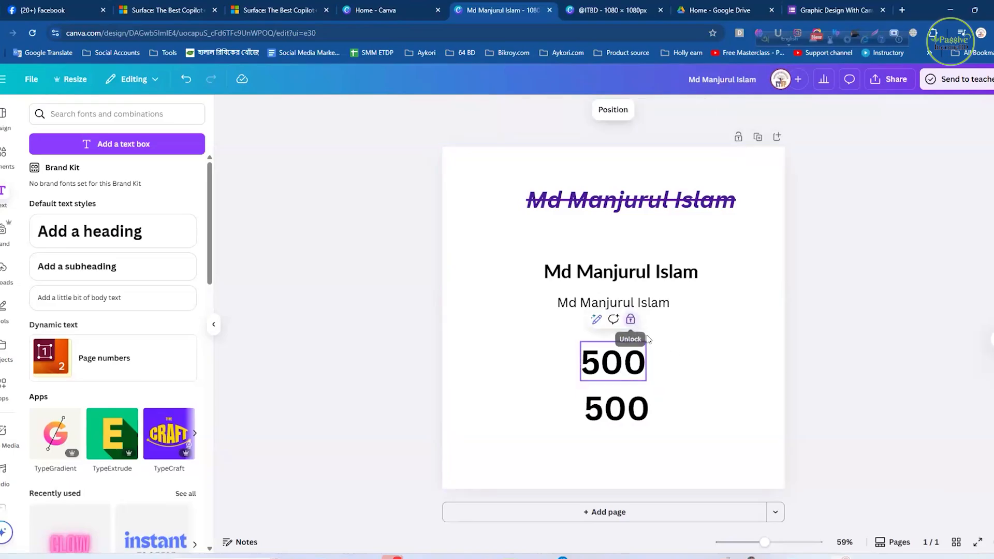
{"action": "left_click", "coordinate": [629, 320]}
{"action": "left_click", "coordinate": [682, 363]}
{"action": "left_click", "coordinate": [611, 363]}
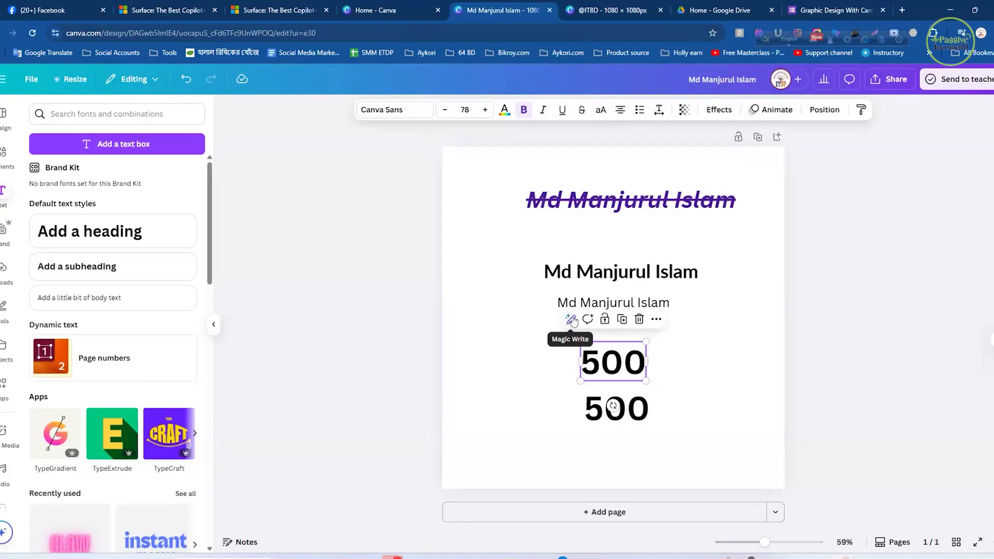
{"action": "left_click", "coordinate": [648, 361]}
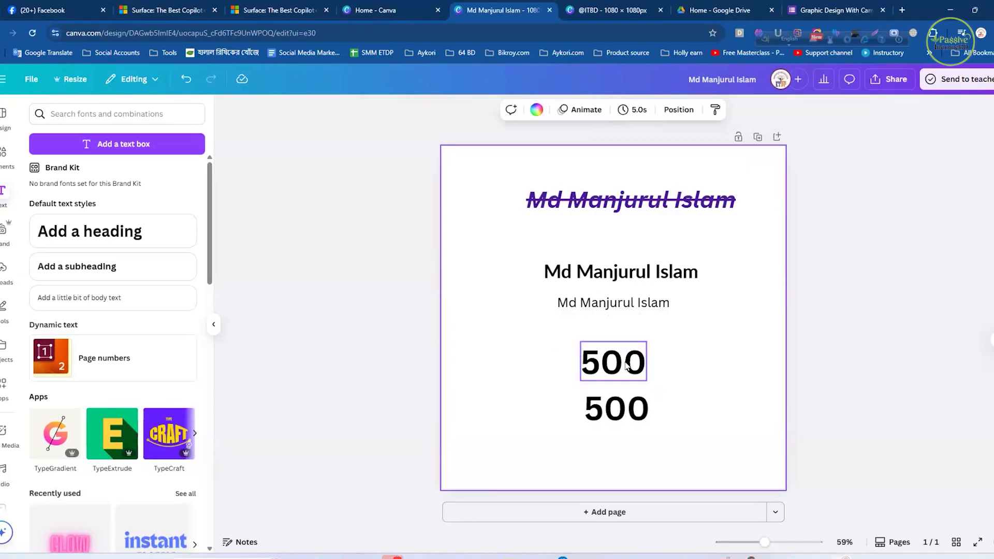
{"action": "left_click", "coordinate": [626, 363]}
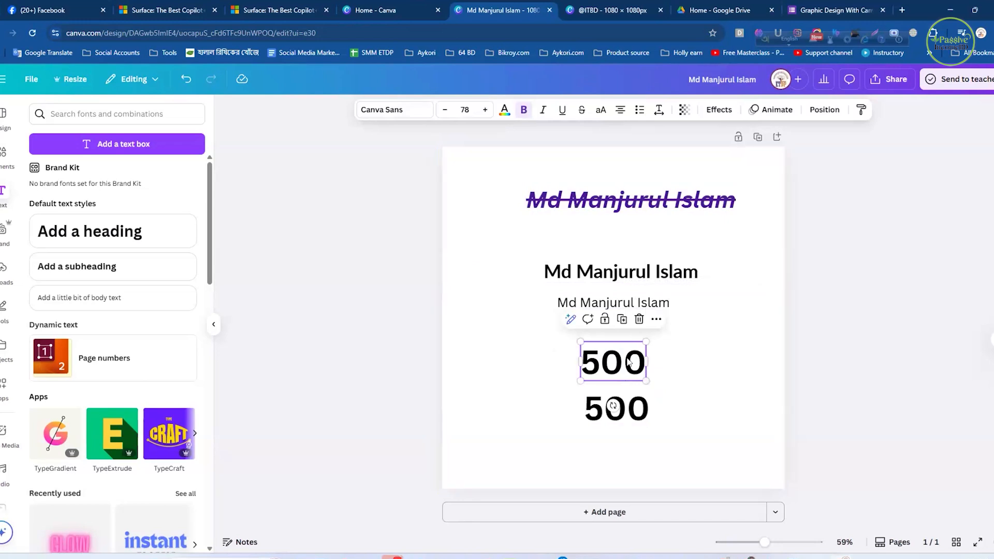
{"action": "left_click", "coordinate": [673, 372]}
{"action": "left_click", "coordinate": [635, 363]}
- Replace the lower 500 text with 450
{"action": "left_click", "coordinate": [634, 418]}
{"action": "double_click", "coordinate": [616, 411]}
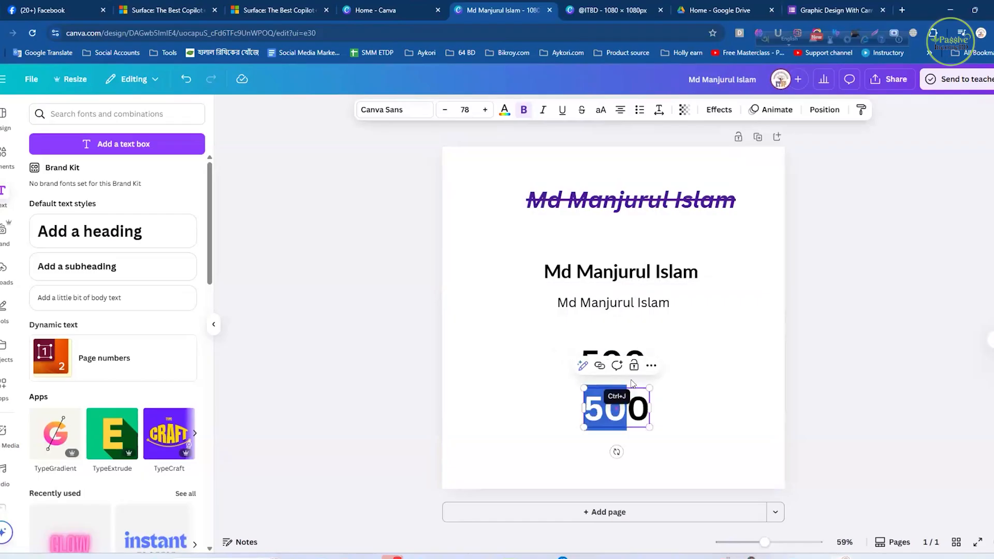
{"action": "left_click", "coordinate": [682, 371]}
{"action": "left_click", "coordinate": [624, 409]}
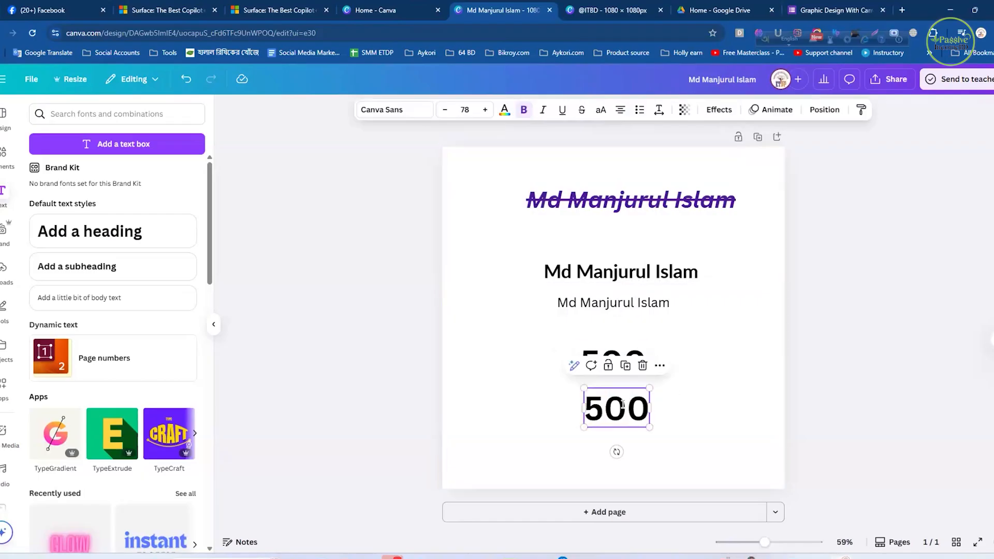
{"action": "double_click", "coordinate": [623, 406]}
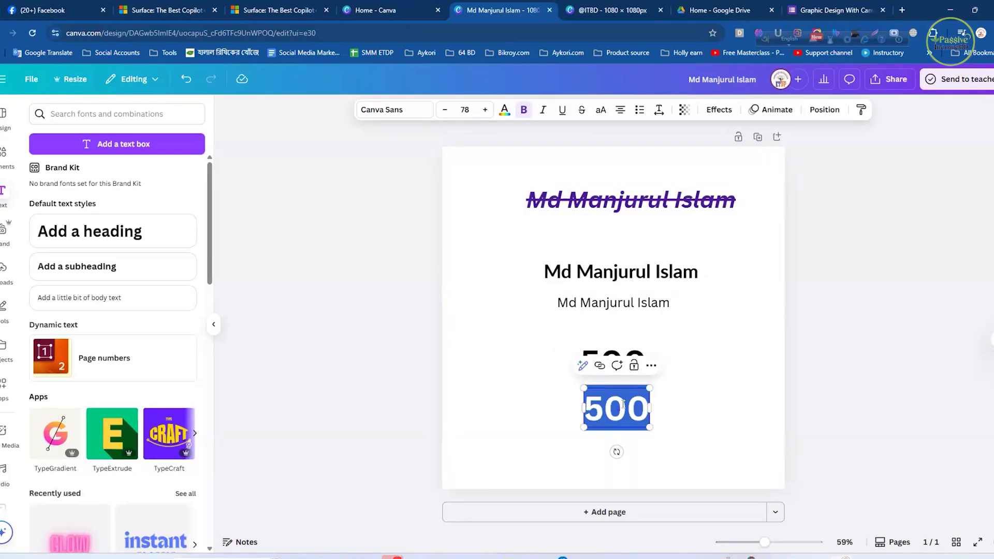
{"action": "type", "text": "450"}
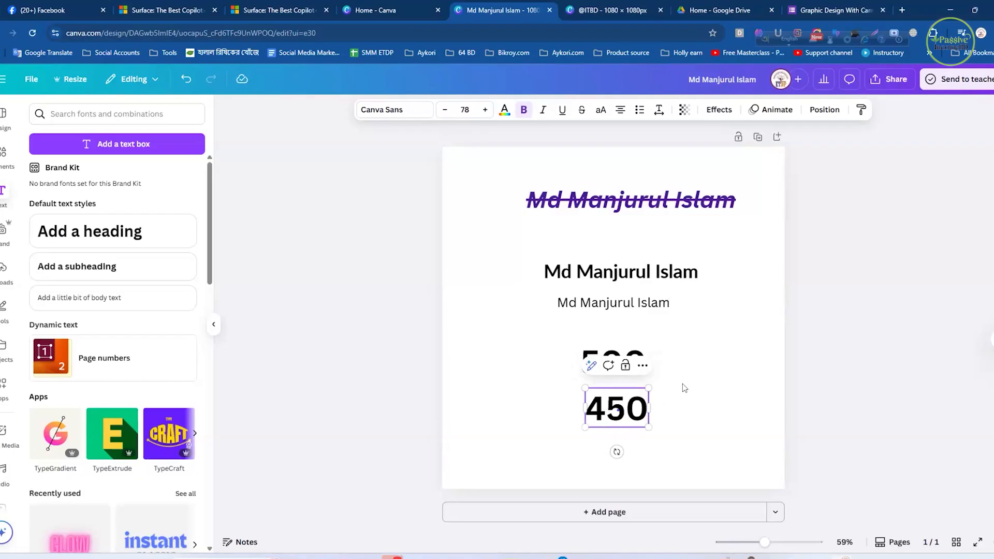
{"action": "left_click", "coordinate": [690, 383]}
- Scale the 450 text down to size 48.2
{"action": "left_click", "coordinate": [646, 403]}
{"action": "mouse_move", "coordinate": [647, 387]}
{"action": "left_mouse_down"}
{"action": "mouse_move", "coordinate": [624, 403]}
{"action": "mouse_move", "coordinate": [647, 383]}
{"action": "left_mouse_up"}
{"action": "left_click", "coordinate": [630, 413]}
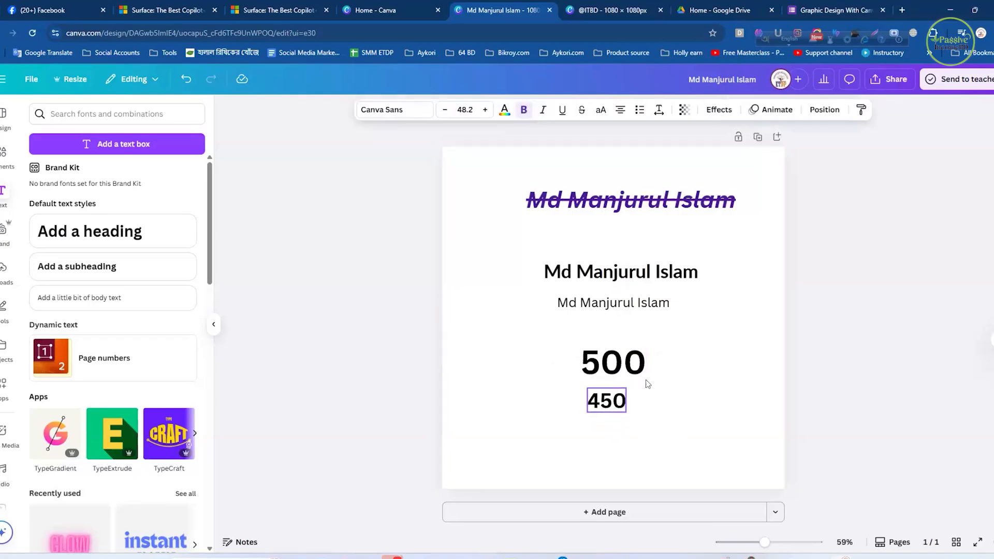
- Strike through the 500 text and move the 450 text up close beneath it
{"action": "left_click", "coordinate": [639, 375]}
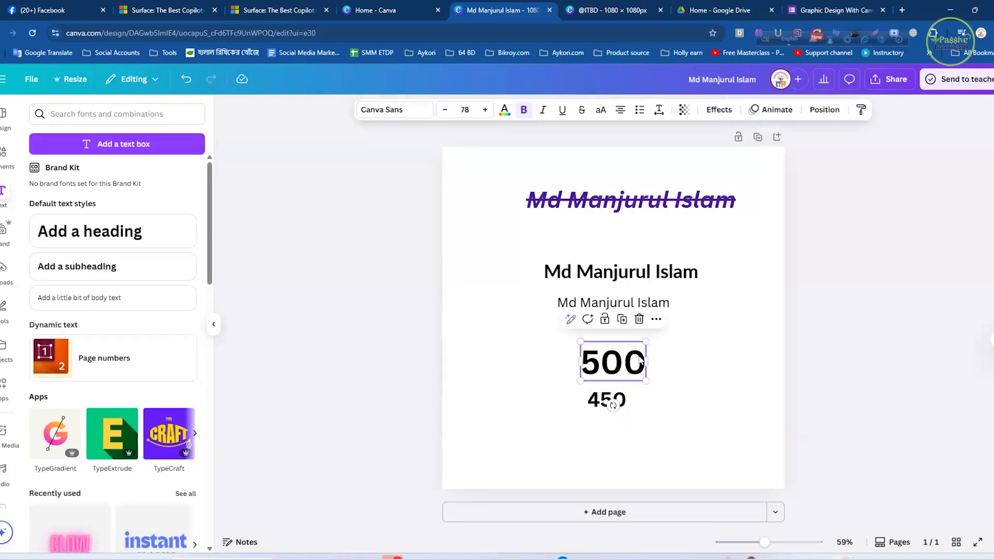
{"action": "left_click", "coordinate": [582, 109]}
{"action": "left_click", "coordinate": [694, 388]}
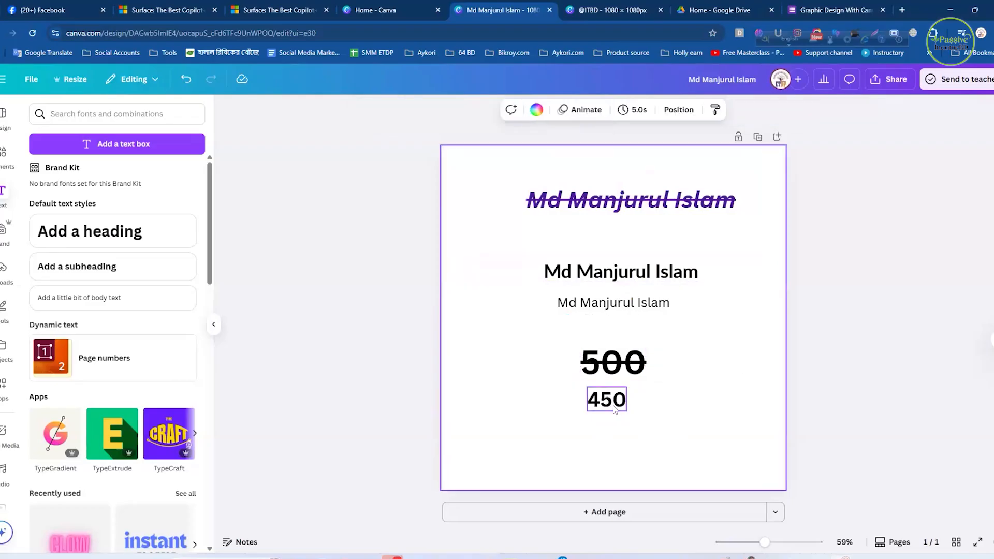
{"action": "left_click_drag", "start_coordinate": [620, 404], "coordinate": [624, 398]}
{"action": "left_click", "coordinate": [770, 416]}
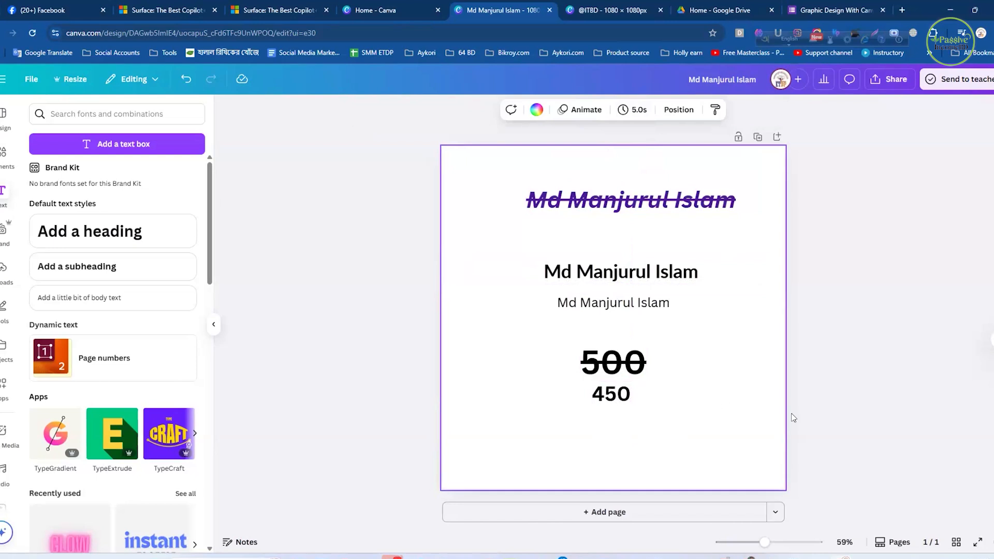
- Switch the bold subheading text to uppercase, then turn uppercase off again
{"action": "left_click", "coordinate": [656, 280]}
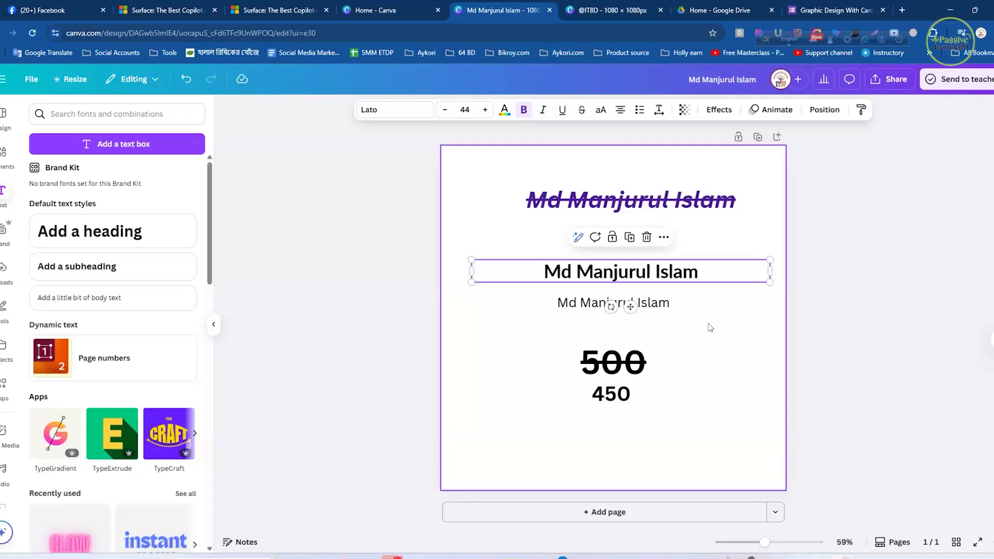
{"action": "left_click", "coordinate": [731, 330]}
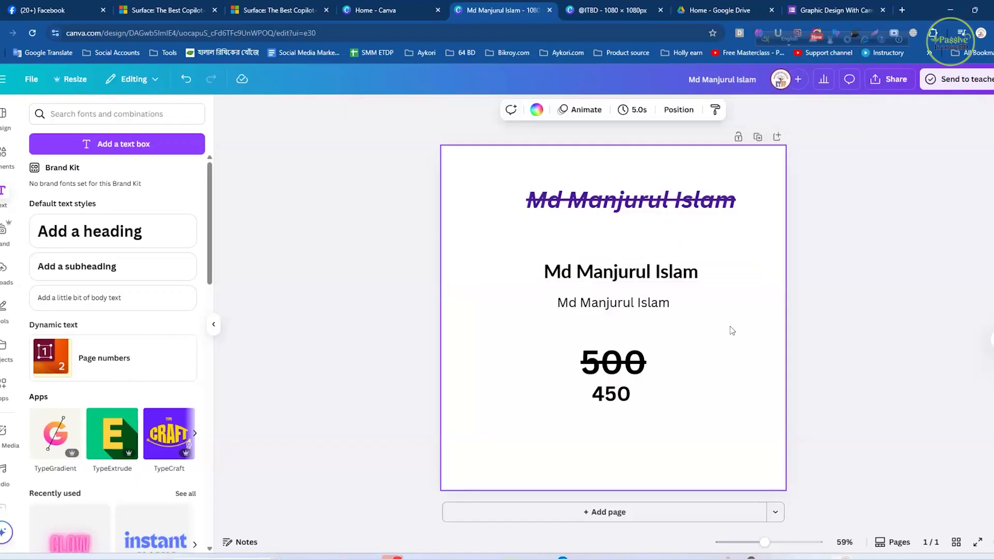
{"action": "left_click", "coordinate": [703, 271]}
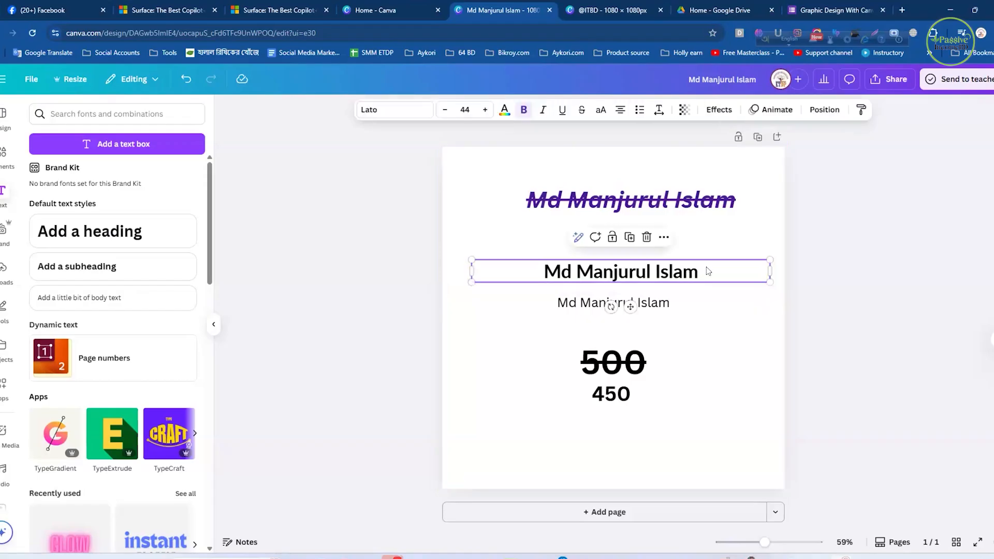
{"action": "left_click", "coordinate": [600, 109]}
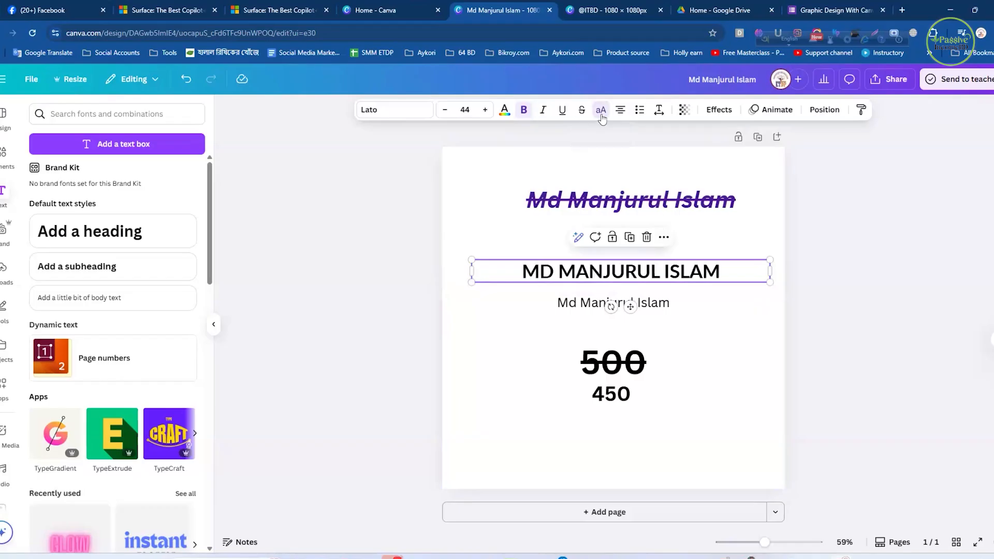
{"action": "left_click", "coordinate": [600, 109]}
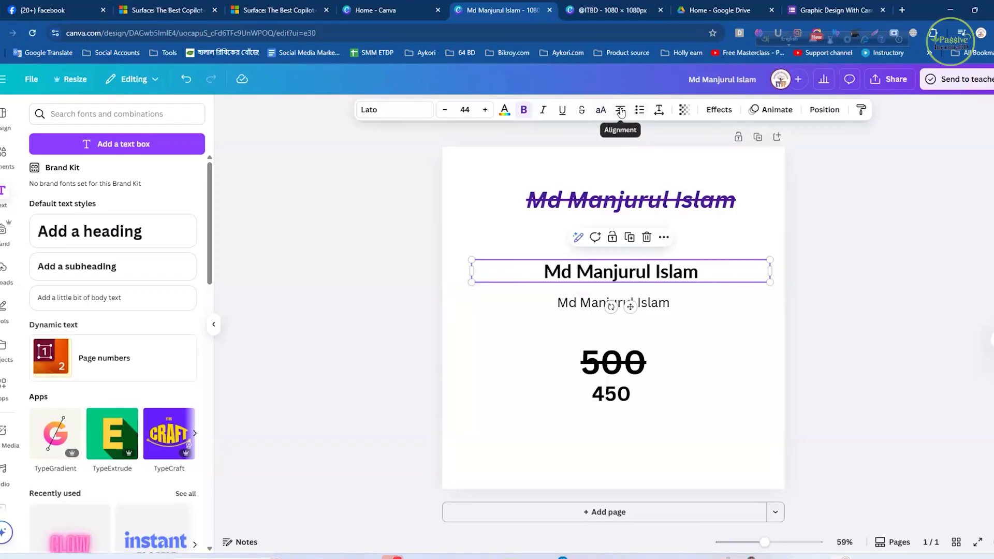
{"action": "left_click", "coordinate": [805, 296]}
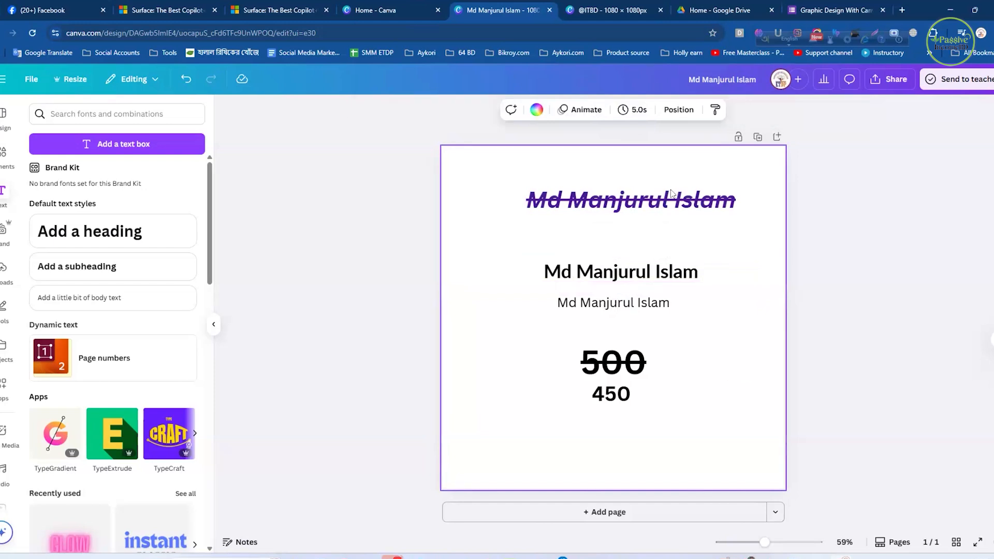
- Stagger the heading, subheading, body text and 500 horizontally so that they no longer line up
{"action": "left_click_drag", "start_coordinate": [623, 203], "coordinate": [620, 225]}
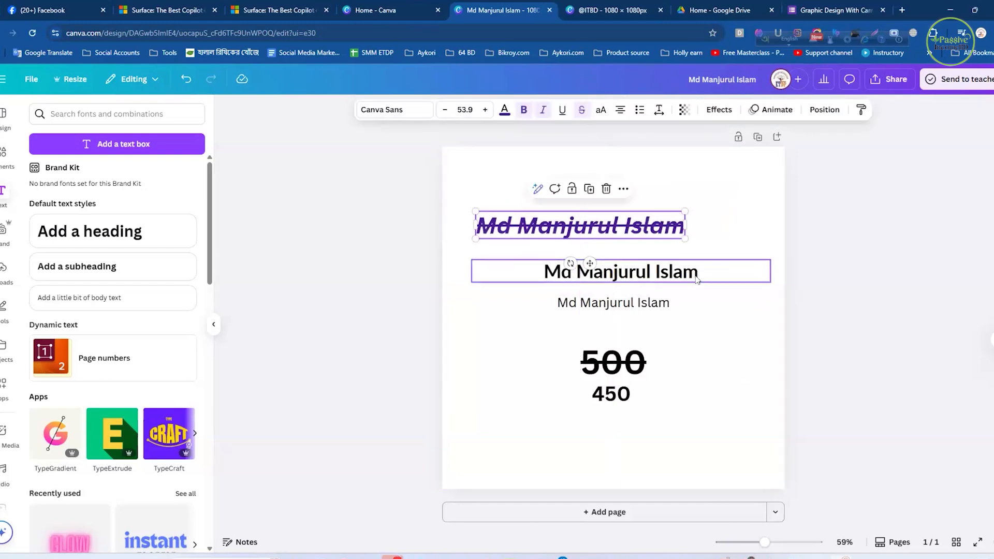
{"action": "left_click_drag", "start_coordinate": [691, 276], "coordinate": [706, 271]}
{"action": "left_click_drag", "start_coordinate": [647, 306], "coordinate": [629, 306]}
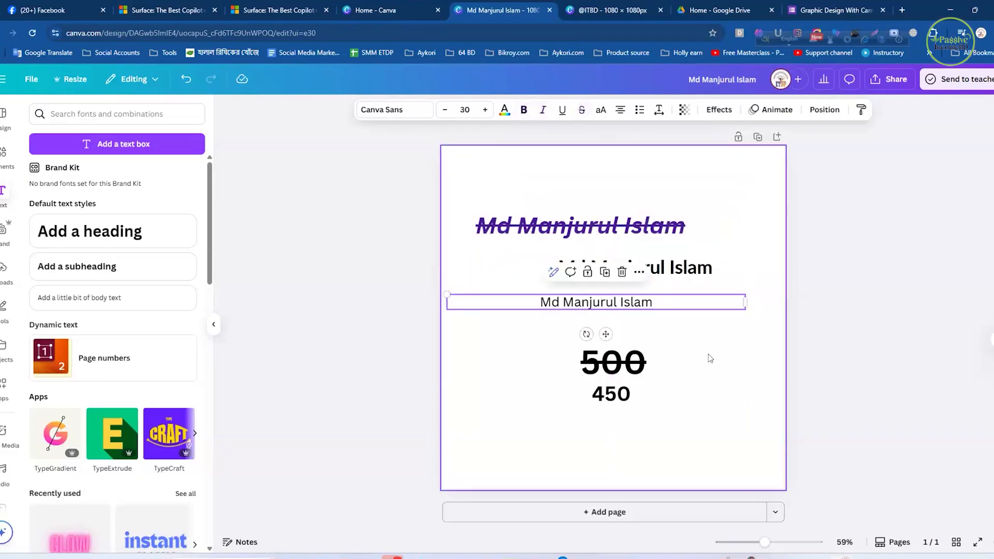
{"action": "left_click", "coordinate": [741, 440]}
{"action": "left_click_drag", "start_coordinate": [629, 365], "coordinate": [675, 358]}
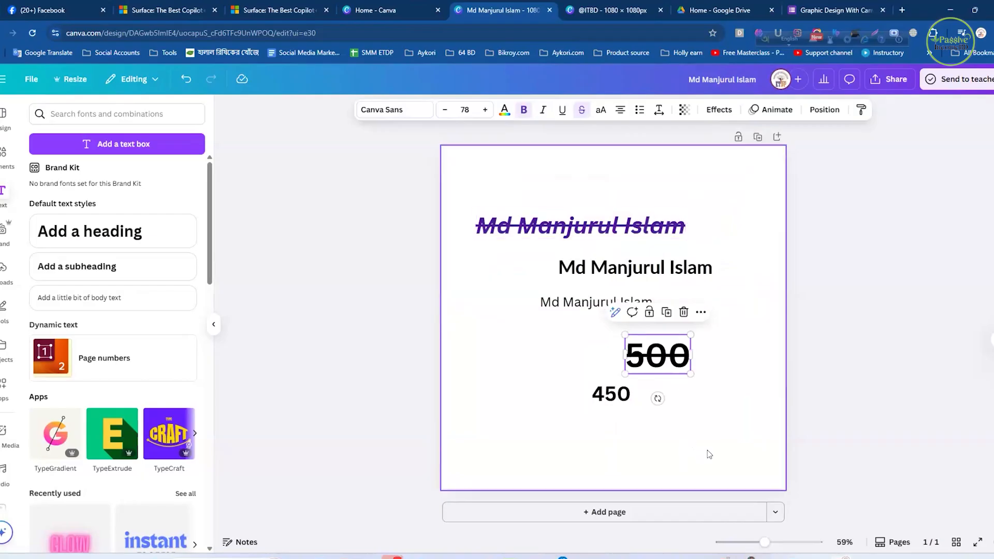
- Try justified and right alignment on all five text lines together, then return them to centred
{"action": "left_click_drag", "start_coordinate": [730, 428], "coordinate": [485, 193]}
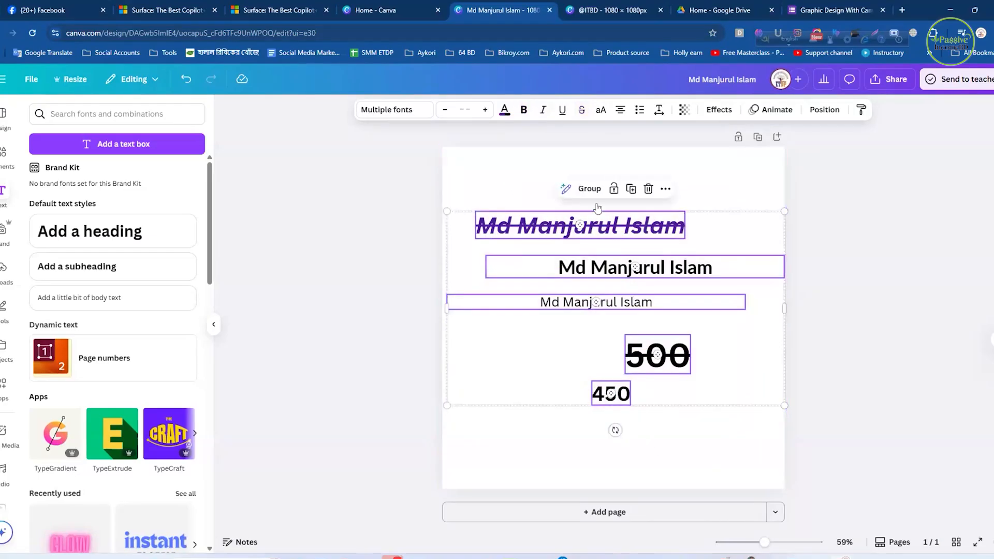
{"action": "left_click", "coordinate": [619, 110]}
{"action": "left_click", "coordinate": [619, 109]}
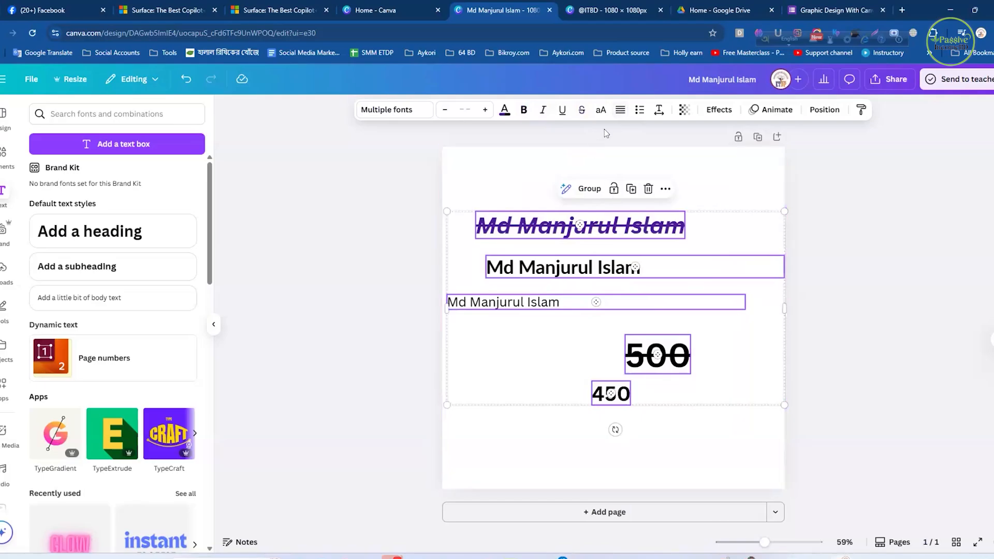
{"action": "left_click", "coordinate": [618, 111]}
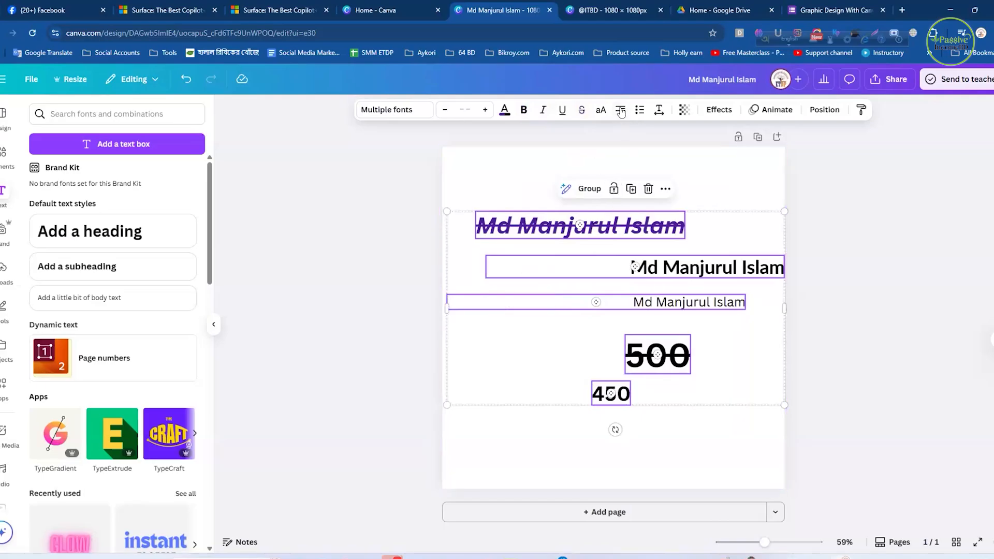
{"action": "left_click", "coordinate": [621, 111]}
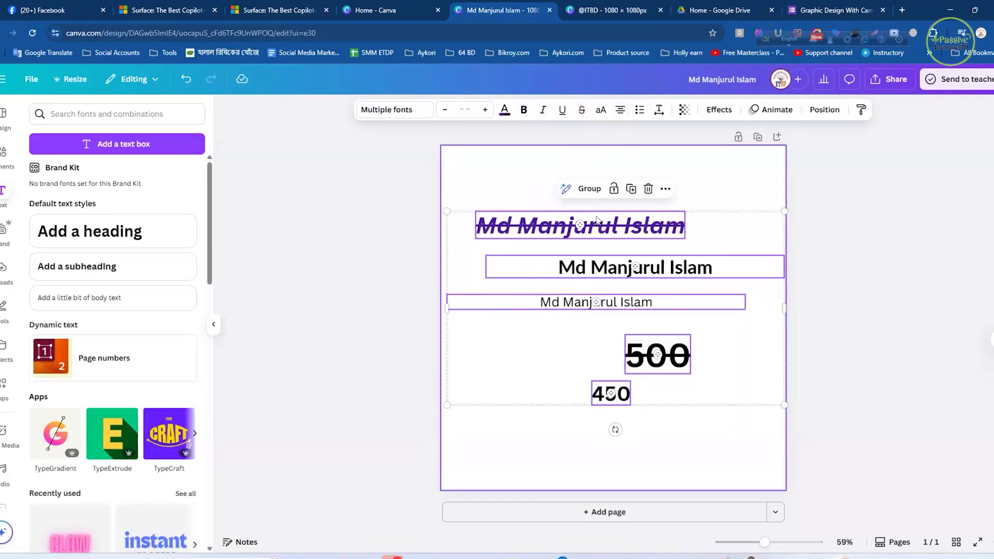
{"action": "left_click", "coordinate": [838, 285]}
- Rearrange the text lines by hand, placing 500 above the purple heading and 450 beside the start of the subheading
{"action": "left_click_drag", "start_coordinate": [598, 304], "coordinate": [628, 305]}
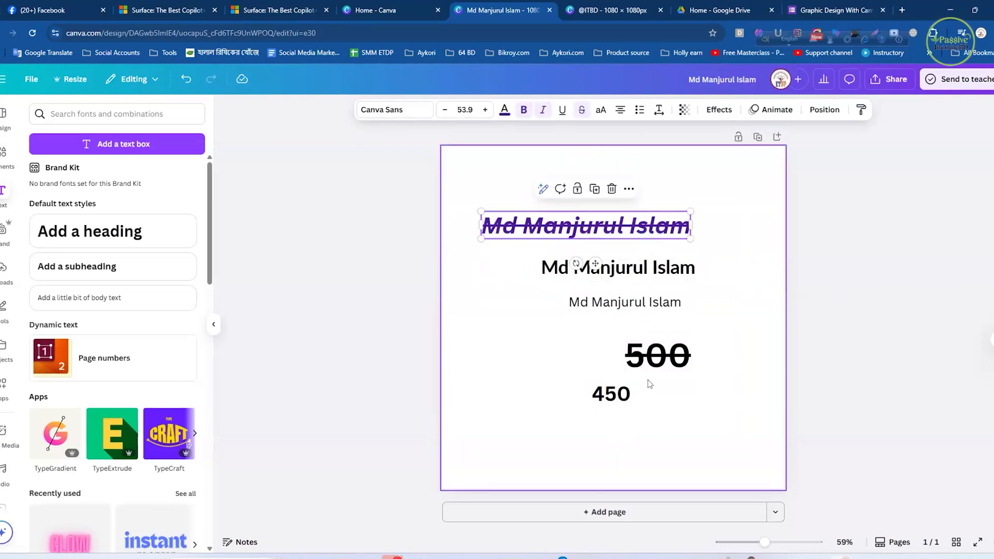
{"action": "left_click_drag", "start_coordinate": [639, 359], "coordinate": [554, 185]}
{"action": "left_click_drag", "start_coordinate": [622, 400], "coordinate": [524, 291]}
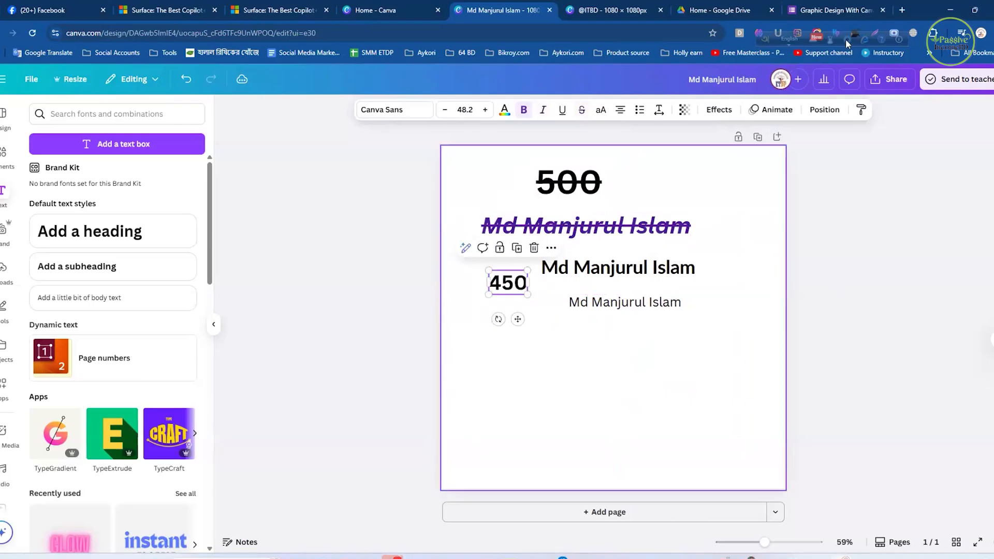
{"action": "left_click", "coordinate": [654, 379]}
- Search Google in a new browser tab for "loren ipsum"
{"action": "left_click", "coordinate": [901, 10]}
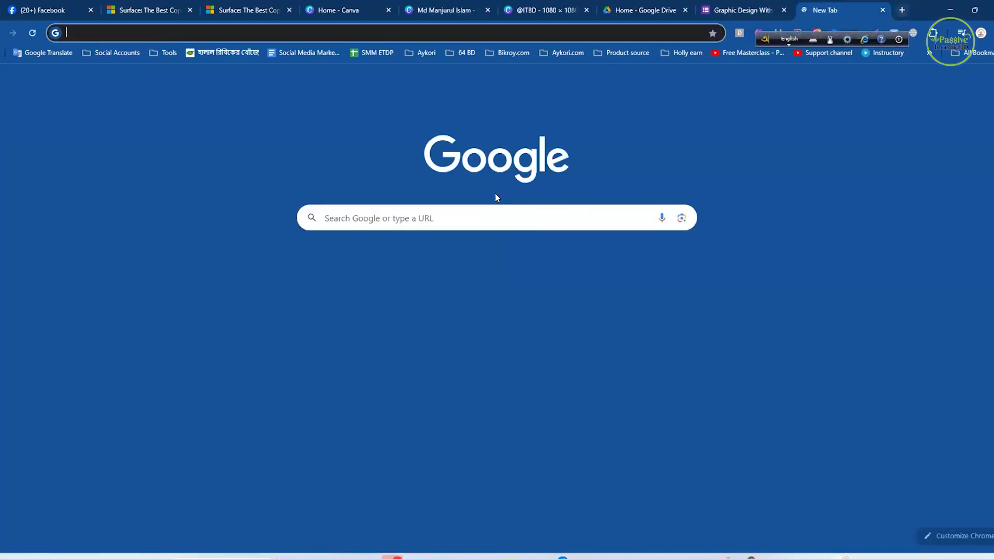
{"action": "left_click", "coordinate": [559, 216]}
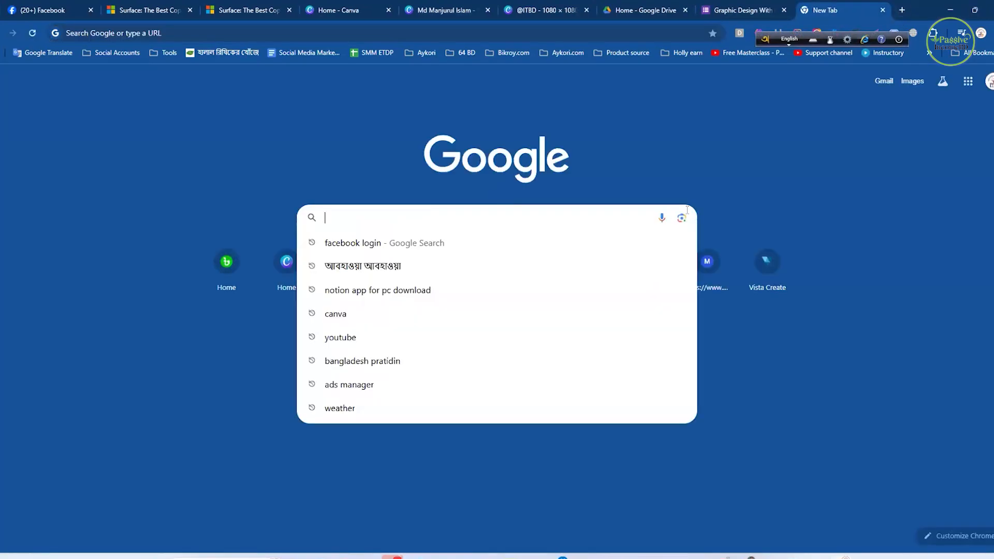
{"action": "type", "text": "l"}
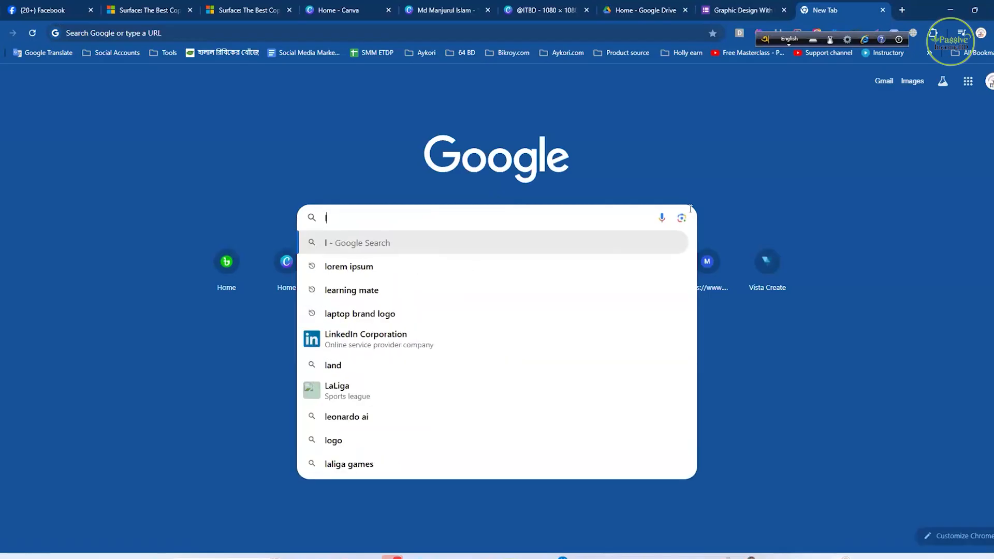
{"action": "type", "text": "oren"}
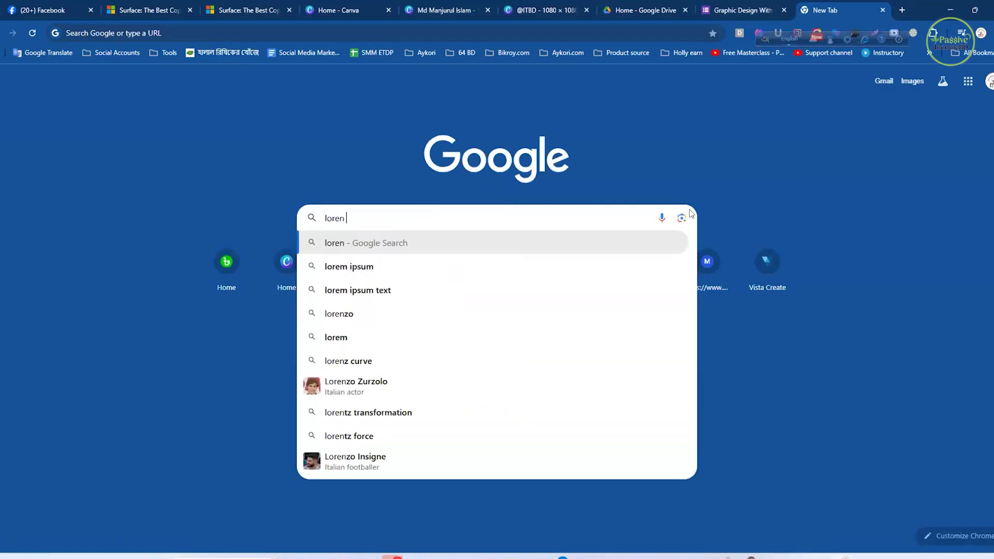
{"action": "type", "text": " ipsum"}
{"action": "key", "text": "Return"}
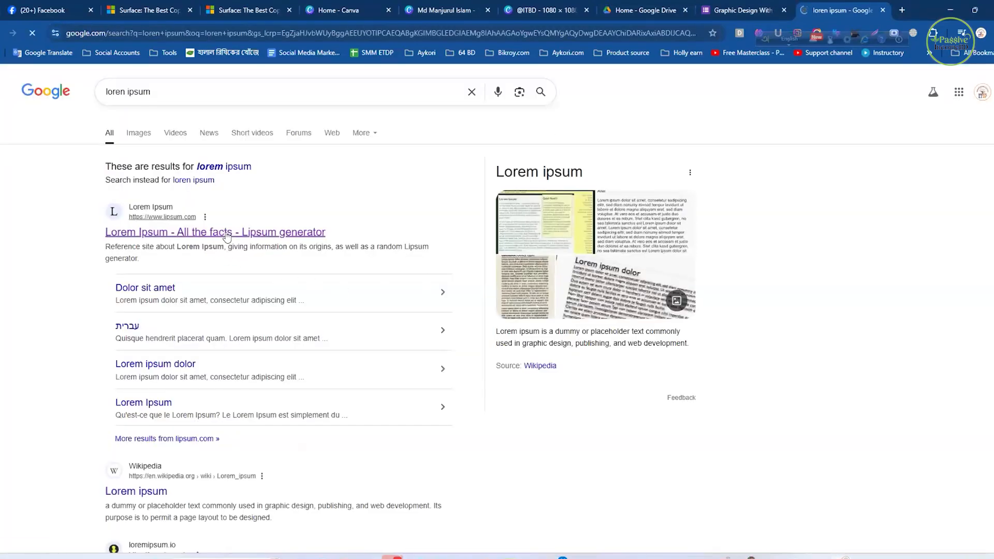
- Open the Lipsum site, copy the passage from "It is a long established fact" to "readable English", and return to the Canva text design
{"action": "left_click", "coordinate": [226, 237]}
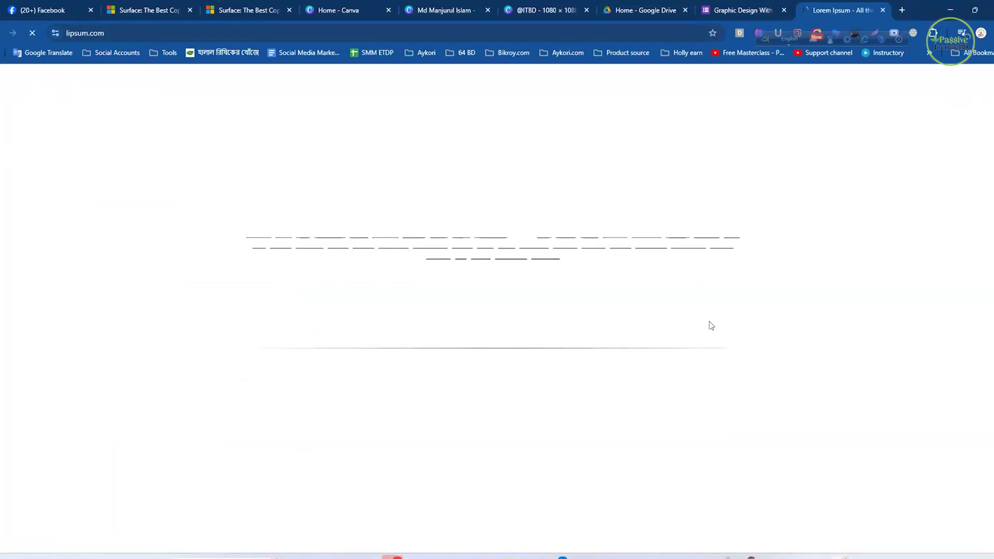
{"action": "scroll", "coordinate": [518, 341], "scroll_direction": "down", "scroll_amount": 4}
{"action": "scroll", "coordinate": [503, 316], "scroll_direction": "up", "scroll_amount": 1}
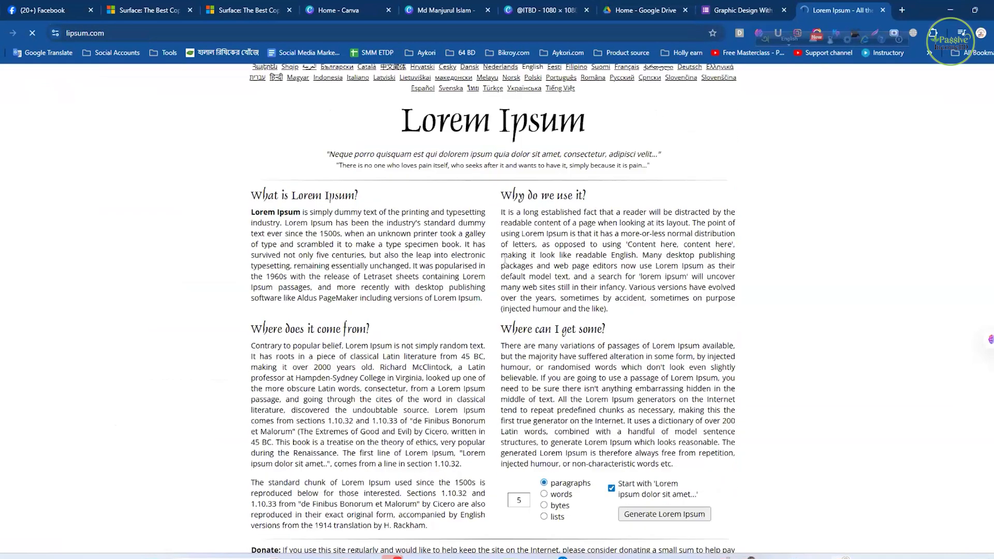
{"action": "left_click_drag", "start_coordinate": [501, 219], "coordinate": [636, 262]}
{"action": "key", "text": "ctrl+c"}
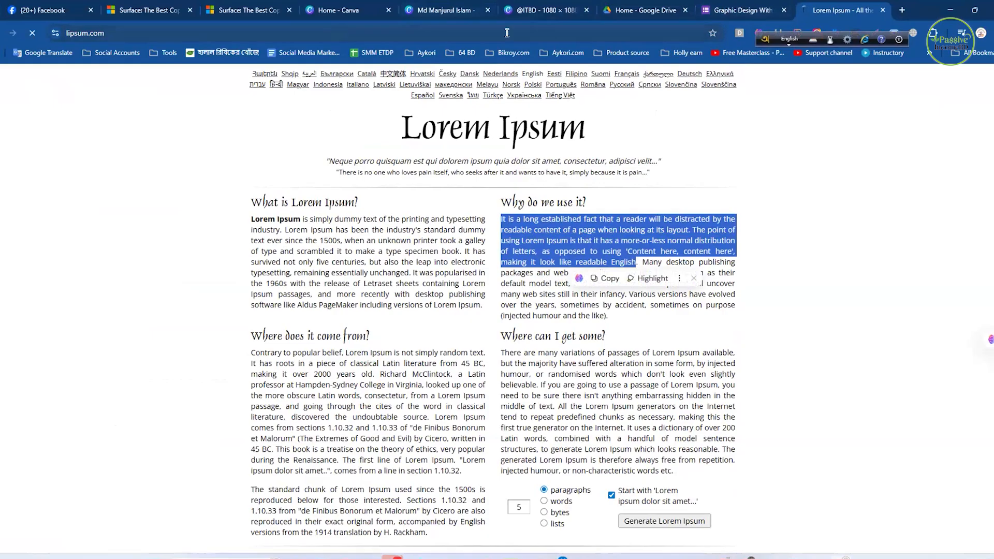
{"action": "left_click", "coordinate": [536, 7]}
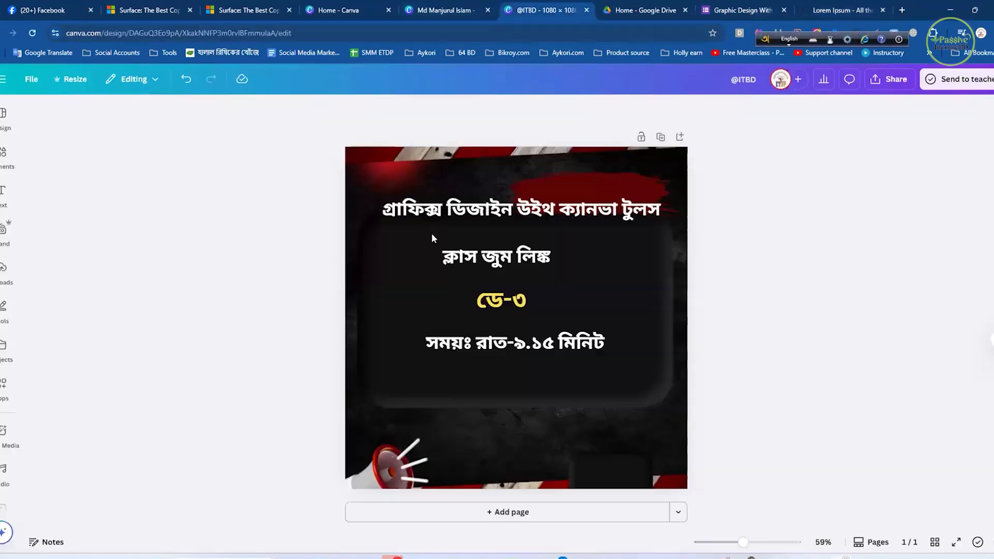
{"action": "left_click", "coordinate": [640, 9]}
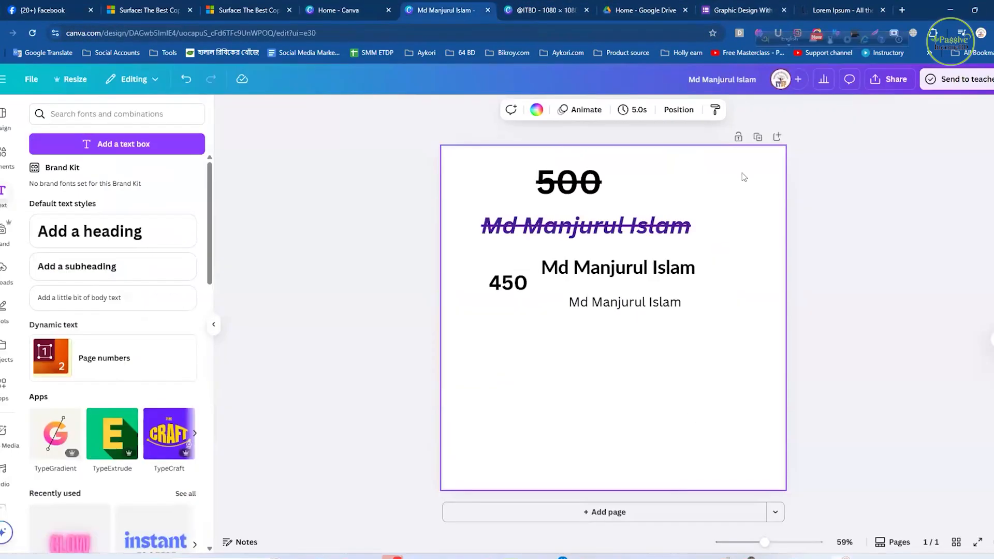
- Duplicate the page with the text lines and delete the duplicate
{"action": "left_click", "coordinate": [758, 137]}
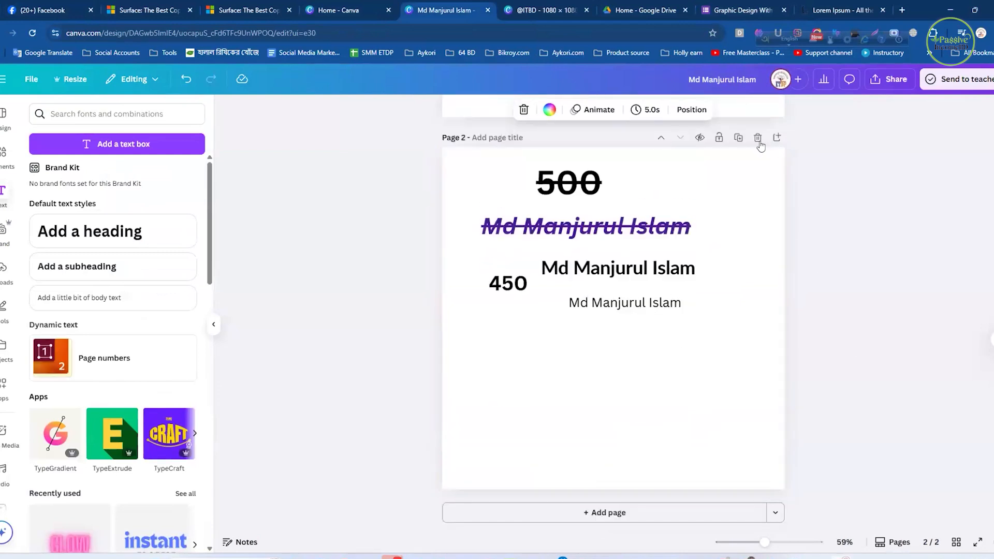
{"action": "left_click", "coordinate": [757, 138]}
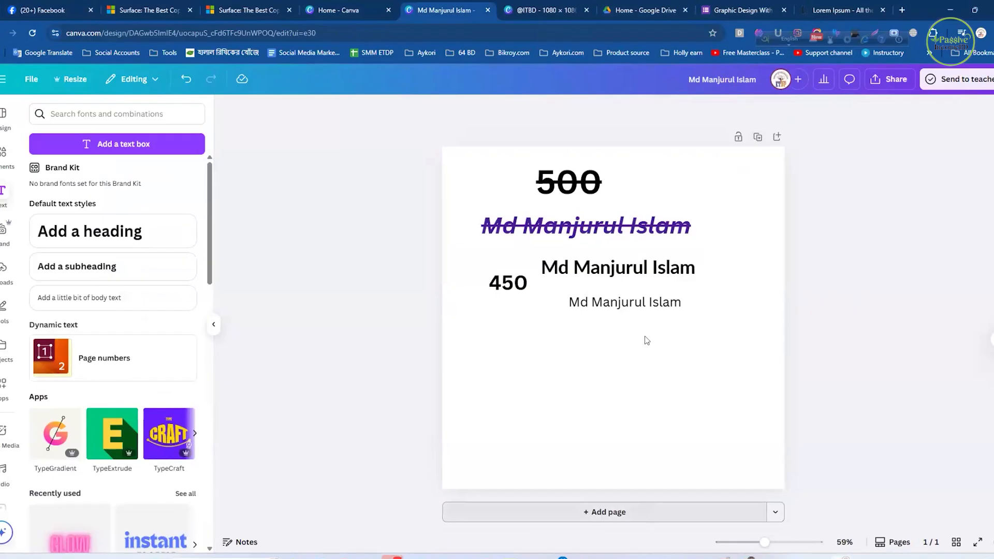
- Paste the copied passage onto a new blank second page and reduce its font size to 22.9
{"action": "key", "text": "ctrl+Return"}
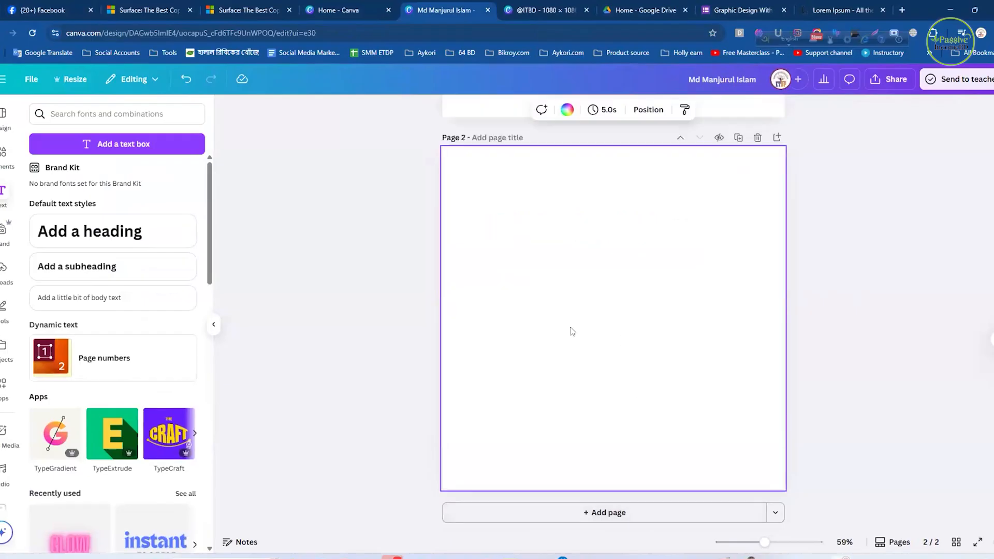
{"action": "key", "text": "ctrl+v"}
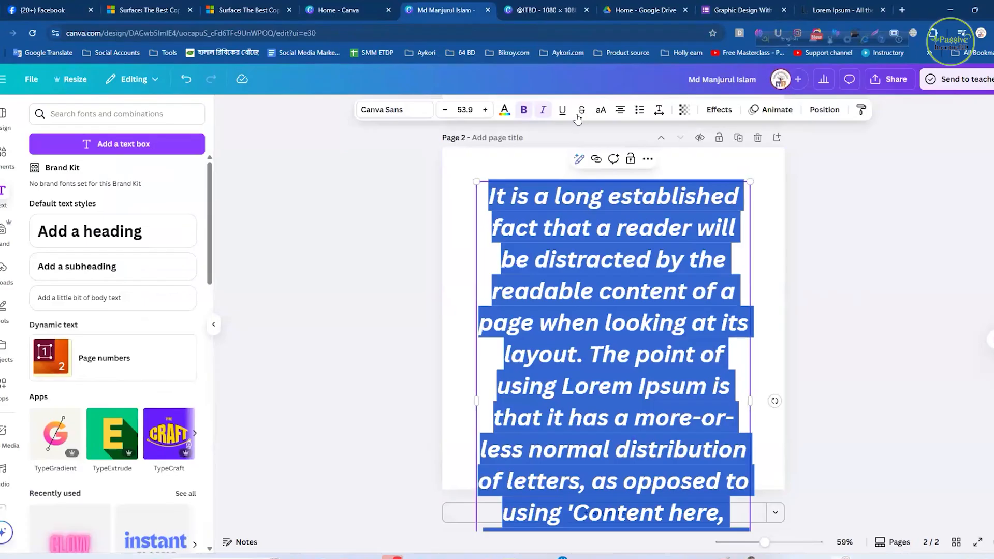
{"action": "left_click", "coordinate": [448, 114]}
{"action": "left_click", "coordinate": [448, 114]}
{"action": "left_click", "coordinate": [448, 114]}
{"action": "left_click", "coordinate": [448, 114]}
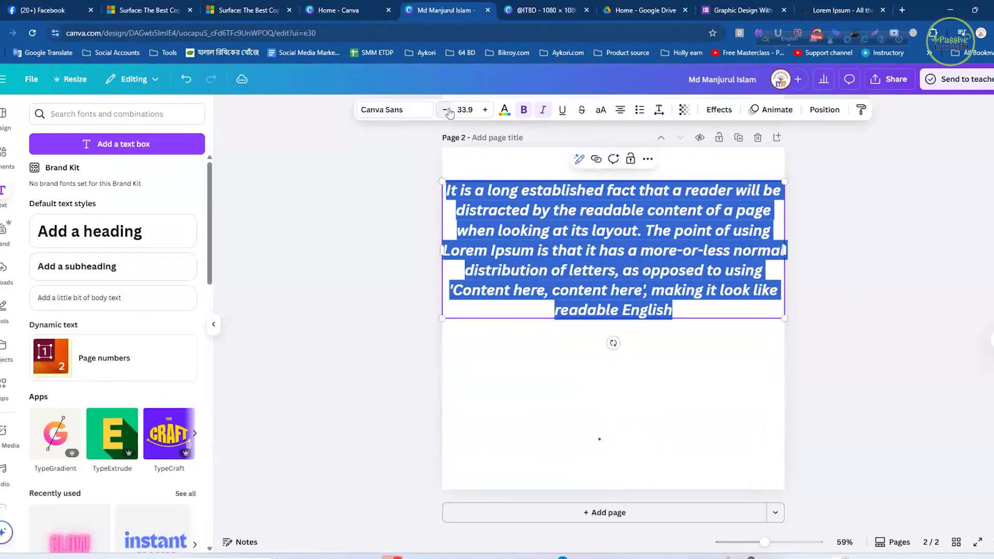
{"action": "left_click", "coordinate": [448, 114]}
{"action": "left_click", "coordinate": [447, 114]}
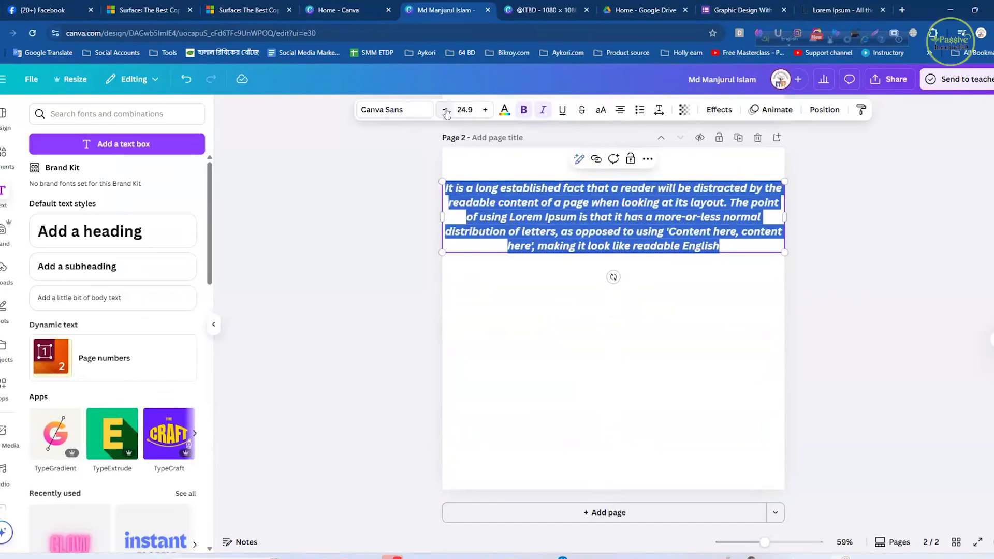
{"action": "left_click", "coordinate": [447, 114]}
{"action": "left_click", "coordinate": [447, 114]}
- Move the pasted paragraph down to the middle of page 2
{"action": "left_click", "coordinate": [621, 249]}
{"action": "left_click_drag", "start_coordinate": [618, 237], "coordinate": [638, 290]}
{"action": "left_click_drag", "start_coordinate": [733, 281], "coordinate": [712, 283]}
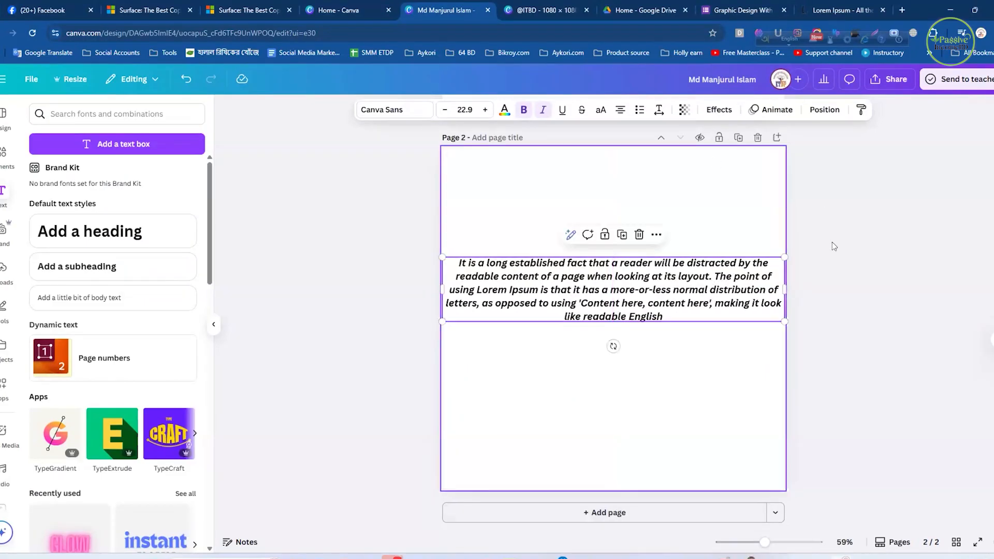
- Try justified and right alignment on the paragraph, and return it to centred
{"action": "left_click", "coordinate": [620, 111]}
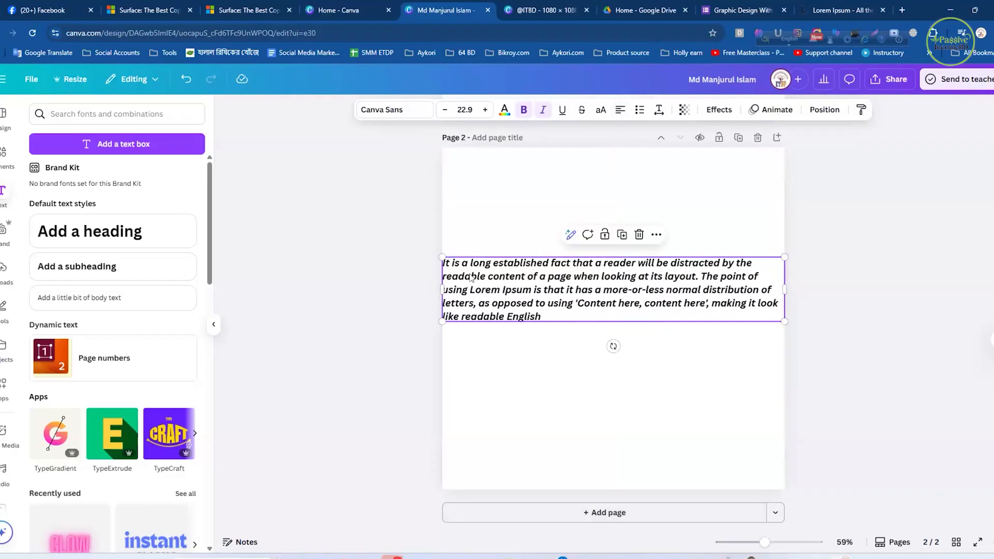
{"action": "left_click", "coordinate": [622, 111]}
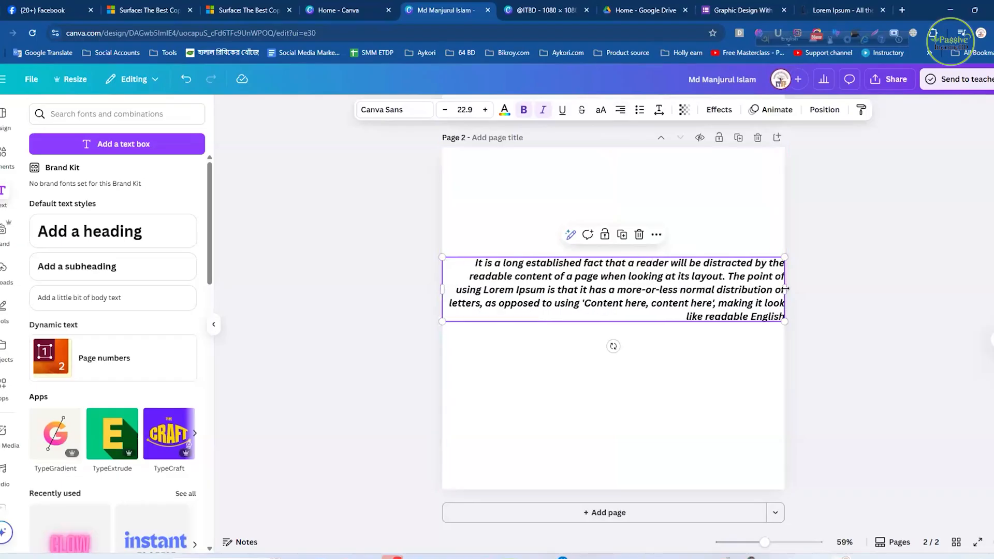
{"action": "left_click", "coordinate": [621, 111]}
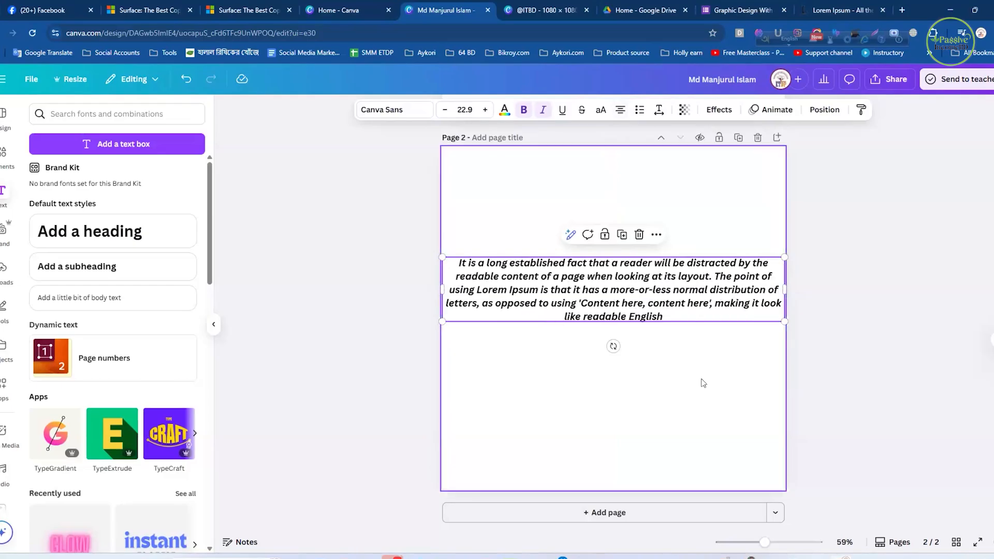
- Scale the paragraph down from its corners to font size 18.3, leaving a margin on both sides of the page
{"action": "left_click", "coordinate": [663, 415]}
{"action": "left_click", "coordinate": [684, 304]}
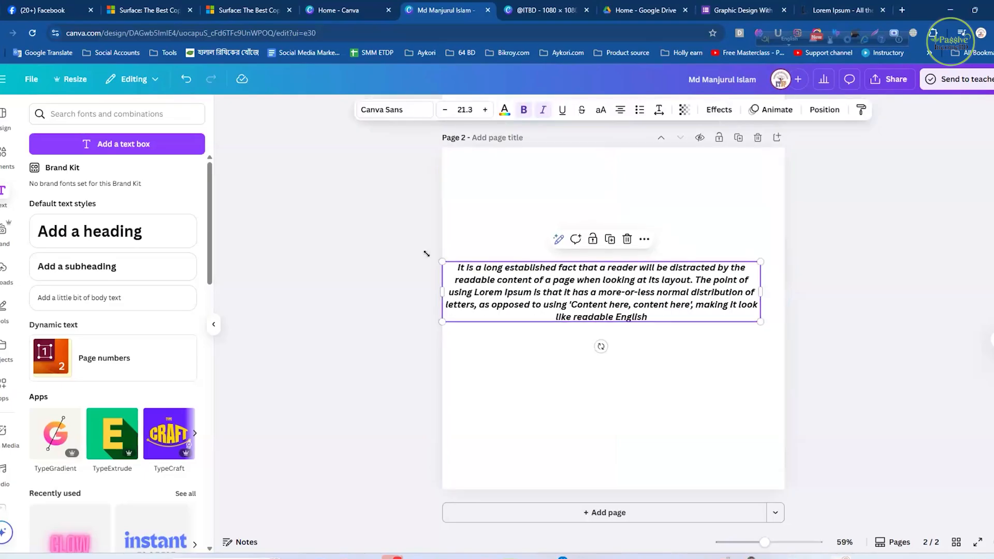
{"action": "left_click_drag", "start_coordinate": [443, 263], "coordinate": [475, 268]}
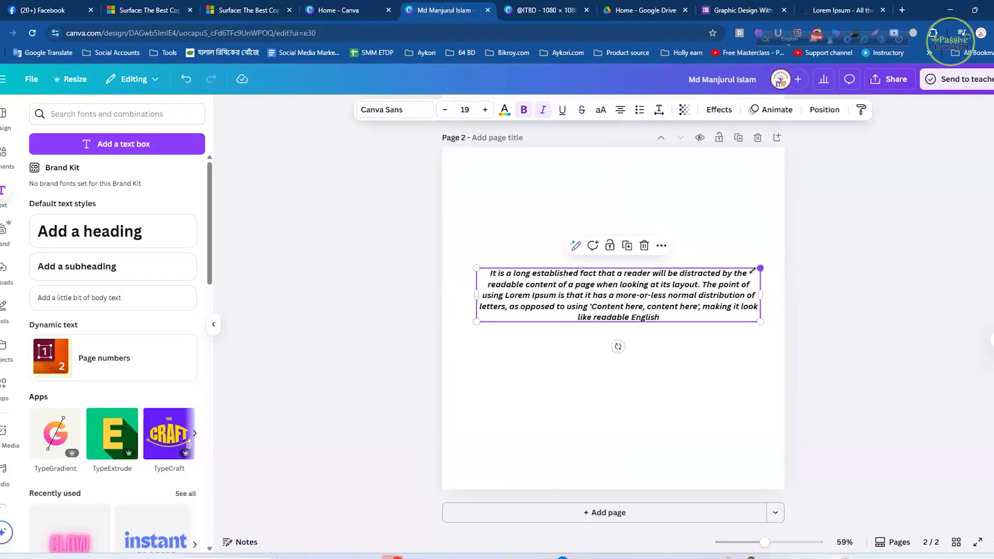
{"action": "left_click_drag", "start_coordinate": [760, 268], "coordinate": [750, 269]}
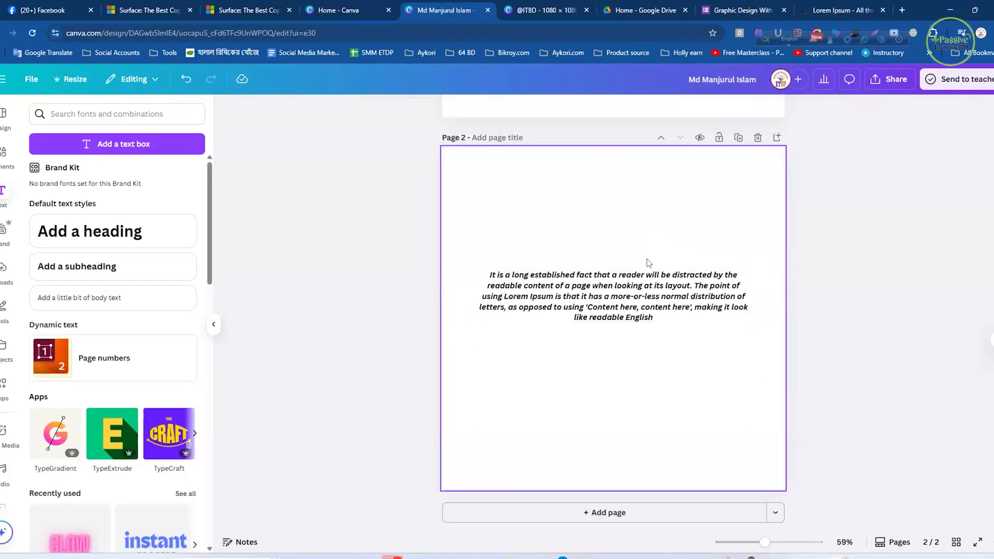
{"action": "left_click", "coordinate": [913, 147]}
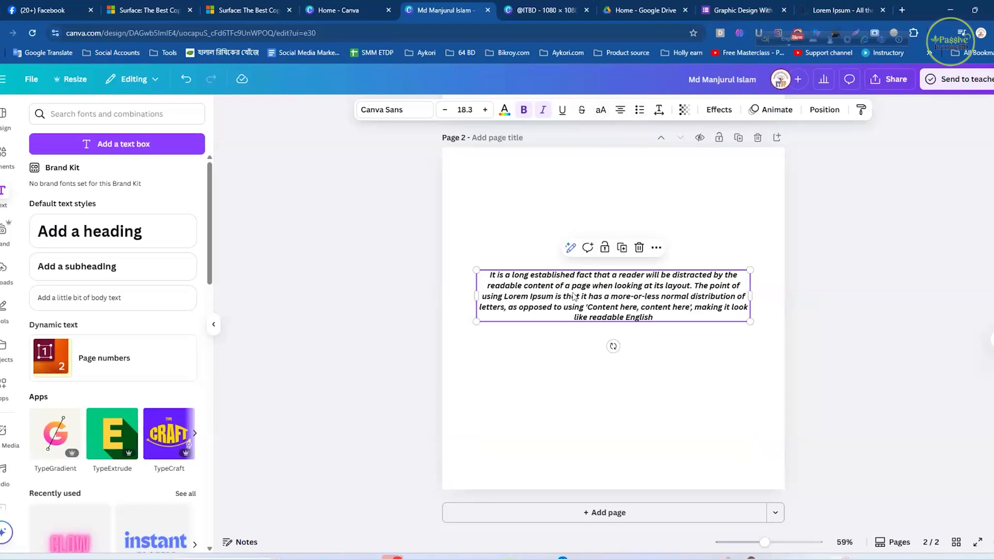
- Split the paragraph into five lines with breaks after "distracted by", "layout.", "more-or-less normal" and "content here',"
{"action": "double_click", "coordinate": [700, 289]}
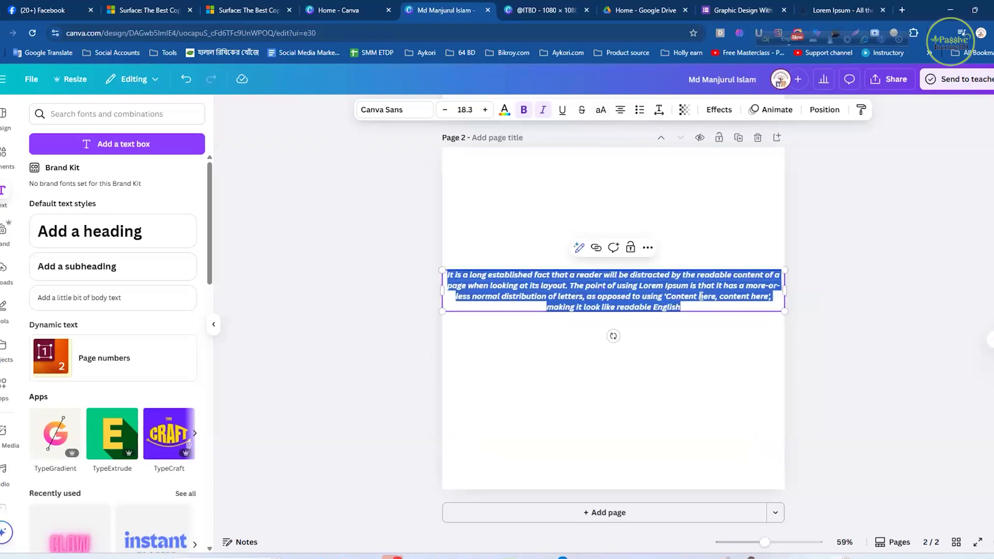
{"action": "left_click", "coordinate": [566, 286]}
{"action": "key", "text": "Return"}
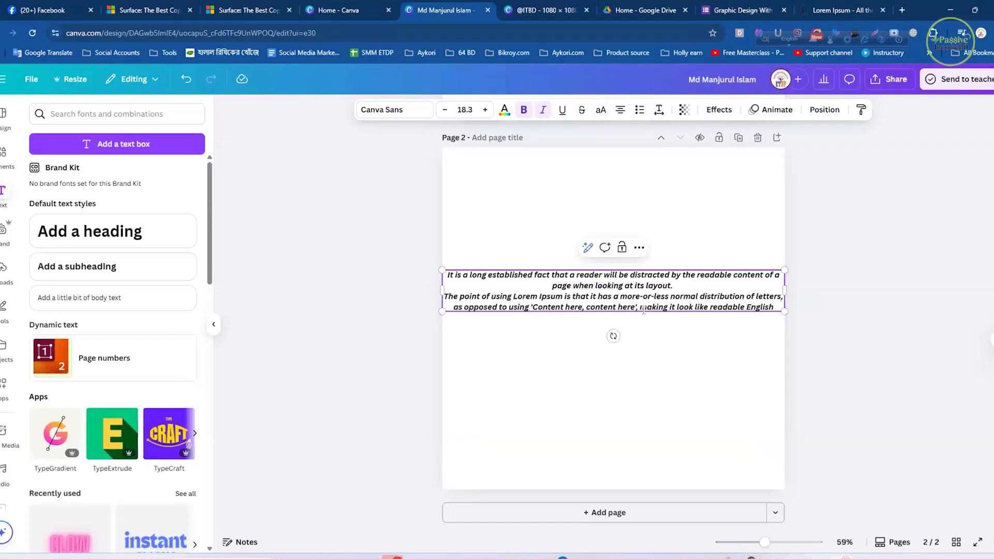
{"action": "key", "text": "Return"}
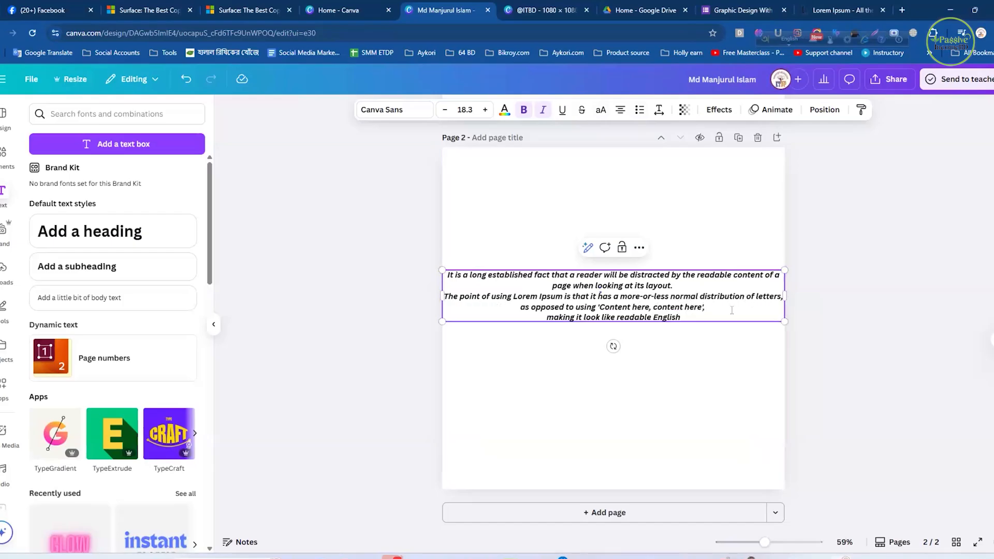
{"action": "key", "text": "Return"}
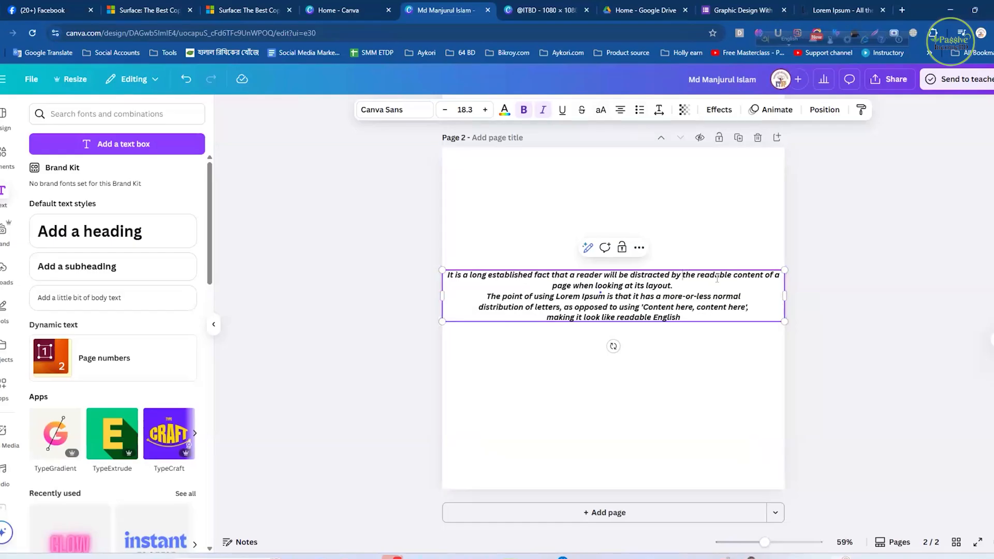
{"action": "left_click", "coordinate": [684, 276]}
{"action": "key", "text": "Return"}
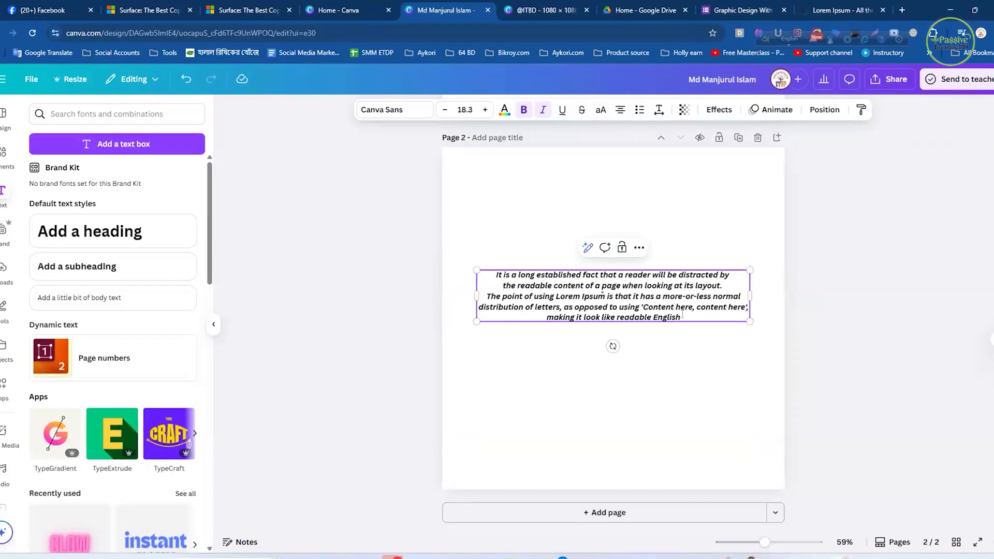
- Format all five lines as a bulleted list, and change it to a numbered list
{"action": "left_click_drag", "start_coordinate": [682, 317], "coordinate": [491, 274]}
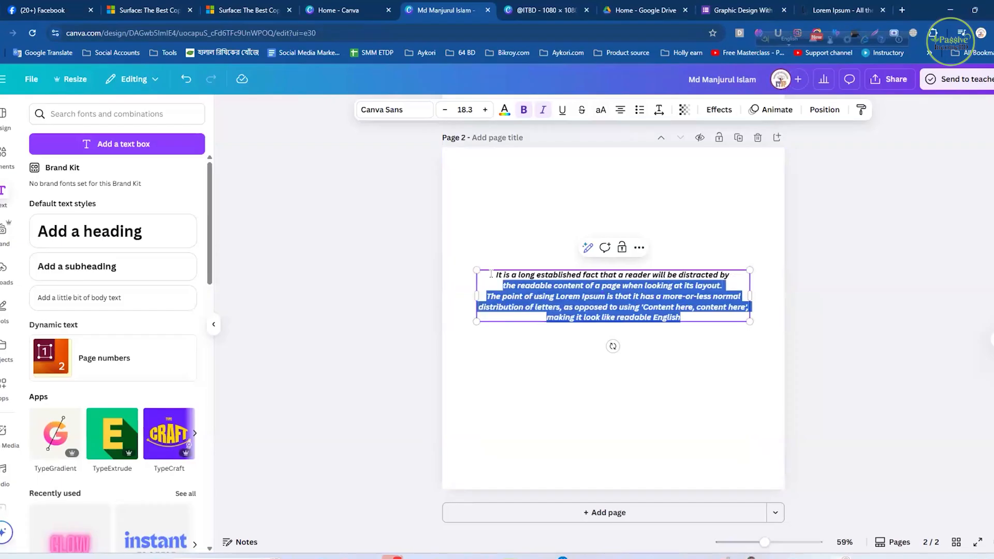
{"action": "left_click_drag", "start_coordinate": [553, 279], "coordinate": [496, 274]}
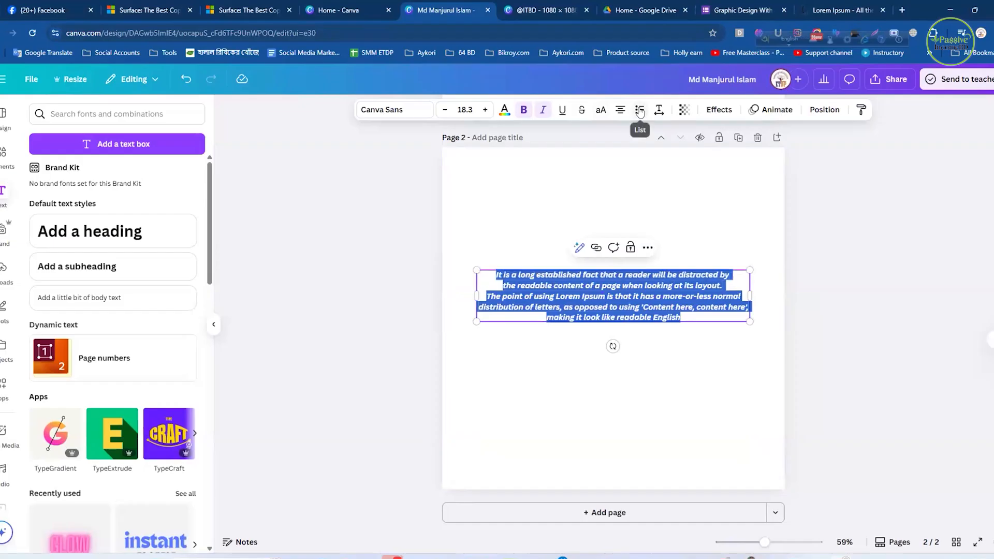
{"action": "left_click", "coordinate": [639, 111]}
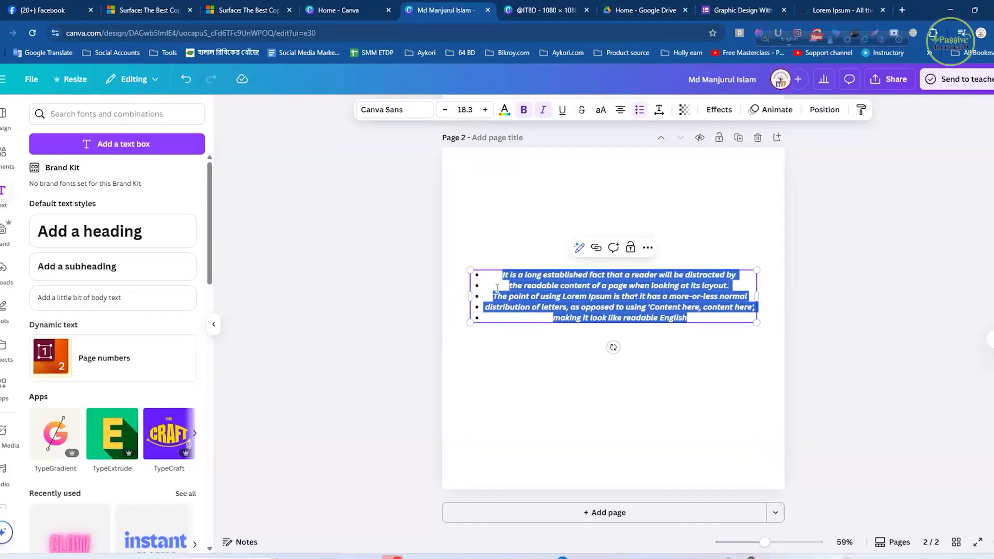
{"action": "left_click", "coordinate": [639, 111]}
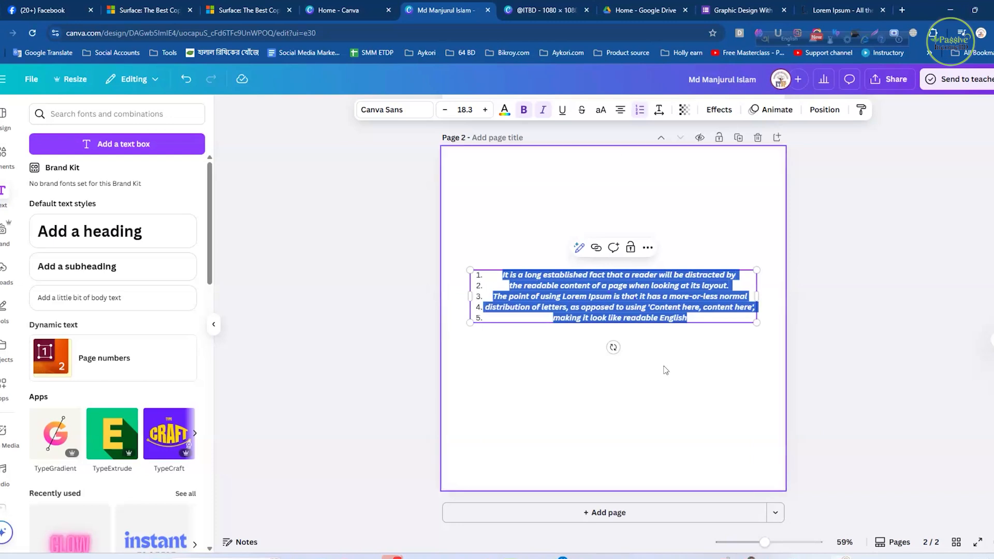
- Enlarge the numbered list to font size 21, about 1,040 px wide, and left-align its lines
{"action": "left_click", "coordinate": [672, 295]}
{"action": "left_click_drag", "start_coordinate": [755, 272], "coordinate": [778, 255]}
{"action": "left_click_drag", "start_coordinate": [470, 321], "coordinate": [450, 336]}
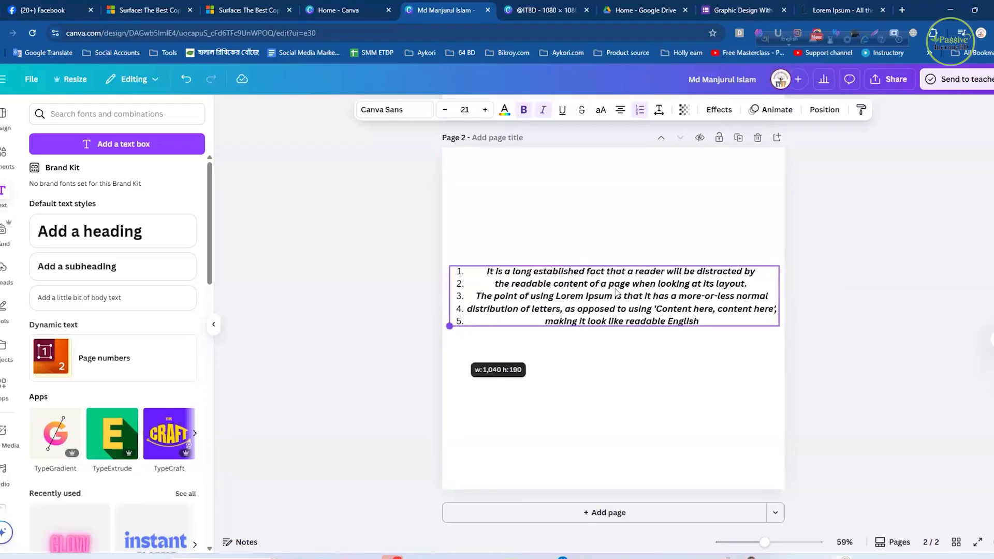
{"action": "key", "text": "ctrl+shift+l"}
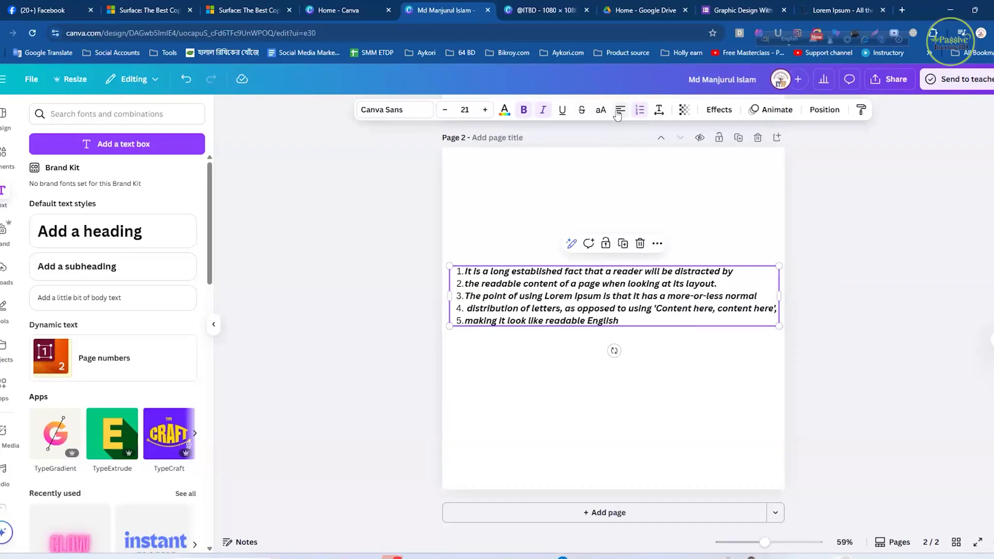
{"action": "left_click", "coordinate": [673, 351]}
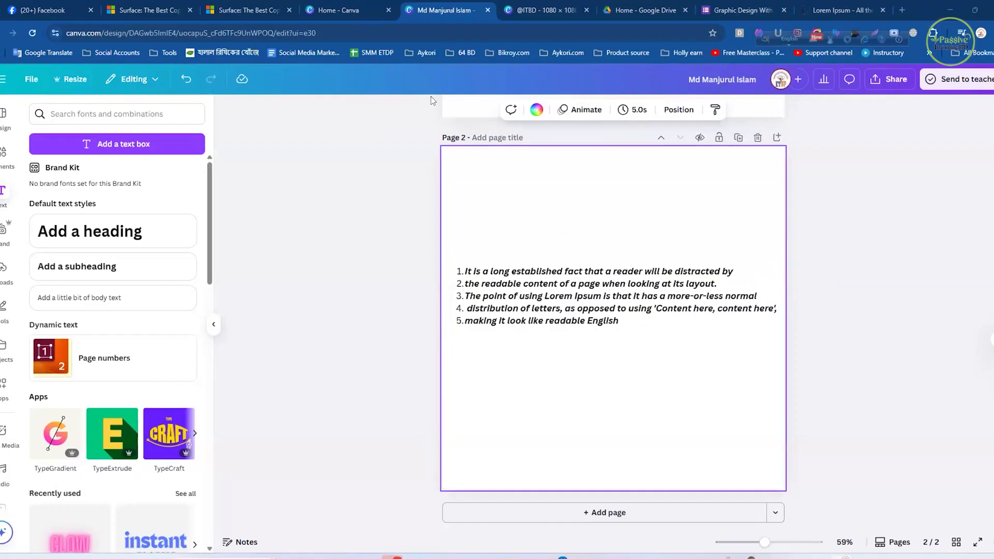
- Narrow the numbered list's box so its lines wrap, and enlarge the list to font size 31 across the page's width
{"action": "left_click", "coordinate": [701, 316]}
{"action": "left_click_drag", "start_coordinate": [779, 297], "coordinate": [683, 320]}
{"action": "left_click", "coordinate": [716, 283]}
{"action": "left_click_drag", "start_coordinate": [655, 296], "coordinate": [616, 187]}
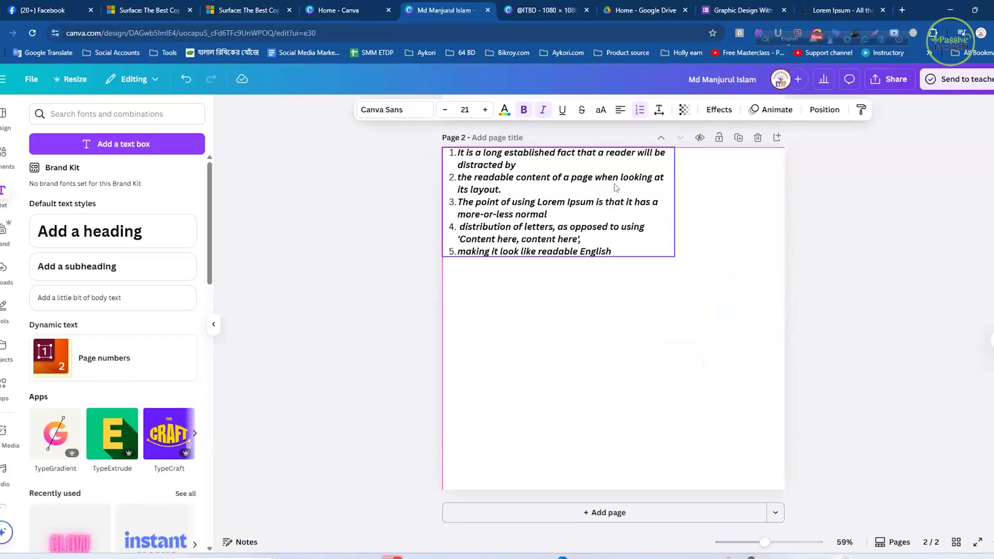
{"action": "left_click_drag", "start_coordinate": [674, 257], "coordinate": [650, 337]}
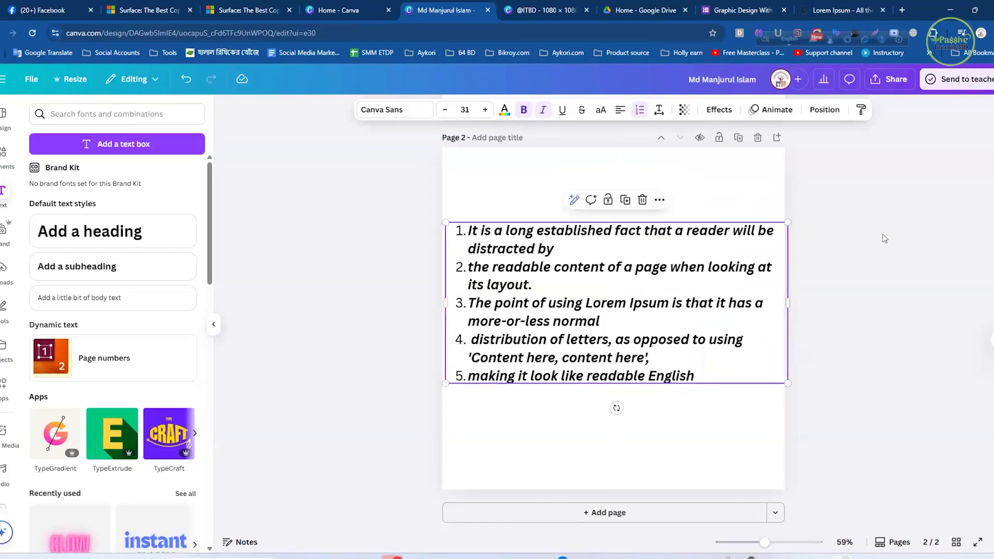
{"action": "left_click", "coordinate": [674, 151]}
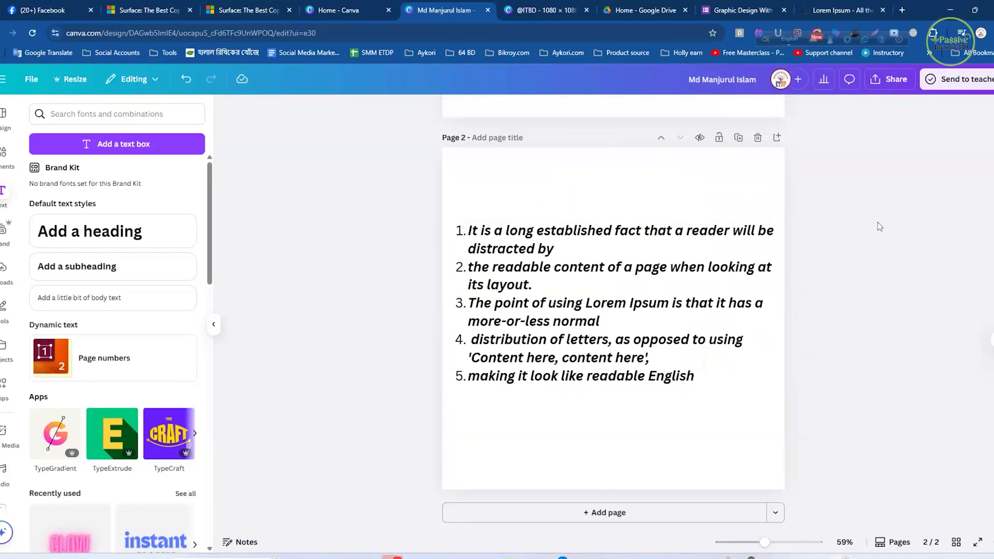
{"action": "left_click", "coordinate": [658, 296]}
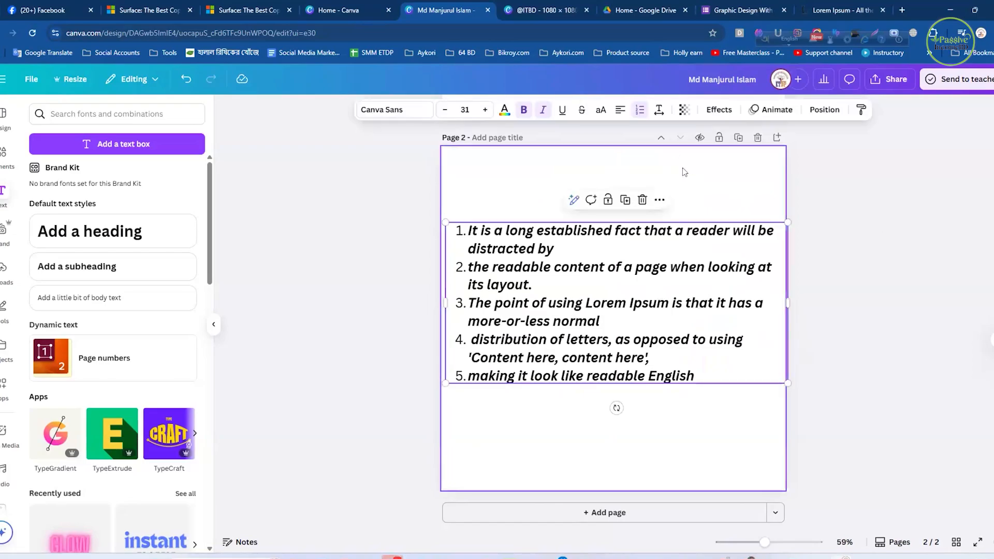
{"action": "left_click", "coordinate": [659, 110]}
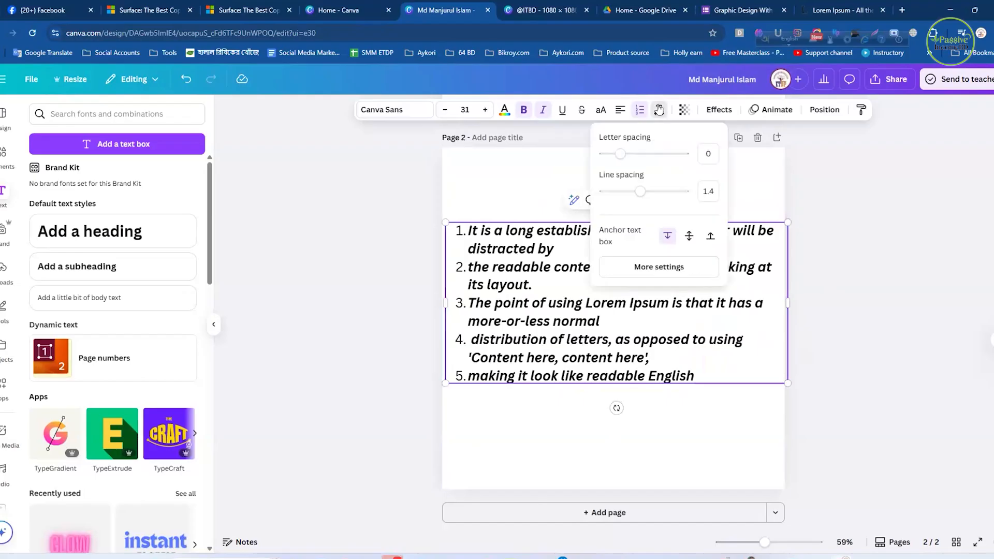
{"action": "left_click", "coordinate": [875, 198]}
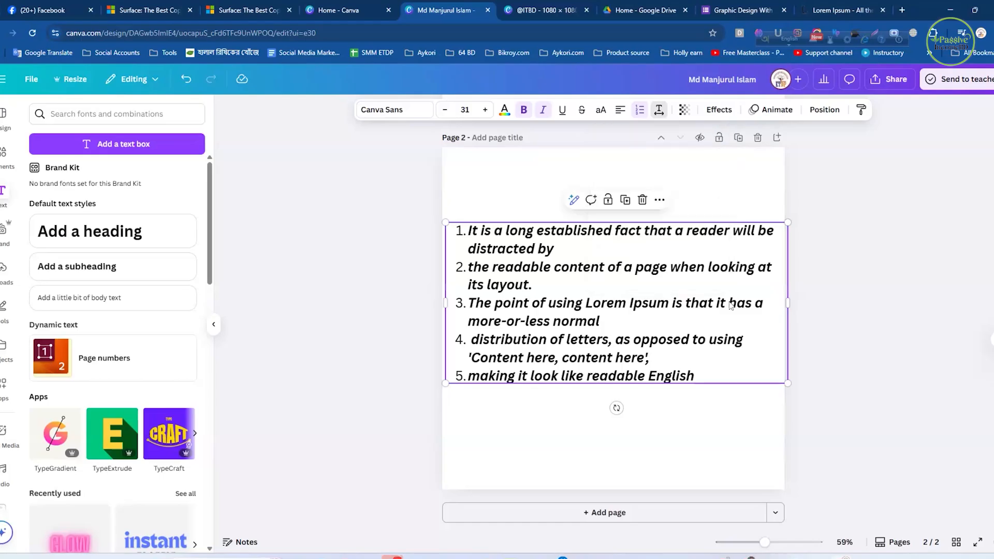
{"action": "left_click", "coordinate": [837, 236]}
{"action": "left_click", "coordinate": [642, 267]}
{"action": "key", "text": "Escape"}
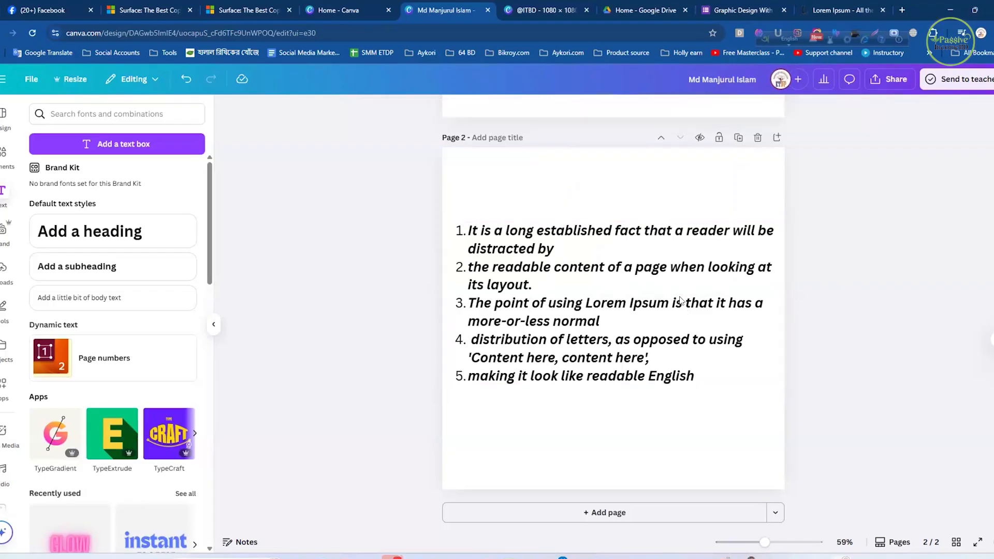
- Try a letter spacing of 399 on page 2's numbered list, and reduce it to 24
{"action": "left_click", "coordinate": [674, 241]}
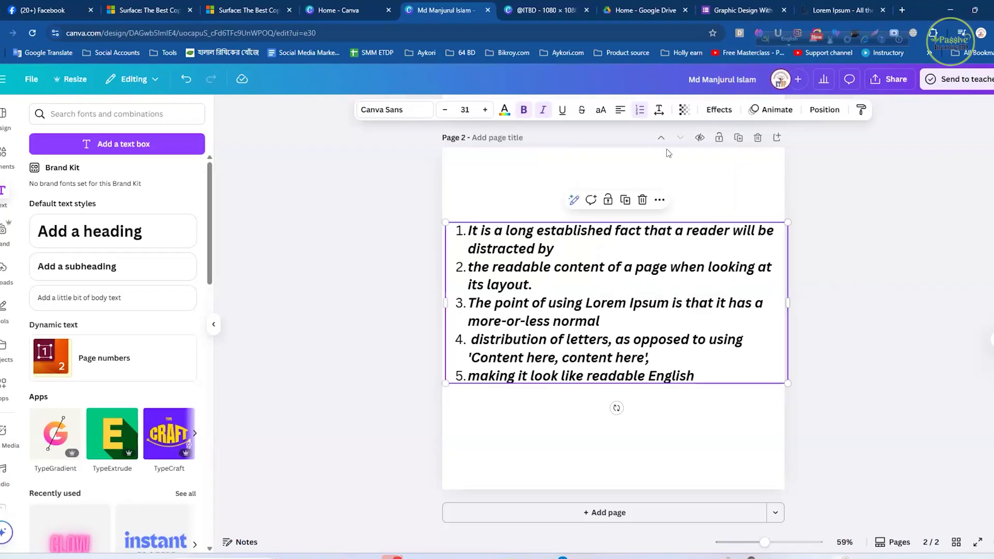
{"action": "left_click", "coordinate": [659, 110]}
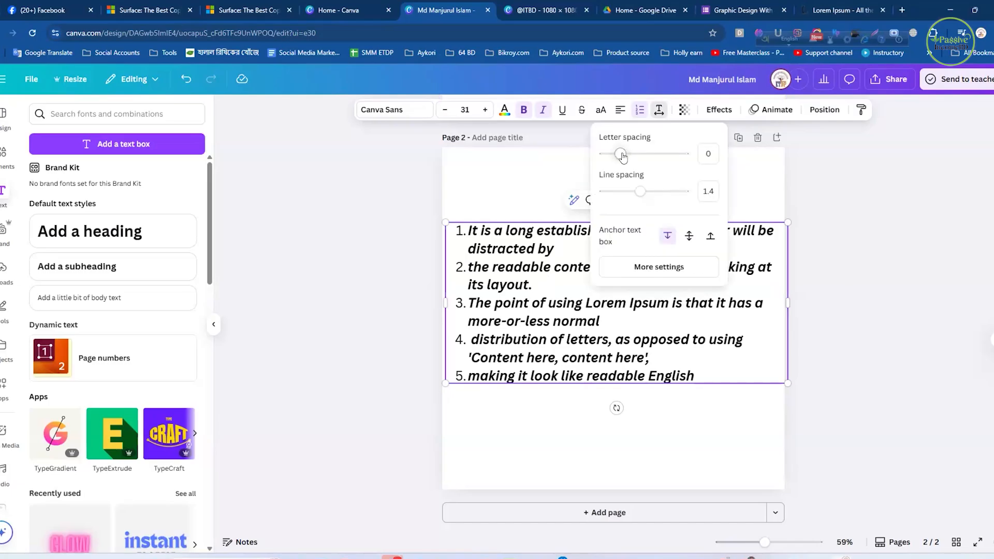
{"action": "left_click_drag", "start_coordinate": [632, 156], "coordinate": [653, 153]}
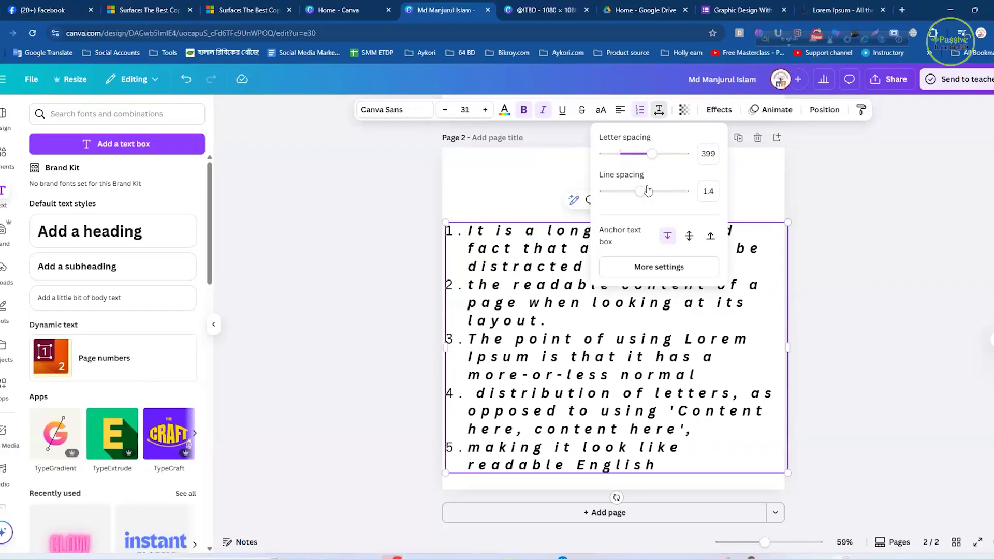
{"action": "left_click_drag", "start_coordinate": [644, 154], "coordinate": [621, 155]}
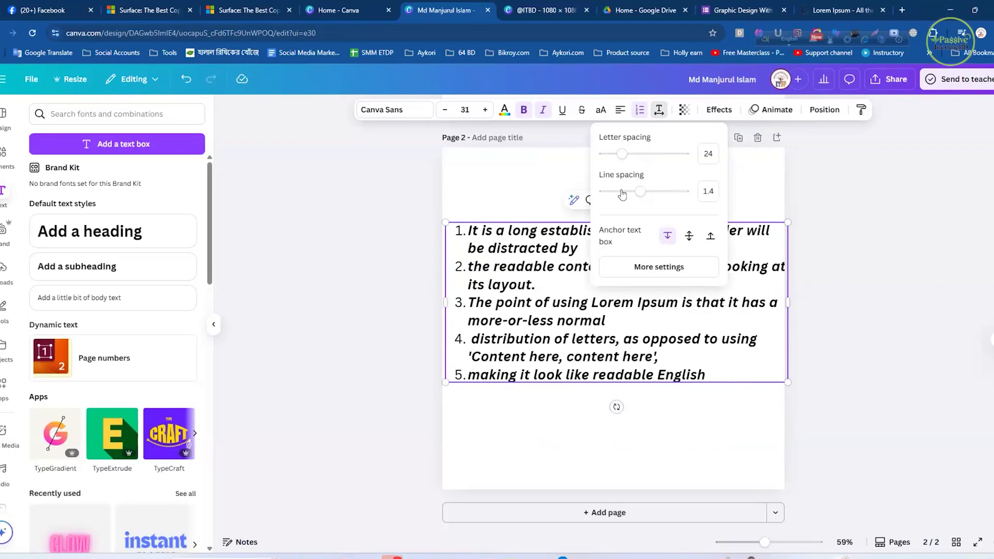
- Raise the numbered list's line spacing to 2.13, and reduce it to slightly looser than the original spacing
{"action": "left_click_drag", "start_coordinate": [640, 193], "coordinate": [670, 193]}
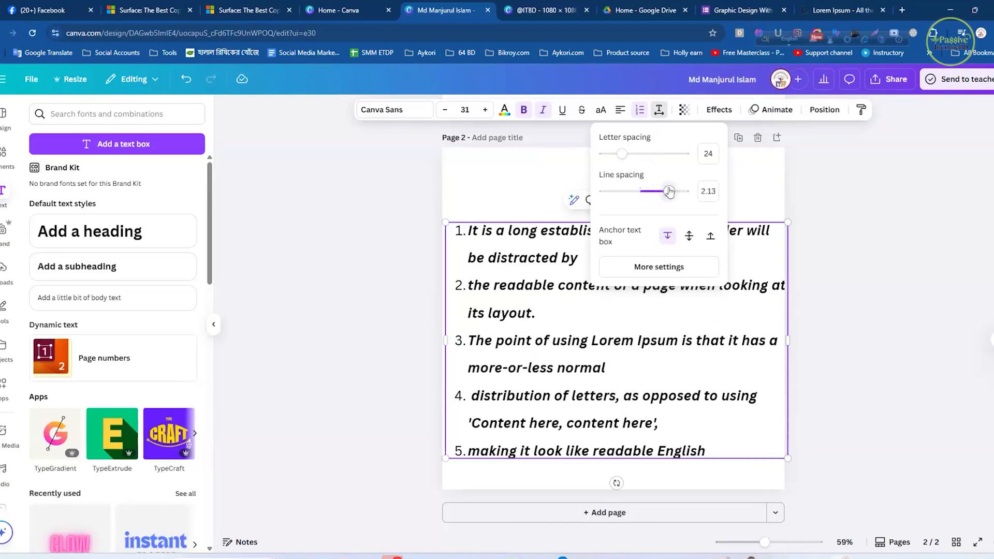
{"action": "left_click", "coordinate": [642, 193]}
{"action": "left_click", "coordinate": [738, 265]}
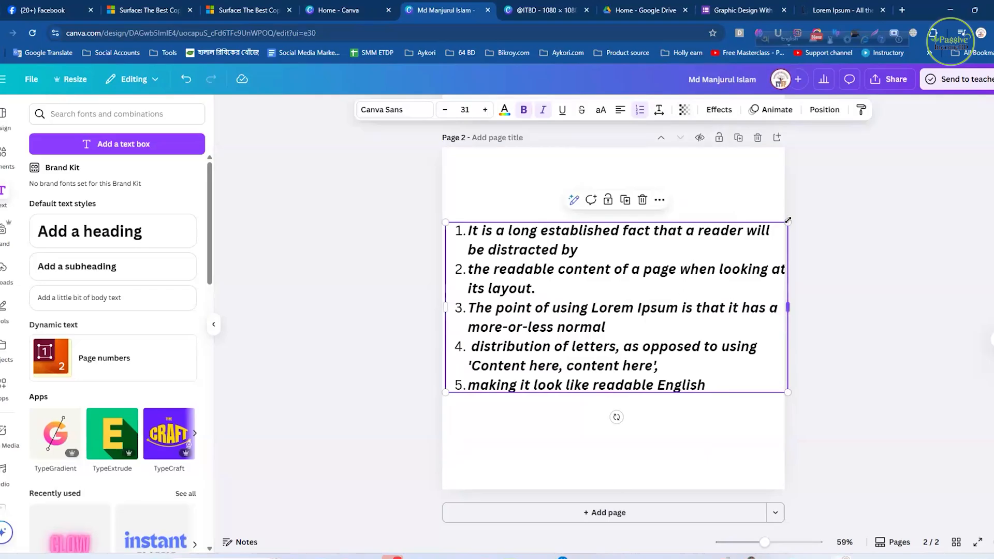
- Scale the numbered list down to font size 24.8, leaving even margins on both sides of the page
{"action": "left_click_drag", "start_coordinate": [788, 223], "coordinate": [777, 227]}
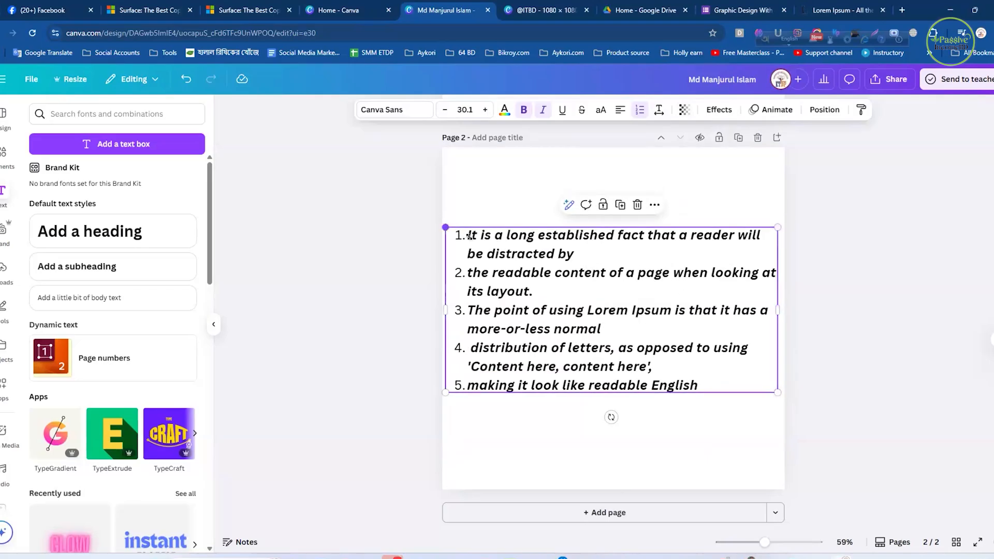
{"action": "left_click_drag", "start_coordinate": [469, 236], "coordinate": [476, 242]}
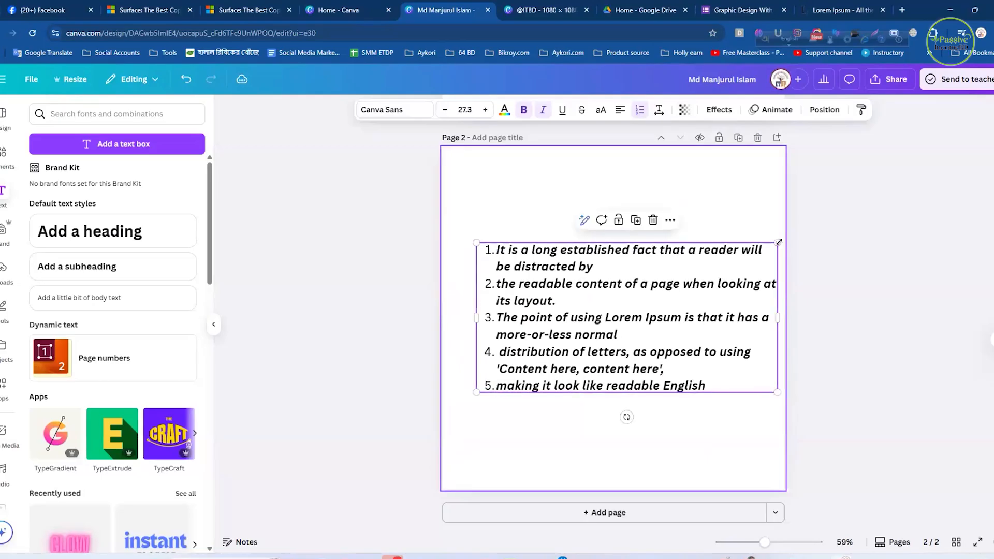
{"action": "left_click_drag", "start_coordinate": [778, 242], "coordinate": [750, 256]}
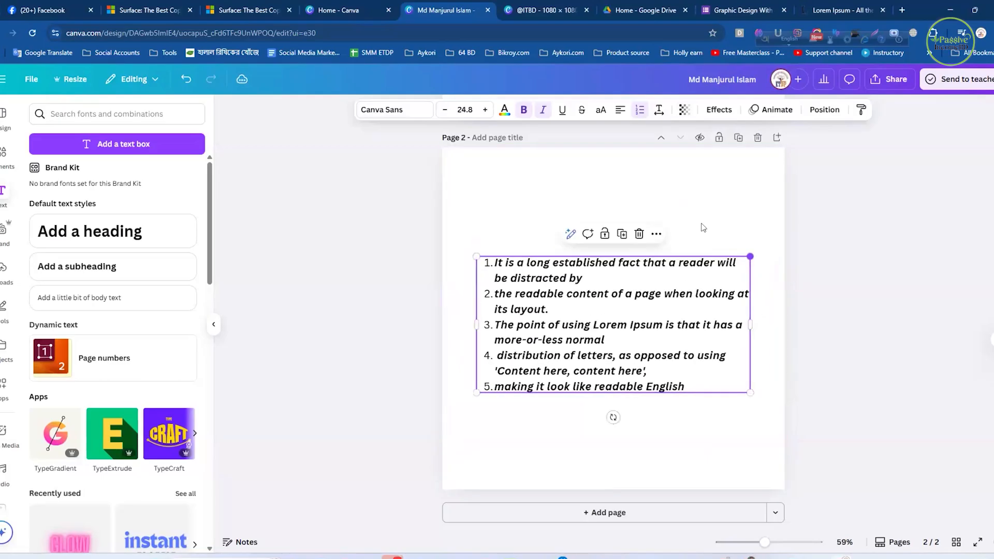
{"action": "left_click", "coordinate": [702, 221]}
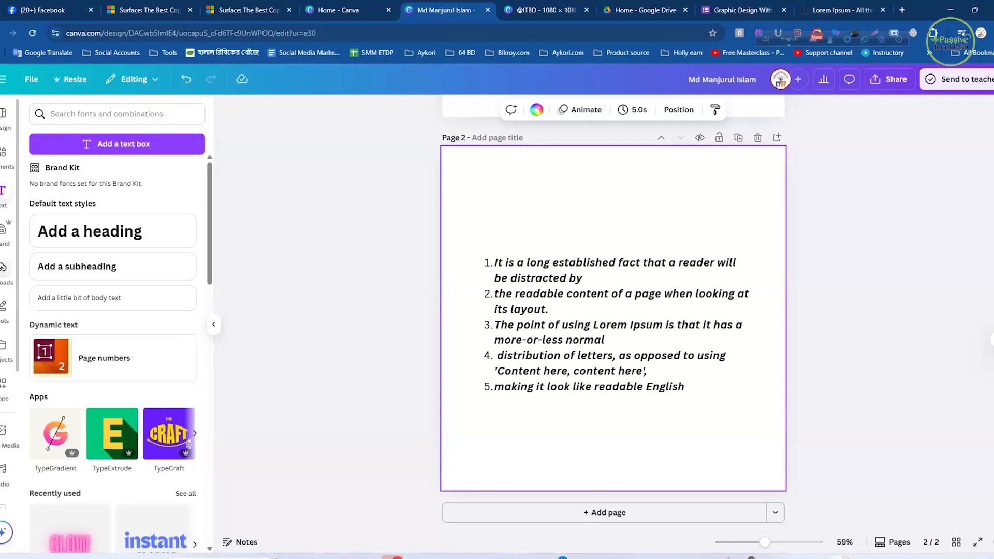
- Look through the uploaded videos, audio files, folders and images
{"action": "left_click", "coordinate": [6, 274]}
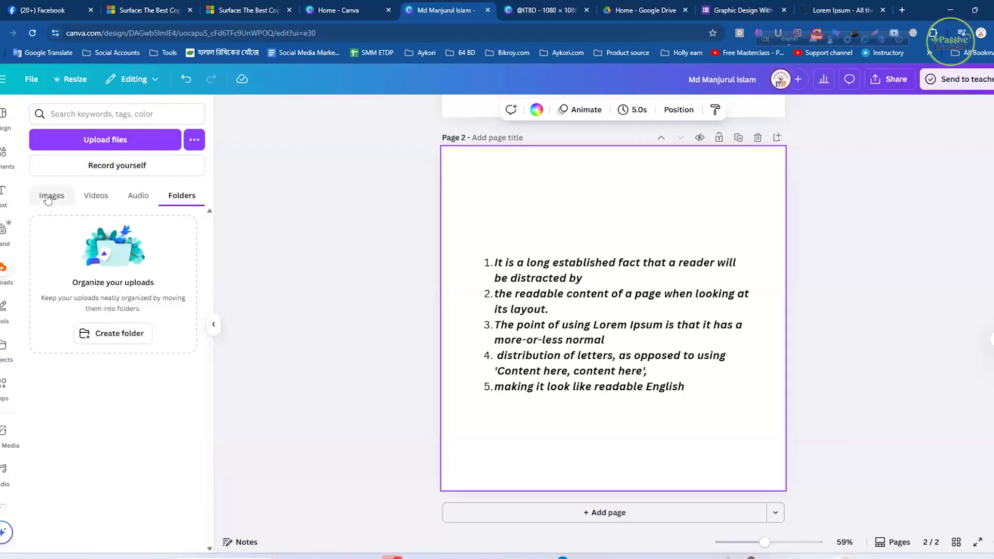
{"action": "left_click", "coordinate": [96, 196]}
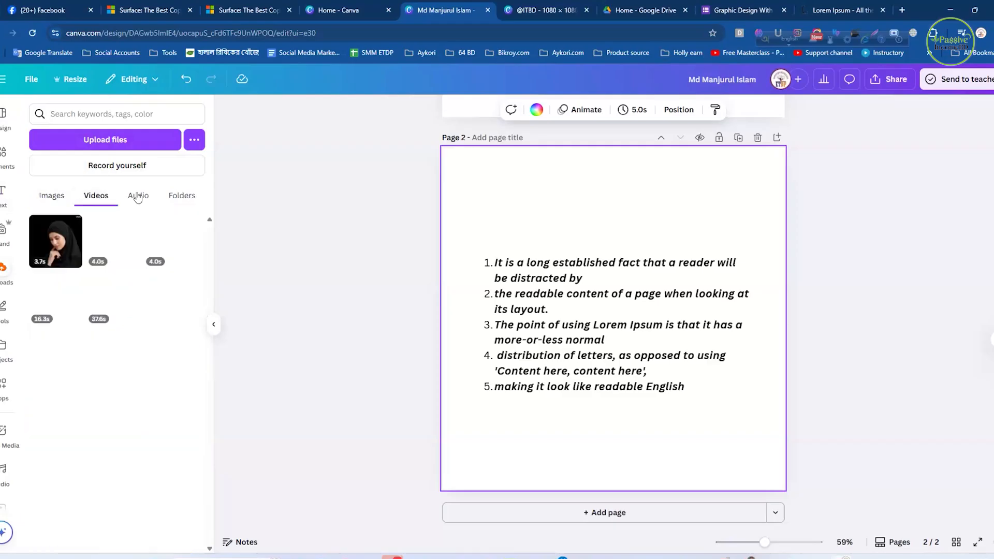
{"action": "left_click", "coordinate": [138, 197]}
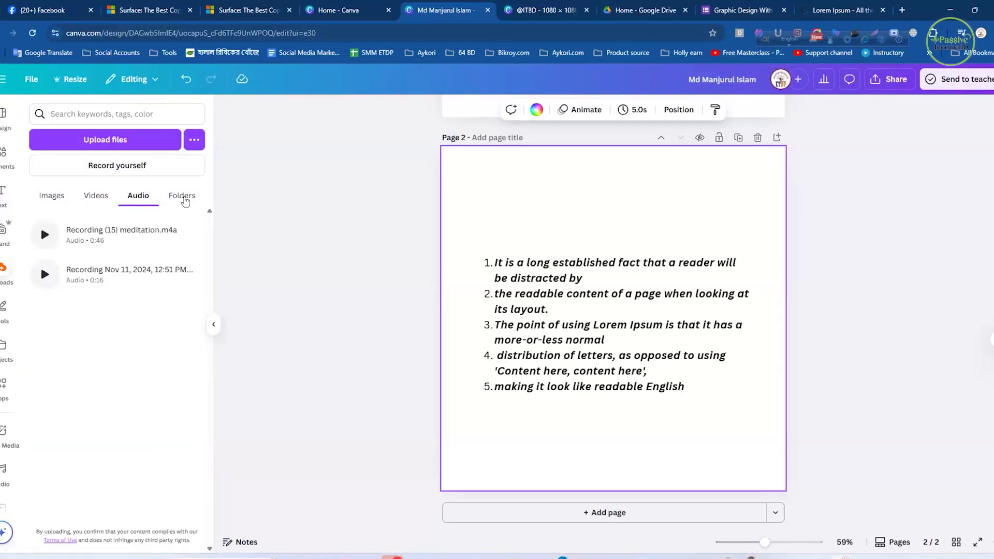
{"action": "left_click", "coordinate": [186, 200]}
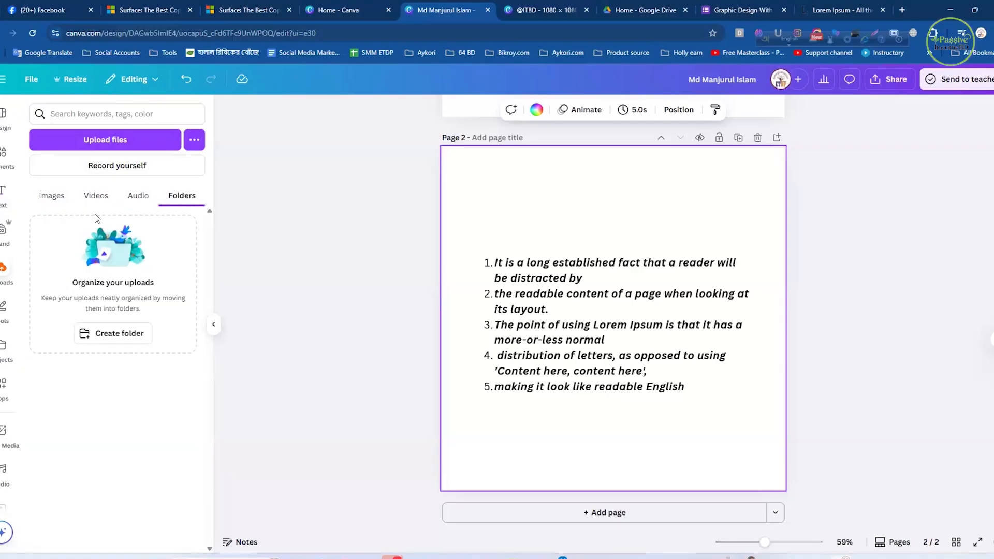
{"action": "left_click", "coordinate": [48, 198]}
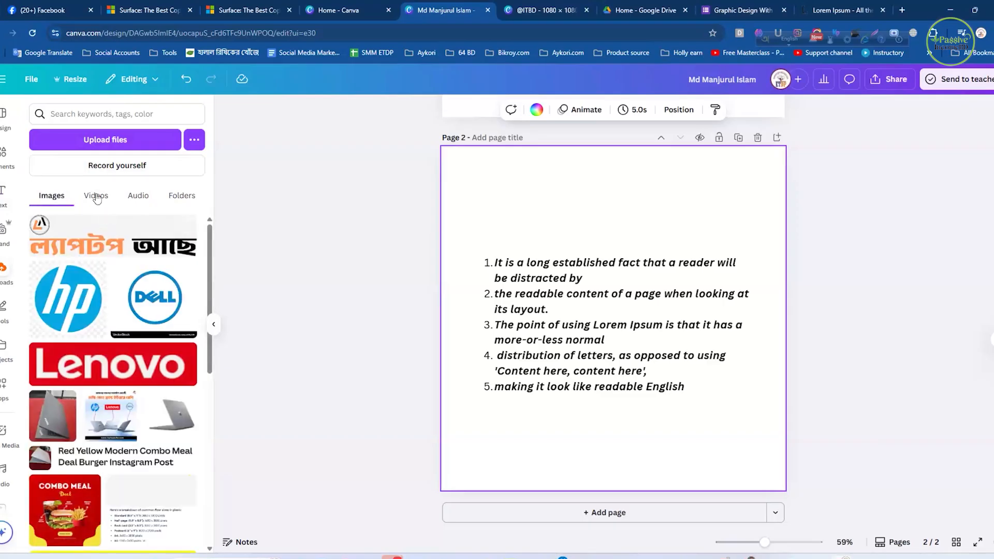
- Upload the Parents Meeting image from the Downloads folder
{"action": "left_click", "coordinate": [126, 141]}
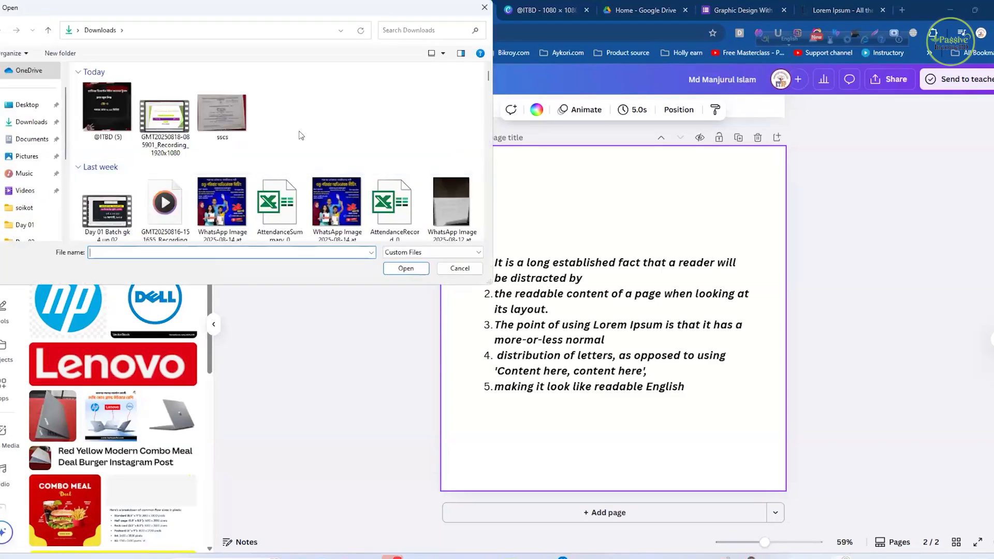
{"action": "left_click", "coordinate": [24, 125]}
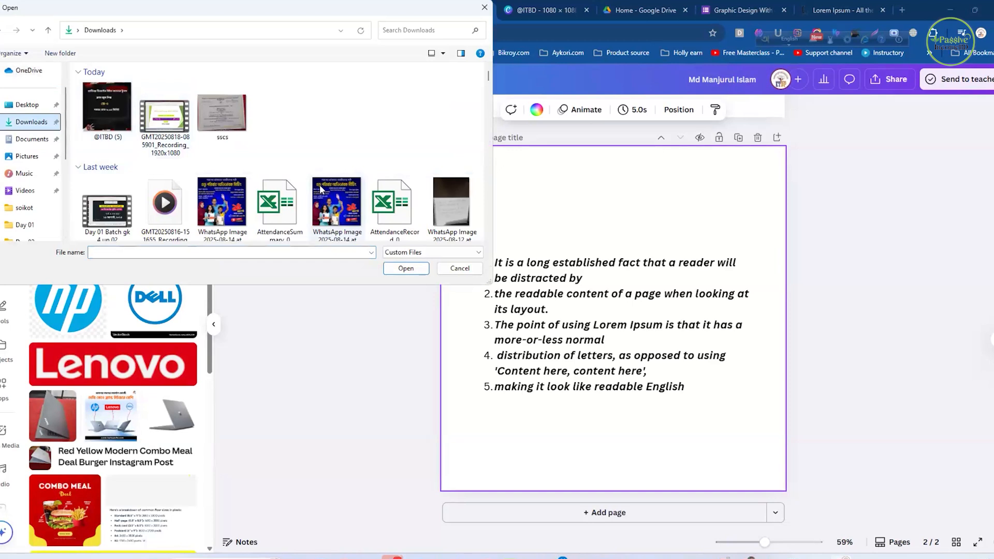
{"action": "scroll", "coordinate": [304, 192], "scroll_direction": "down", "scroll_amount": 2}
{"action": "scroll", "coordinate": [304, 192], "scroll_direction": "down", "scroll_amount": 2}
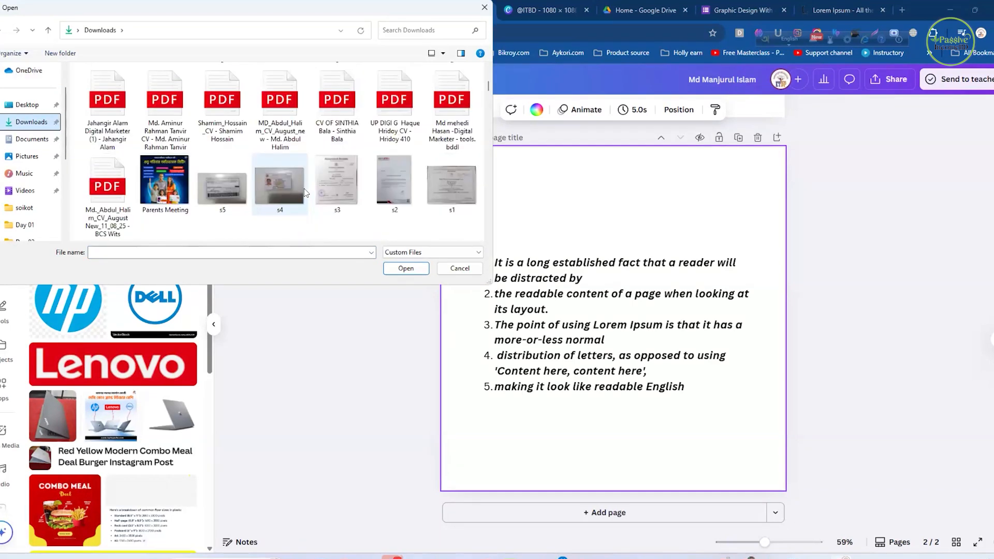
{"action": "scroll", "coordinate": [304, 188], "scroll_direction": "down", "scroll_amount": 2}
{"action": "scroll", "coordinate": [303, 188], "scroll_direction": "up", "scroll_amount": 2}
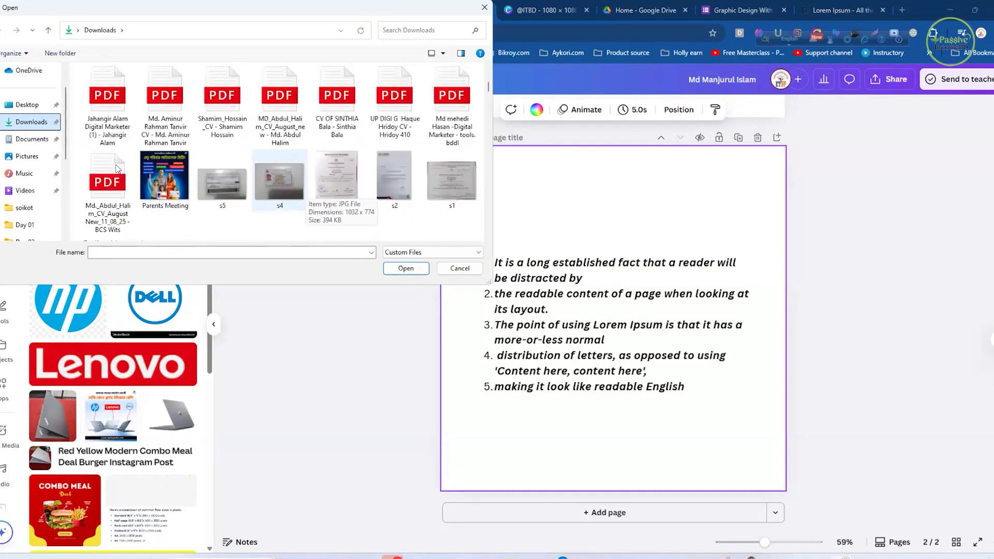
{"action": "left_click", "coordinate": [167, 184]}
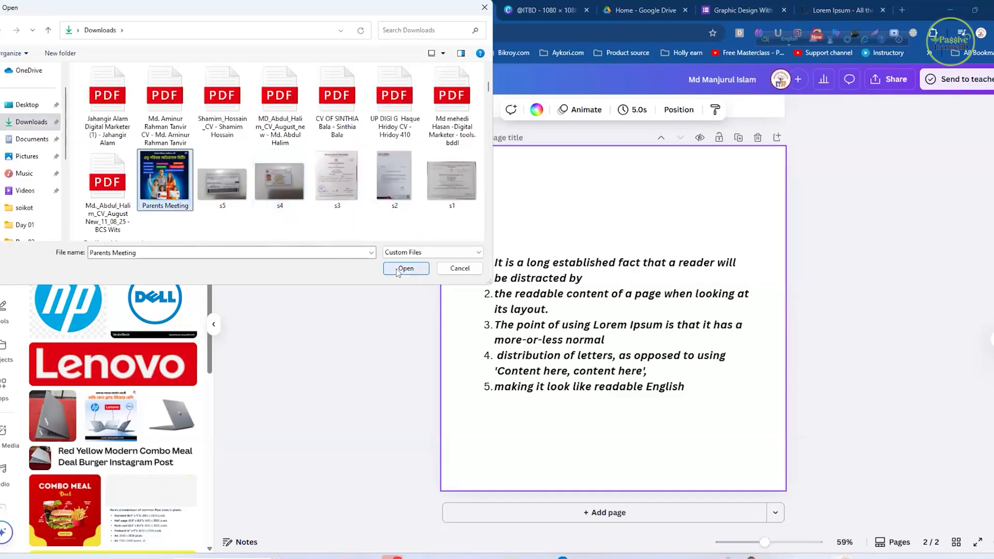
{"action": "left_click", "coordinate": [417, 270]}
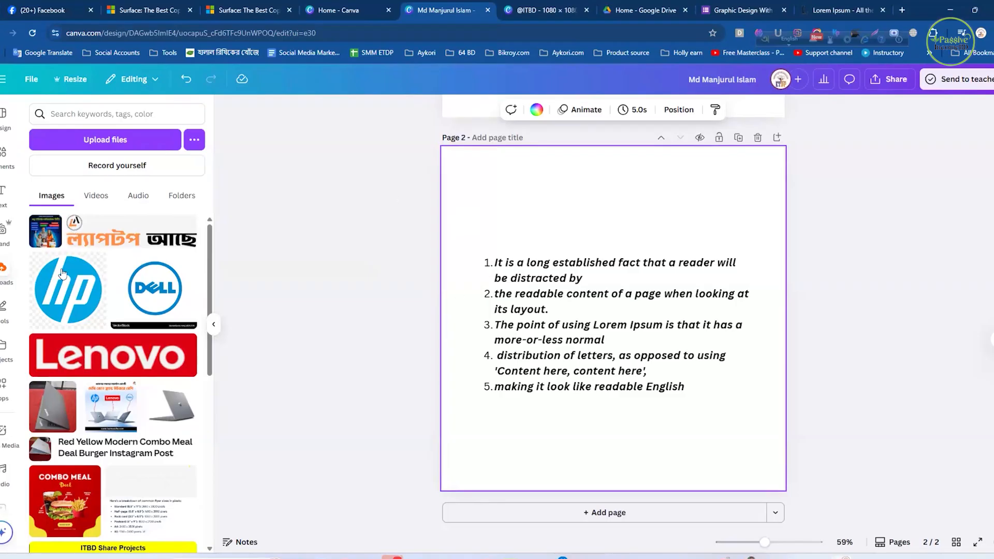
- Place the Parents Meeting image over page 2's numbered list, delete it, and put two overlapping copies there
{"action": "left_click", "coordinate": [559, 273]}
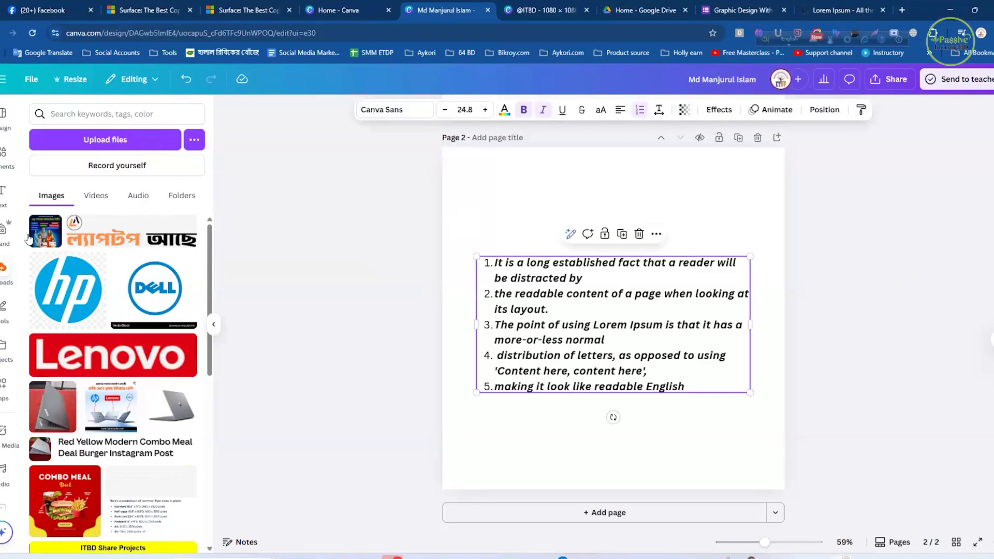
{"action": "left_click_drag", "start_coordinate": [43, 240], "coordinate": [662, 215]}
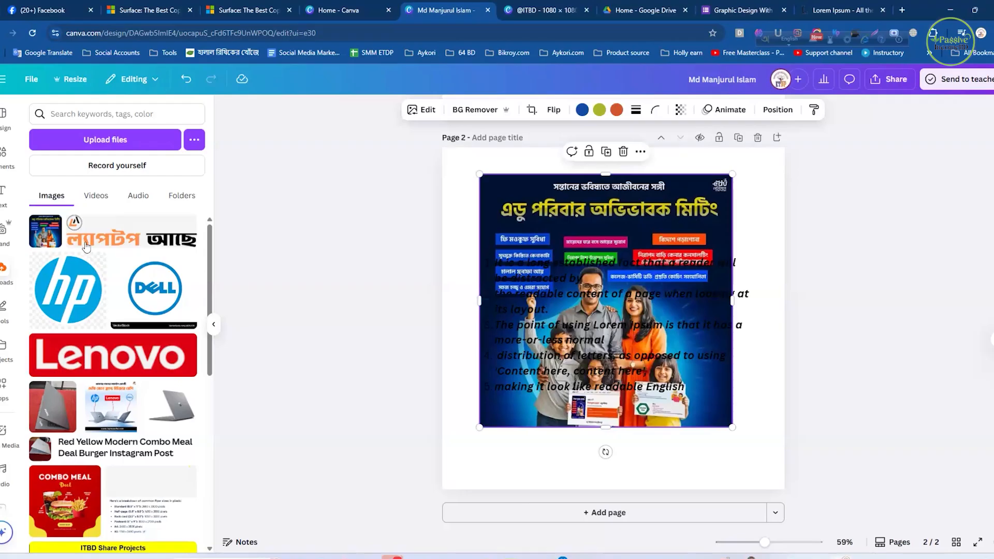
{"action": "key", "text": "Delete"}
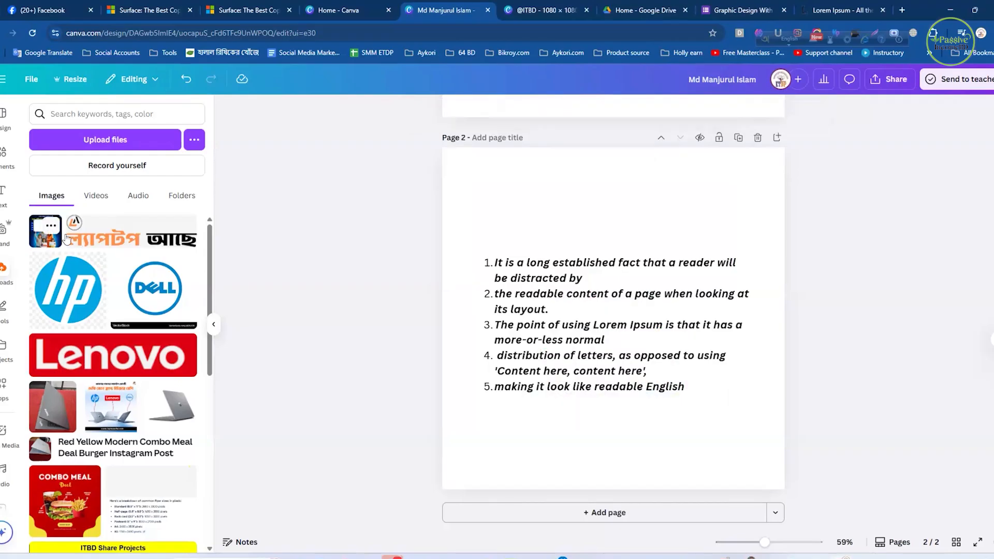
{"action": "key", "text": "ctrl+z"}
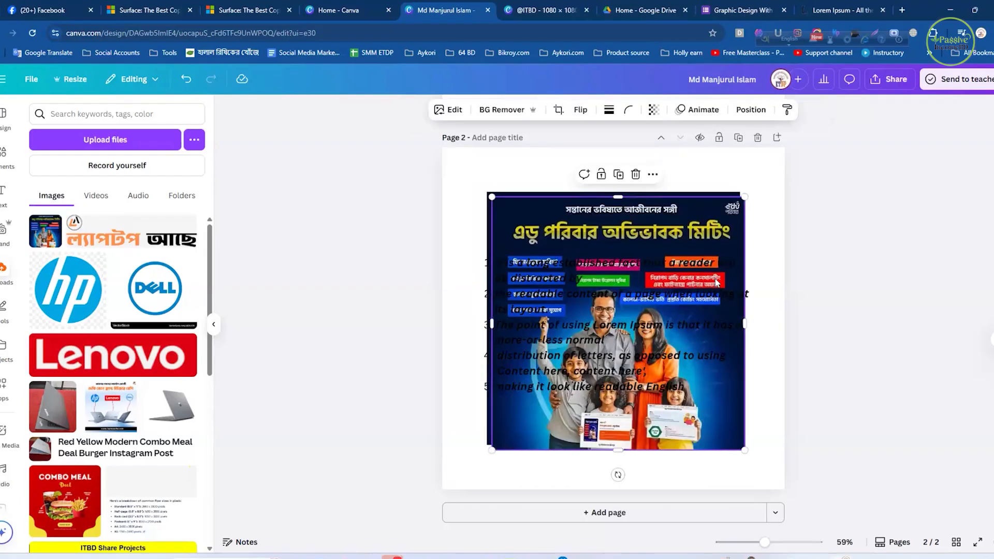
{"action": "left_click", "coordinate": [784, 244]}
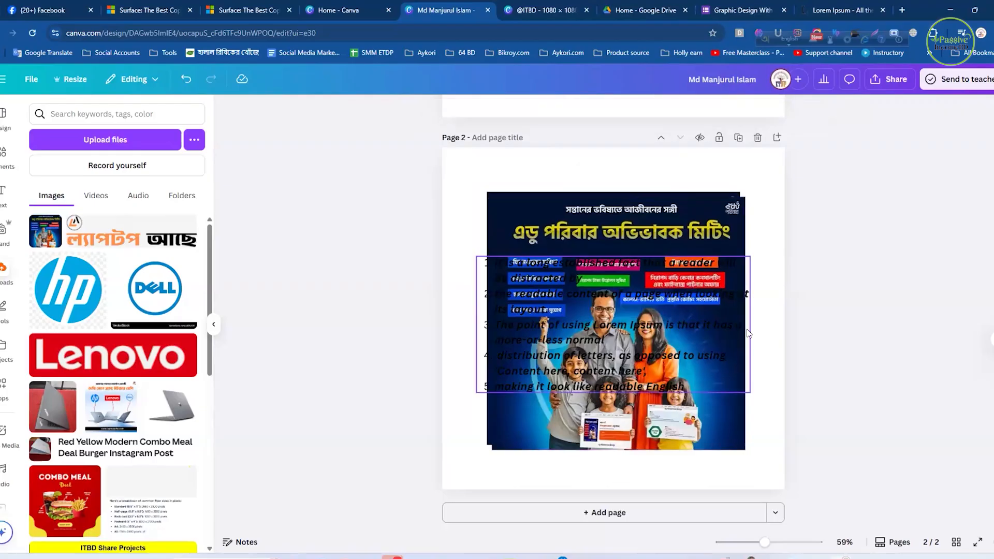